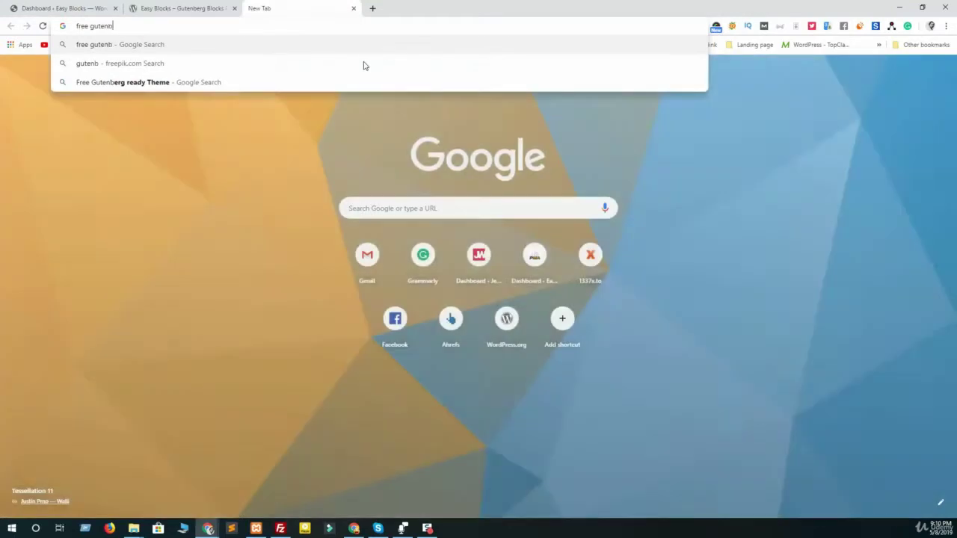
# Search Google for "free gutenberg block plugin" and skim the results
pyautogui.write('ck plugin')
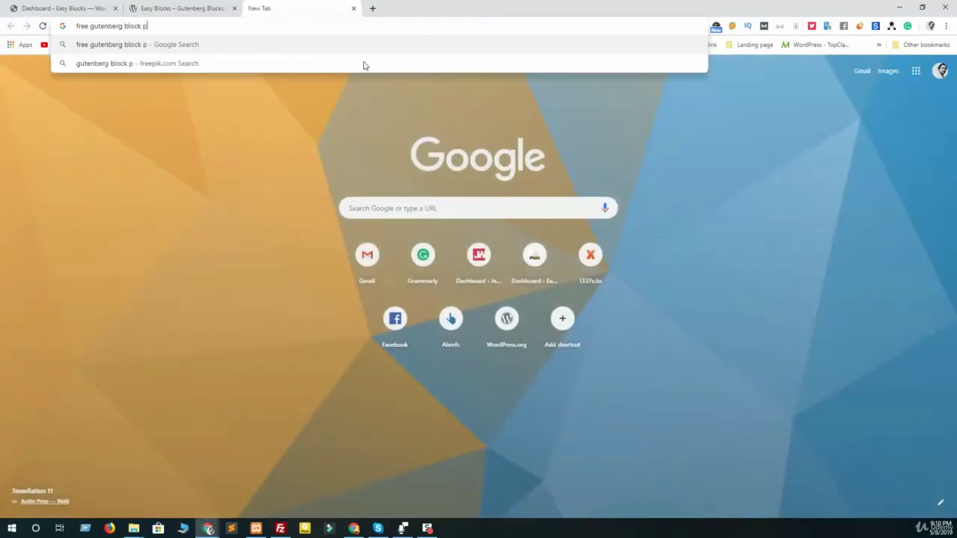
pyautogui.press('Return')
pyautogui.scroll(-5, 363, 237)
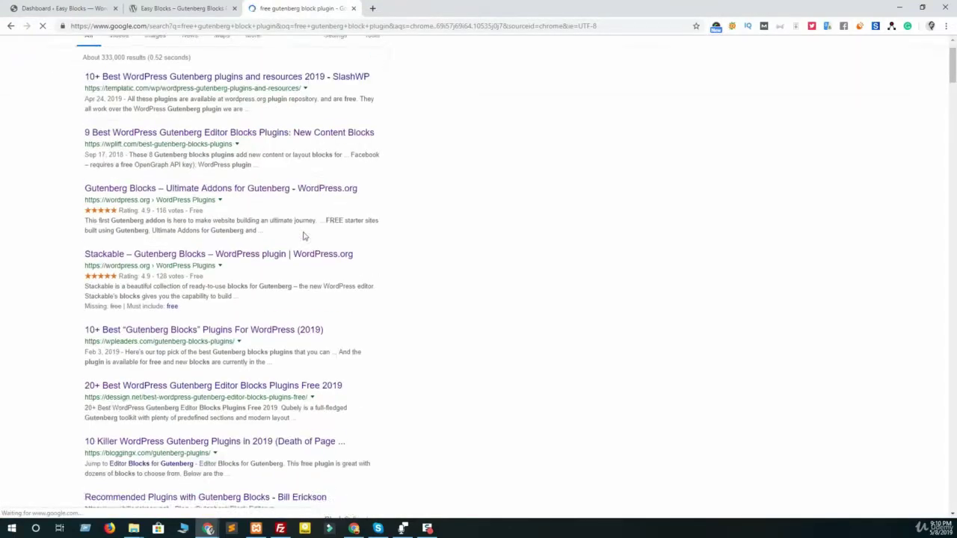
pyautogui.scroll(5, 364, 237)
pyautogui.click(222, 6)
pyautogui.click(300, 7)
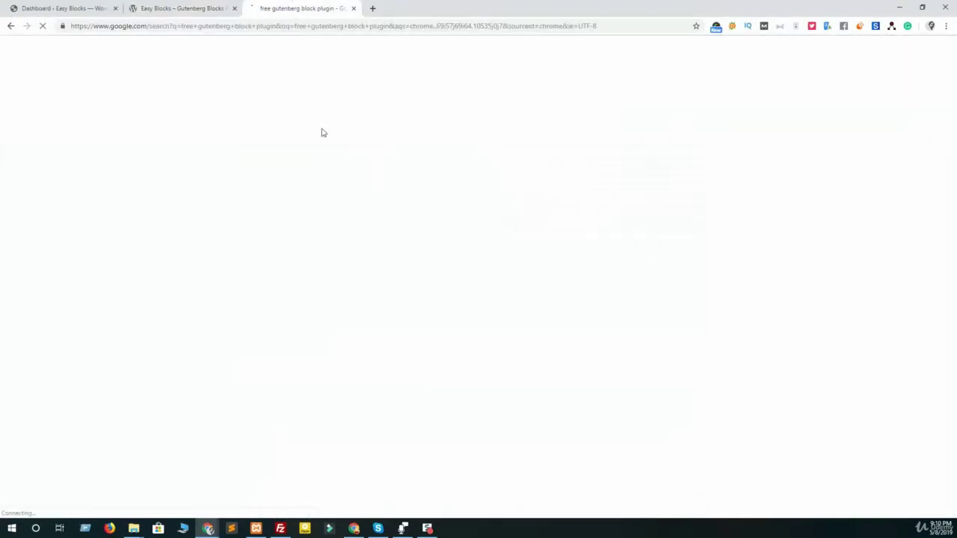
# Review the Easy Blocks – Gutenberg Blocks Page Builder page on WordPress.org, including its tutorial videos and list of blocks
pyautogui.click(174, 7)
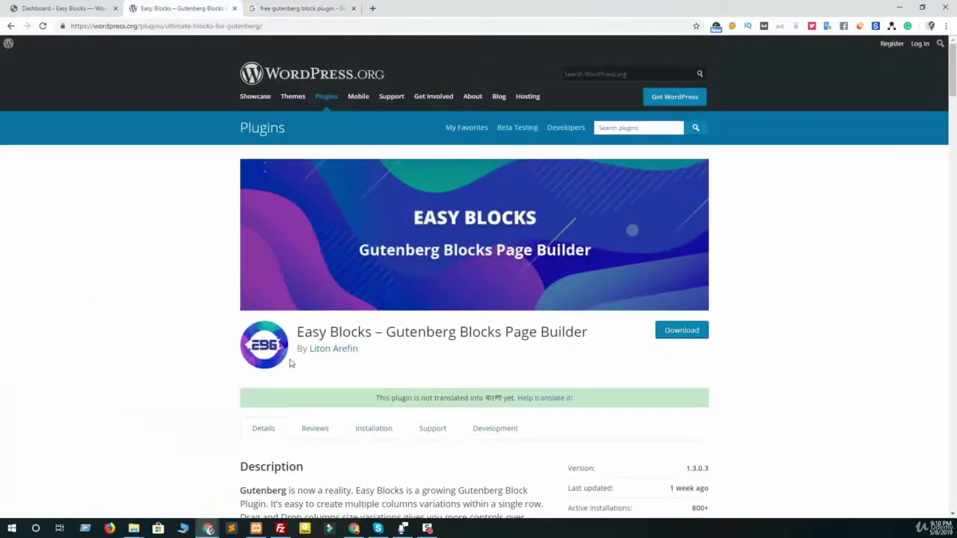
pyautogui.scroll(-20, 374, 358)
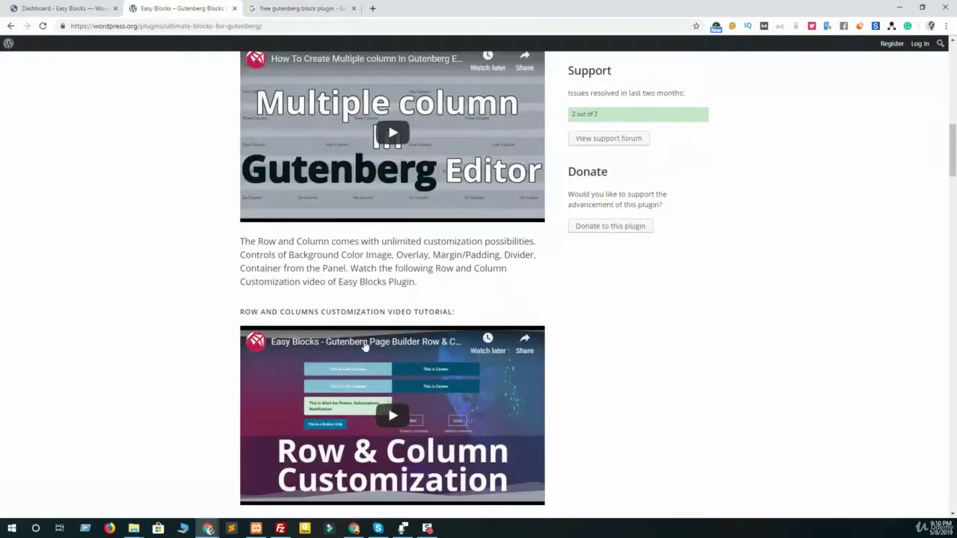
pyautogui.scroll(-5, 368, 351)
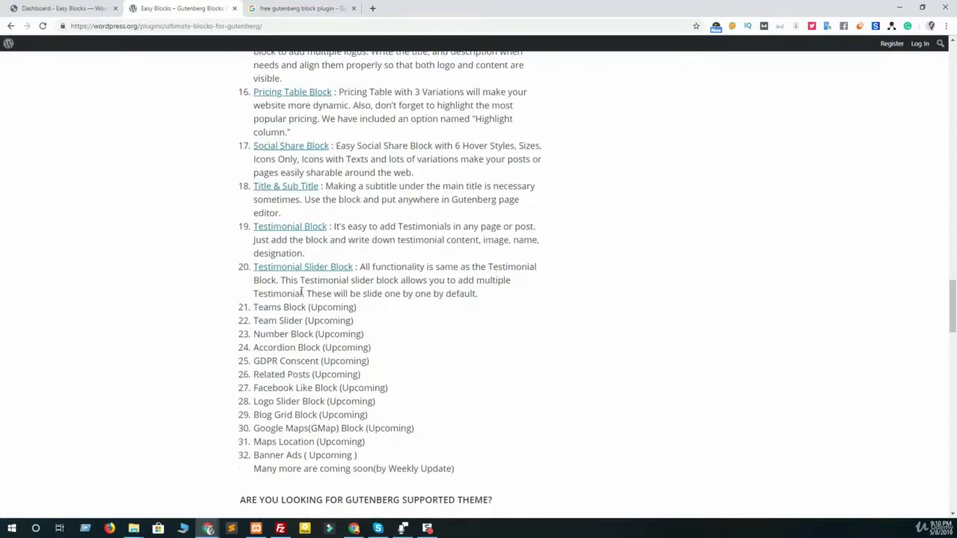
pyautogui.scroll(20, 440, 331)
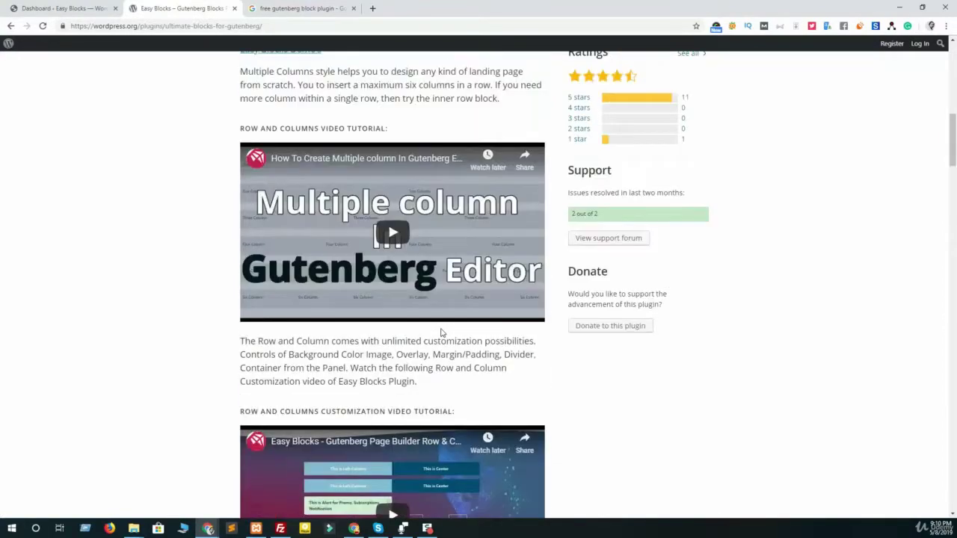
pyautogui.scroll(2, 441, 333)
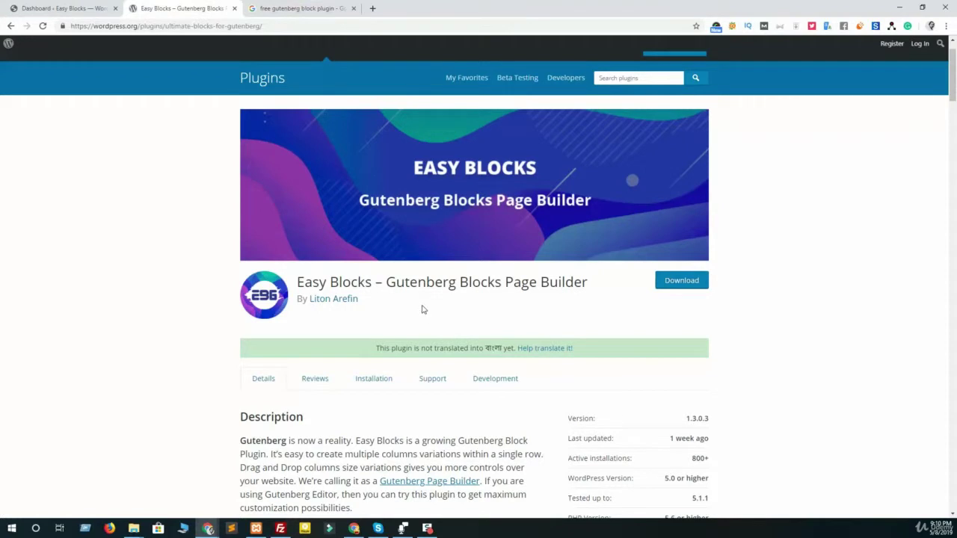
pyautogui.scroll(1, 422, 308)
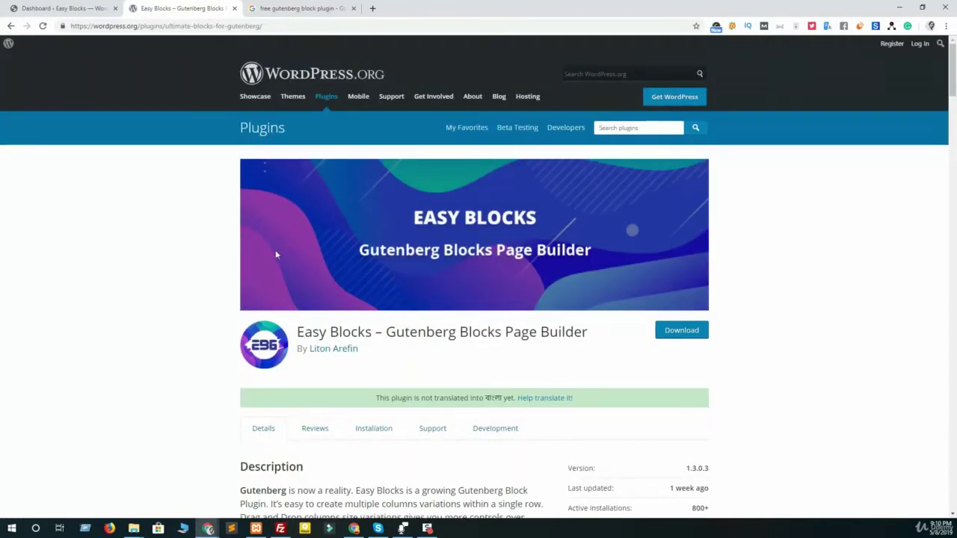
pyautogui.moveTo(374, 331); pyautogui.dragTo(301, 329)
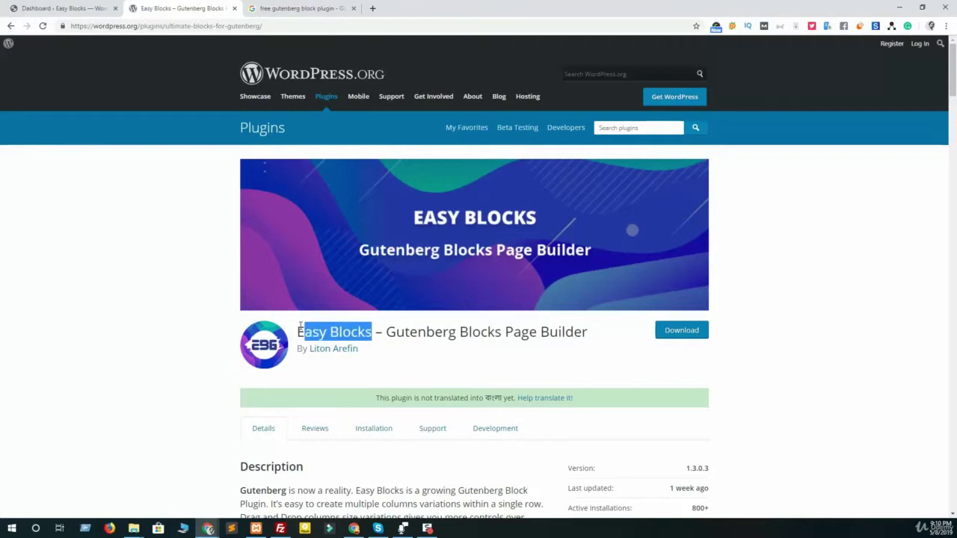
pyautogui.click(105, 9)
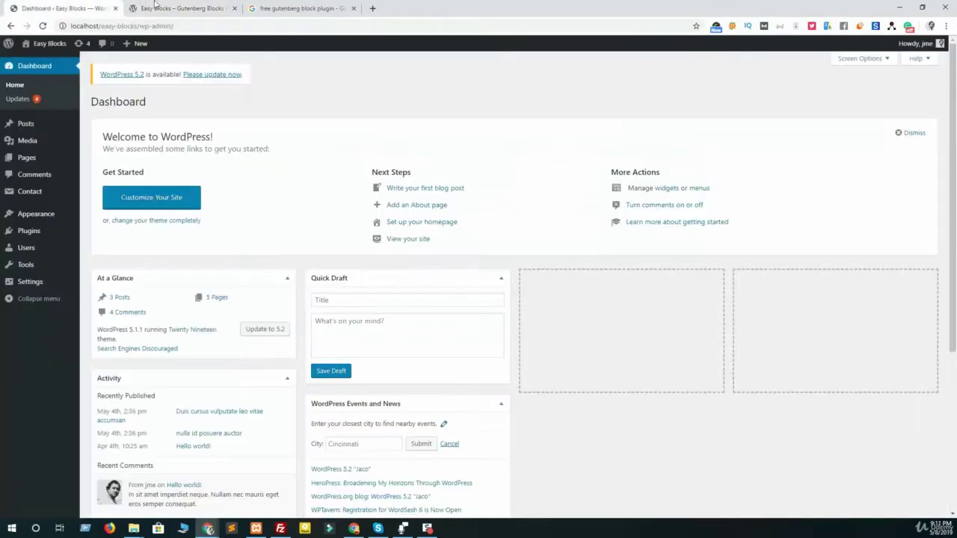
pyautogui.click(155, 8)
pyautogui.click(765, 307)
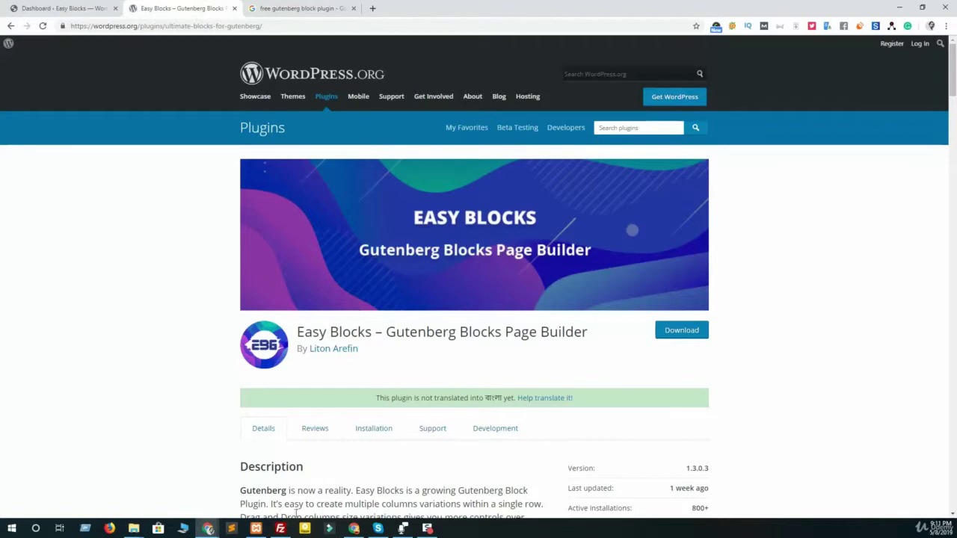
# Switch to FileZilla, dismiss its update notice and return to the browser
pyautogui.click(281, 529)
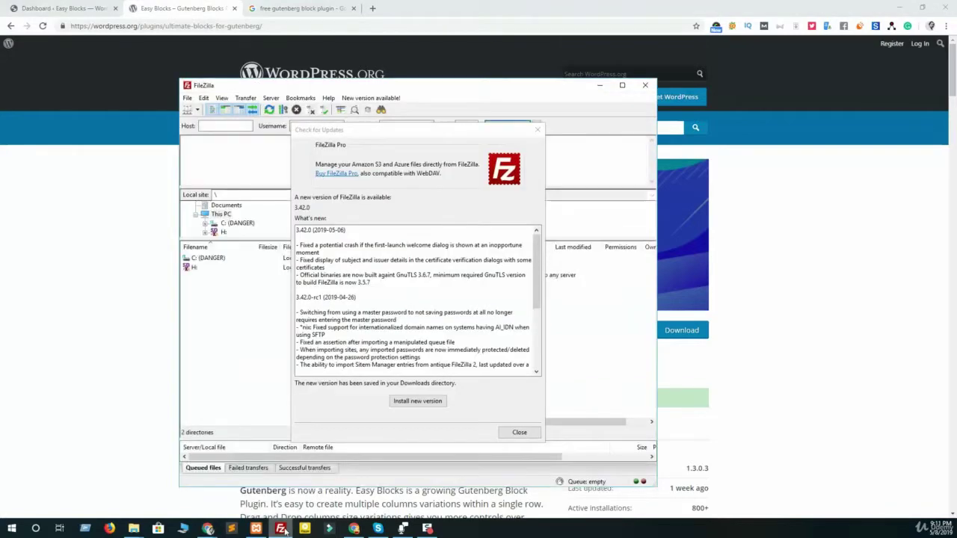
pyautogui.click(518, 432)
pyautogui.click(157, 47)
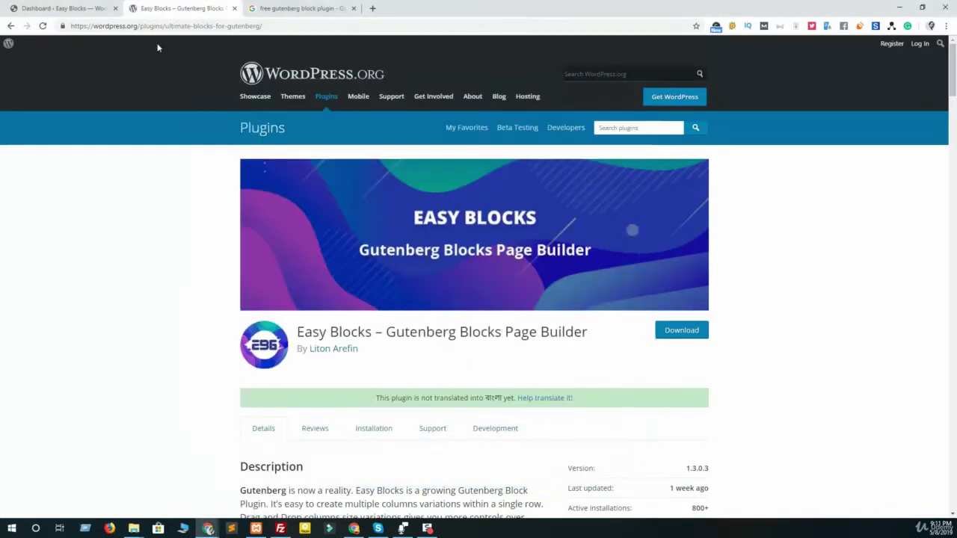
# From the local site's WordPress dashboard, search the plugins available to add for "easy blocks"
pyautogui.click(62, 7)
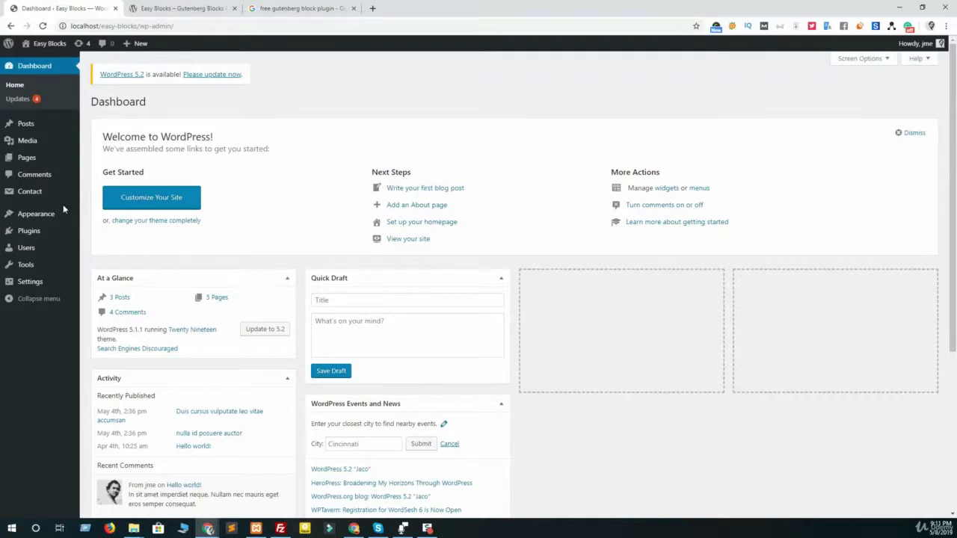
pyautogui.moveTo(37, 237)
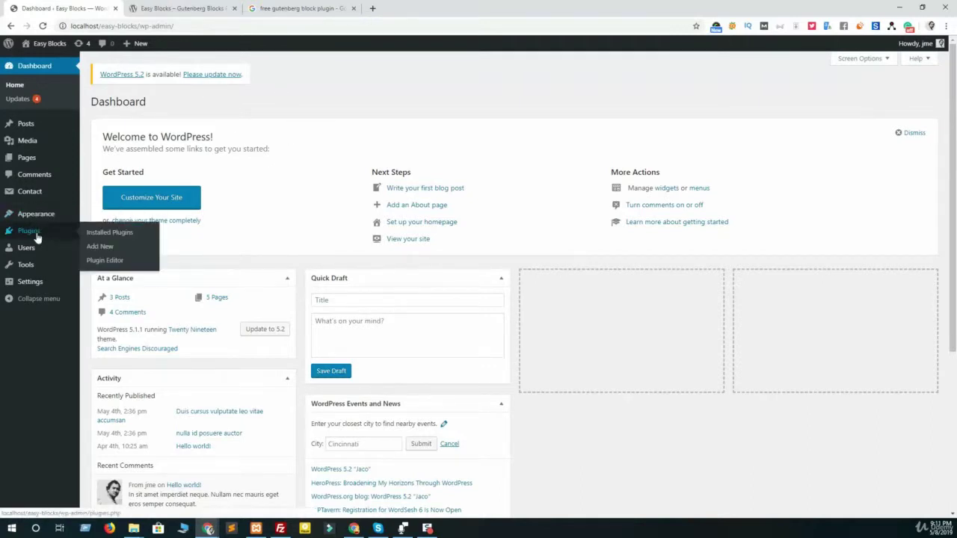
pyautogui.click(103, 247)
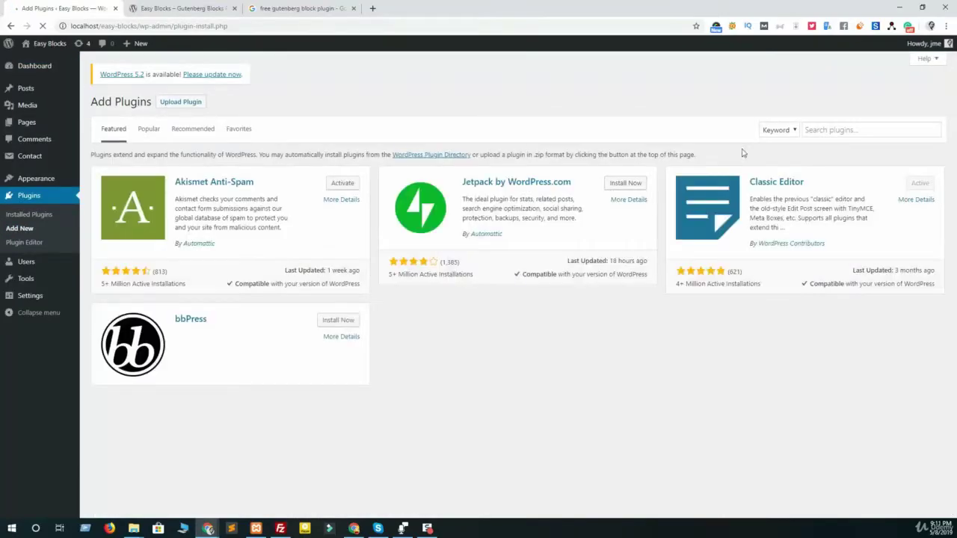
pyautogui.click(850, 131)
pyautogui.write('easy blocks')
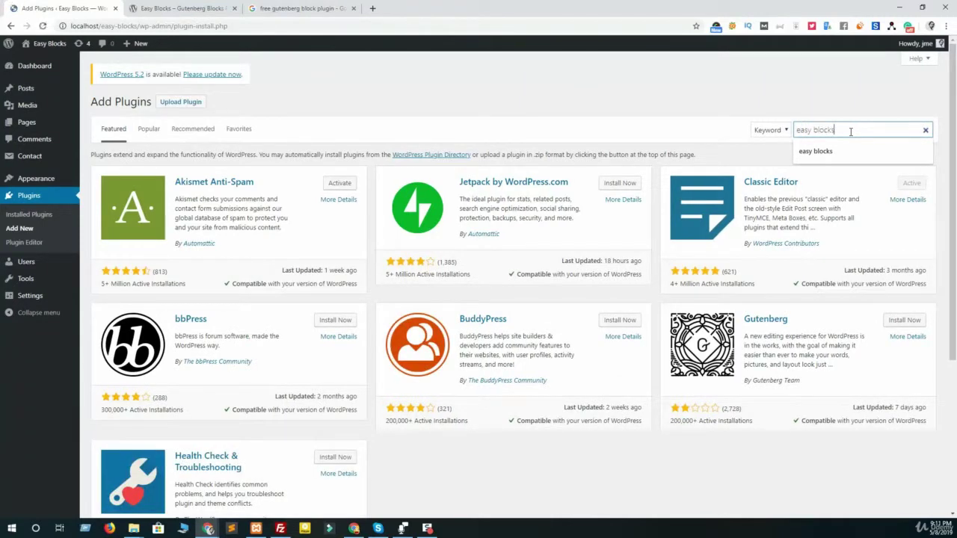
pyautogui.press('Return')
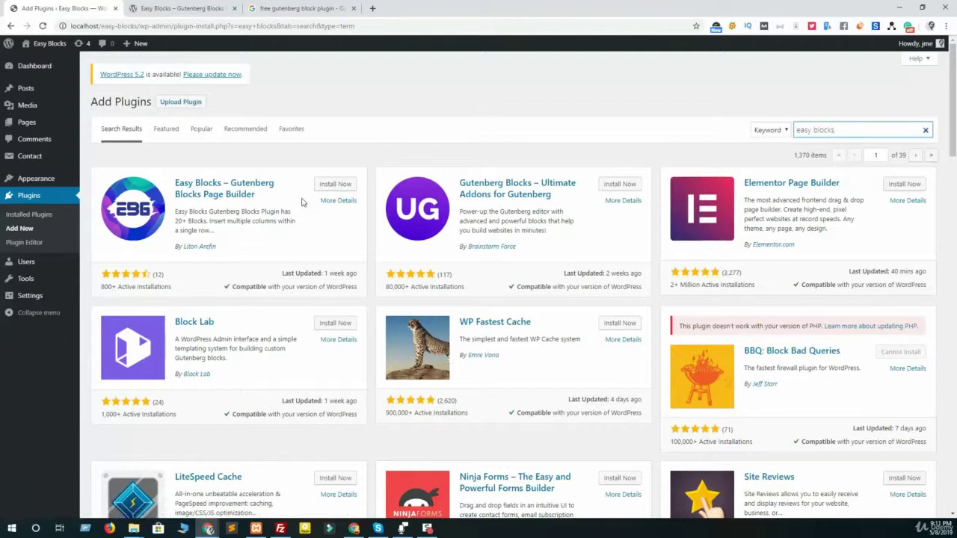
# Download the Easy Blocks plugin zip from its WordPress.org page and extract it directly into the Downloads folder
pyautogui.click(184, 6)
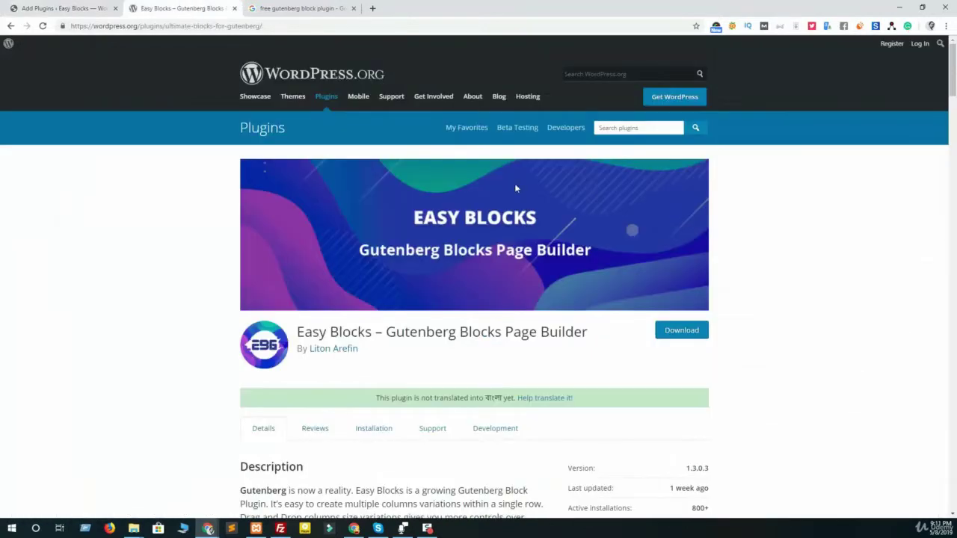
pyautogui.click(680, 337)
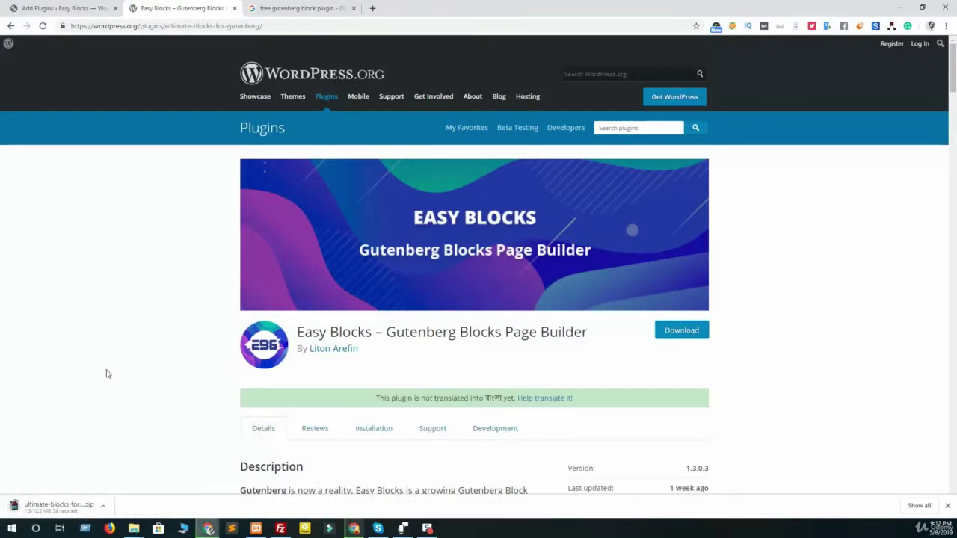
pyautogui.click(102, 506)
pyautogui.click(128, 473)
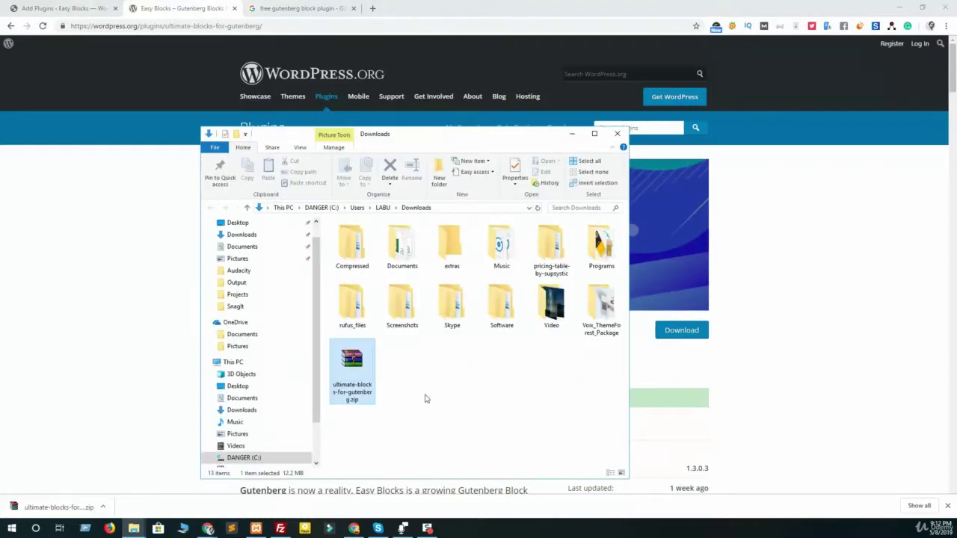
pyautogui.rightClick(348, 369)
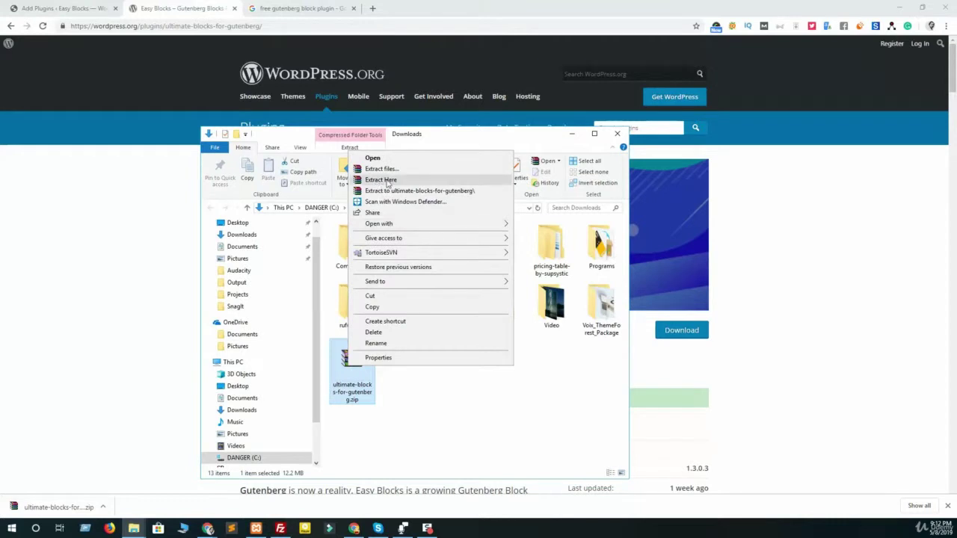
pyautogui.click(381, 180)
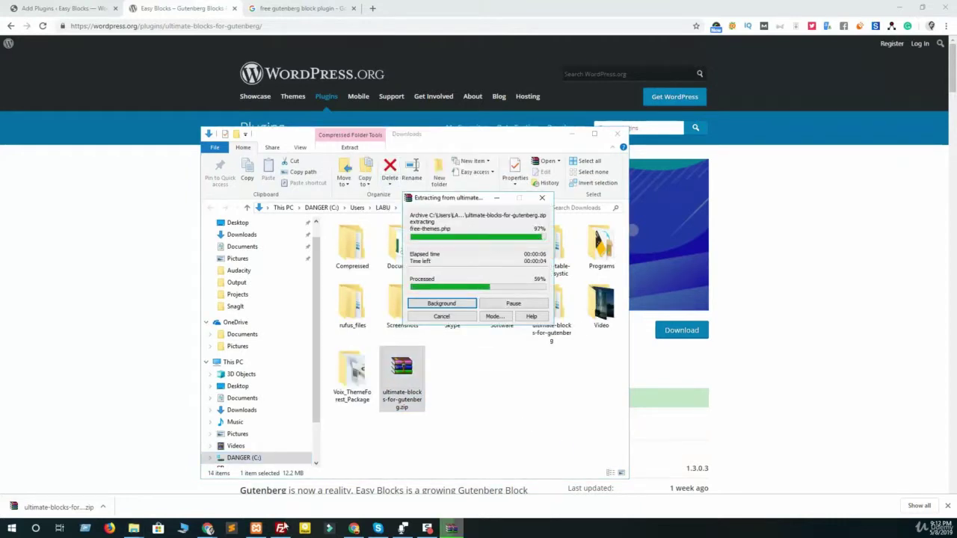
# Open the local easy-blocks site's wp-content\plugins folder in File Explorer
pyautogui.click(280, 528)
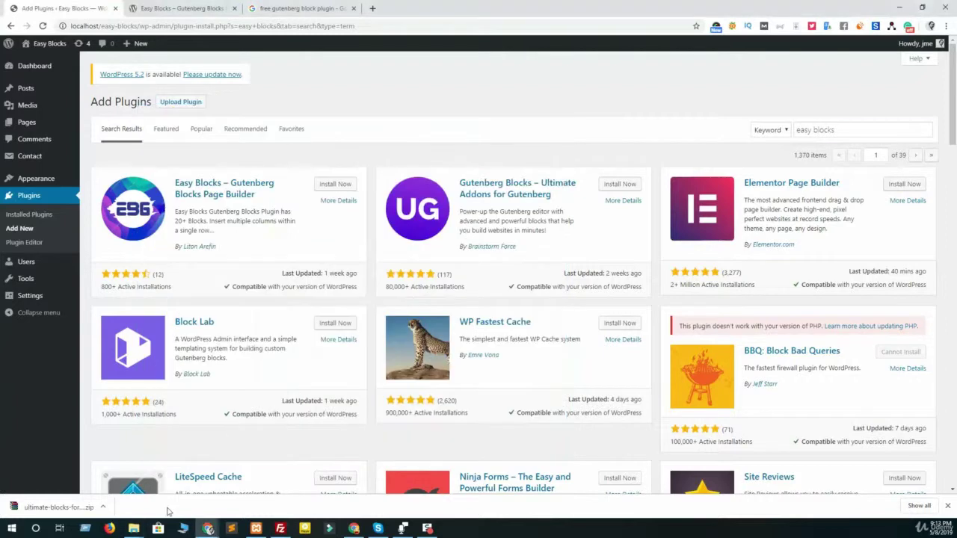
pyautogui.moveTo(133, 528)
pyautogui.click(84, 492)
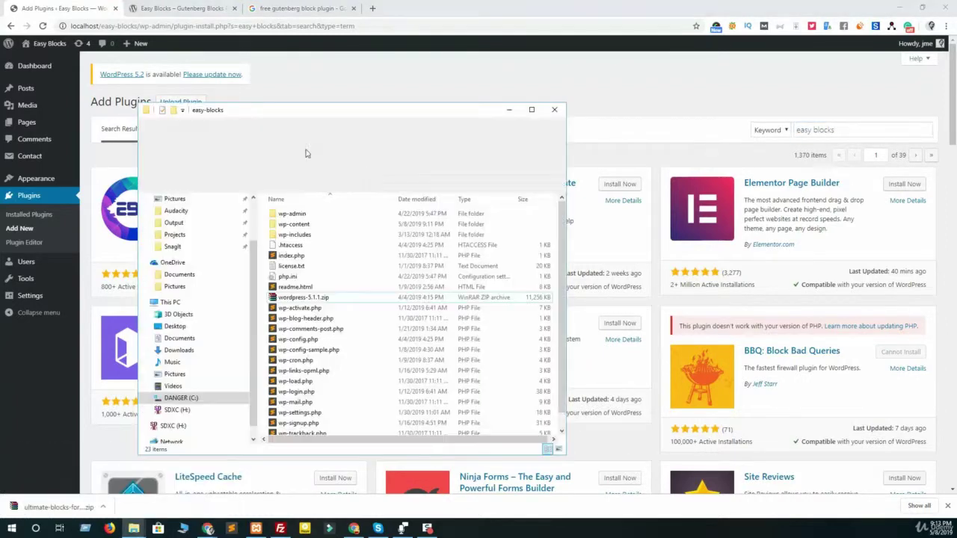
pyautogui.scroll(-1, 315, 284)
pyautogui.scroll(1, 315, 284)
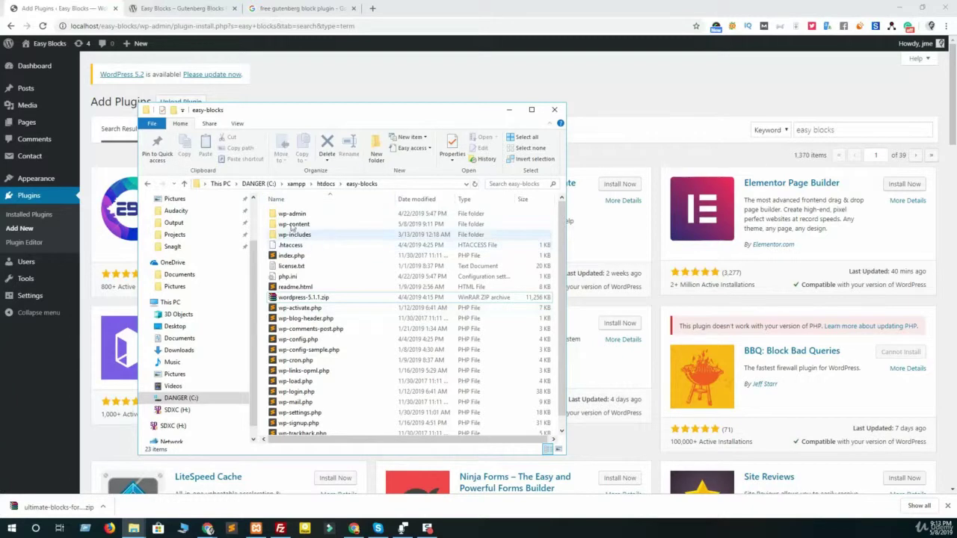
pyautogui.doubleClick(292, 225)
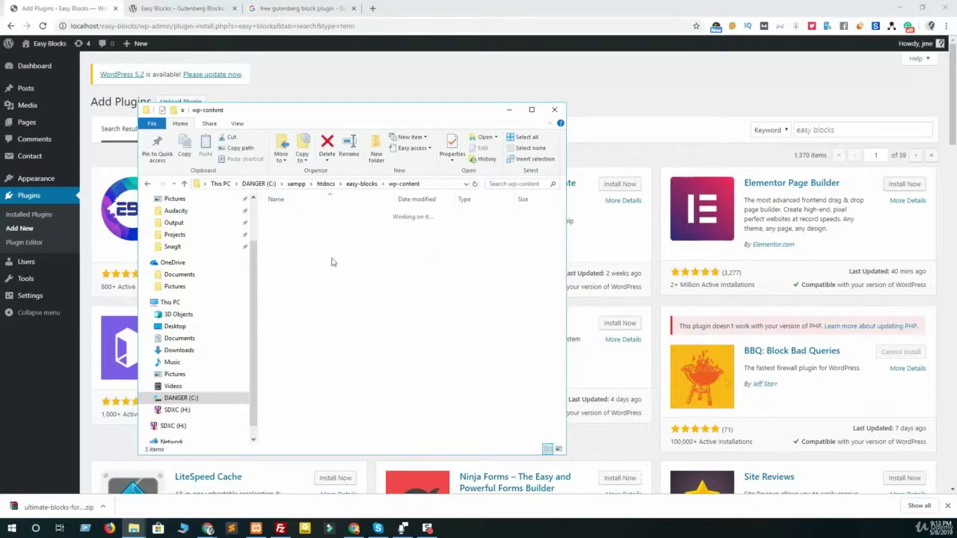
pyautogui.doubleClick(290, 215)
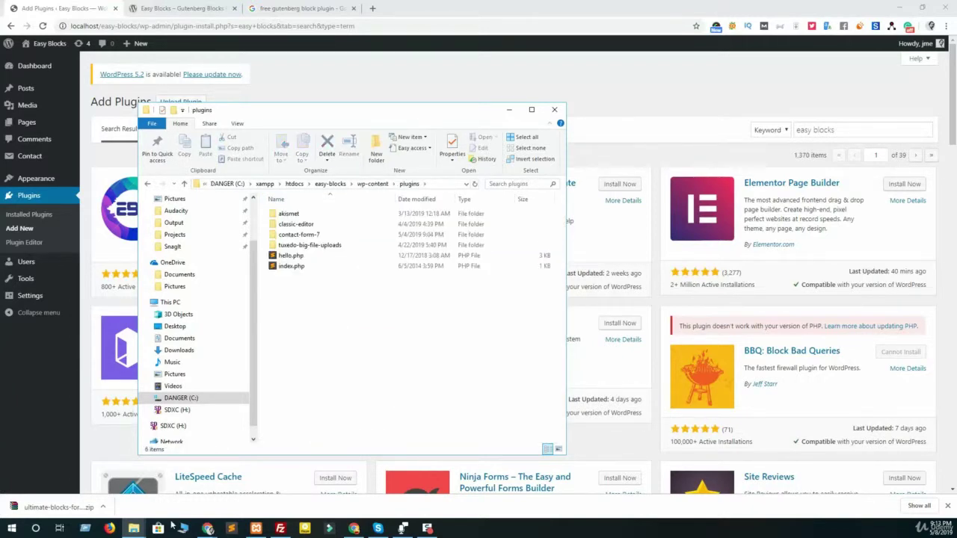
# Copy the extracted ultimate-blocks-for-gutenberg folder from Downloads into the site's wp-content\plugins folder
pyautogui.click(103, 506)
pyautogui.click(135, 480)
pyautogui.moveTo(524, 133); pyautogui.dragTo(867, 123)
pyautogui.click(893, 299)
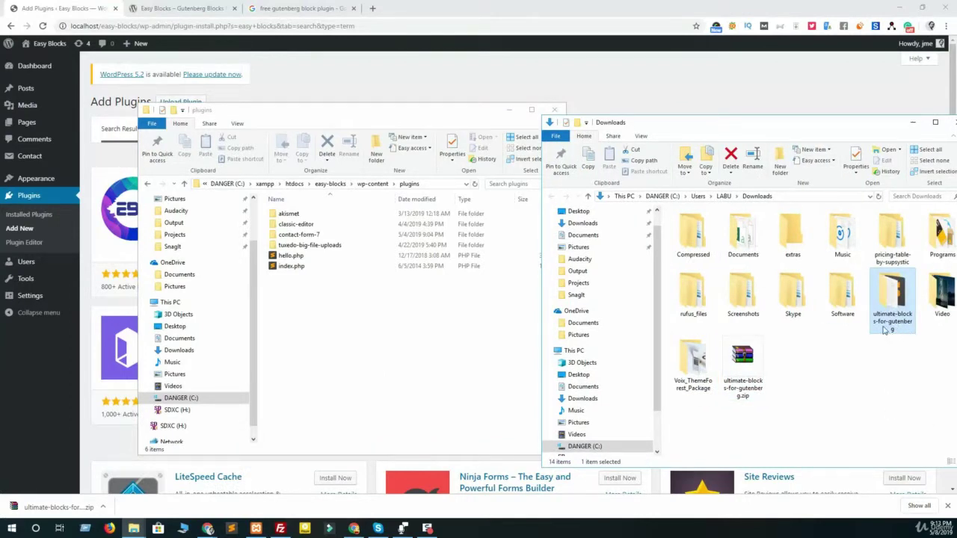
pyautogui.click(304, 342)
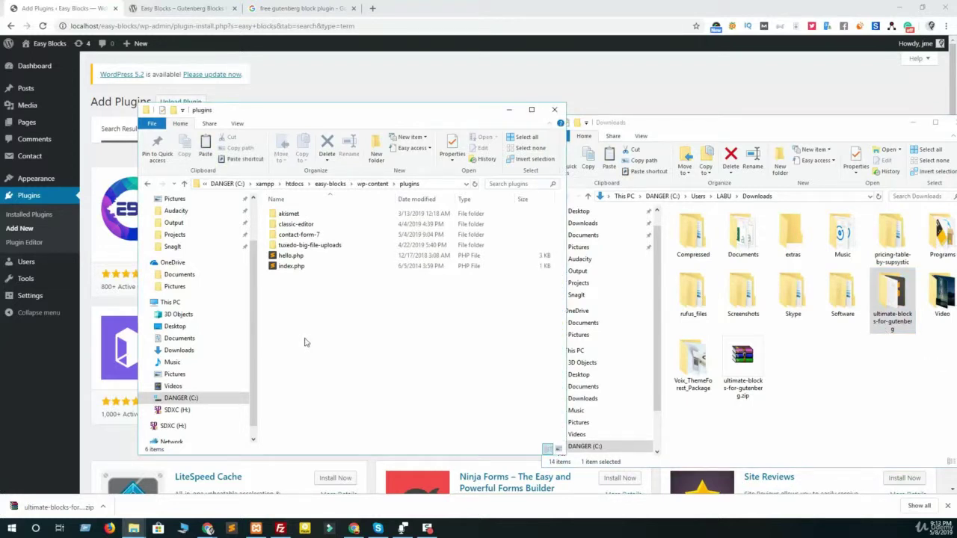
pyautogui.rightClick(304, 342)
pyautogui.click(348, 218)
# Activate the Easy Blocks – Gutenberg Blocks Page Builder plugin among the site's installed plugins and view its welcome page
pyautogui.click(433, 100)
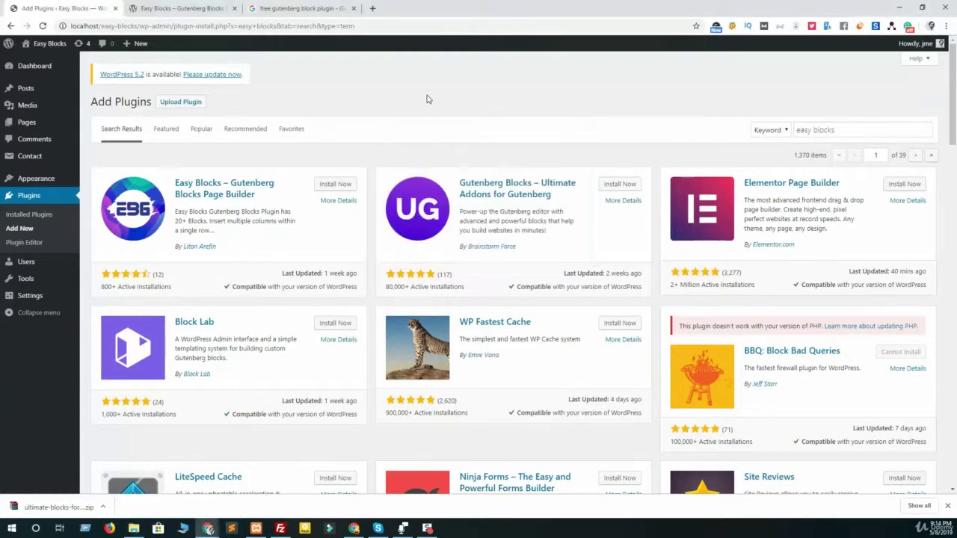
pyautogui.click(22, 215)
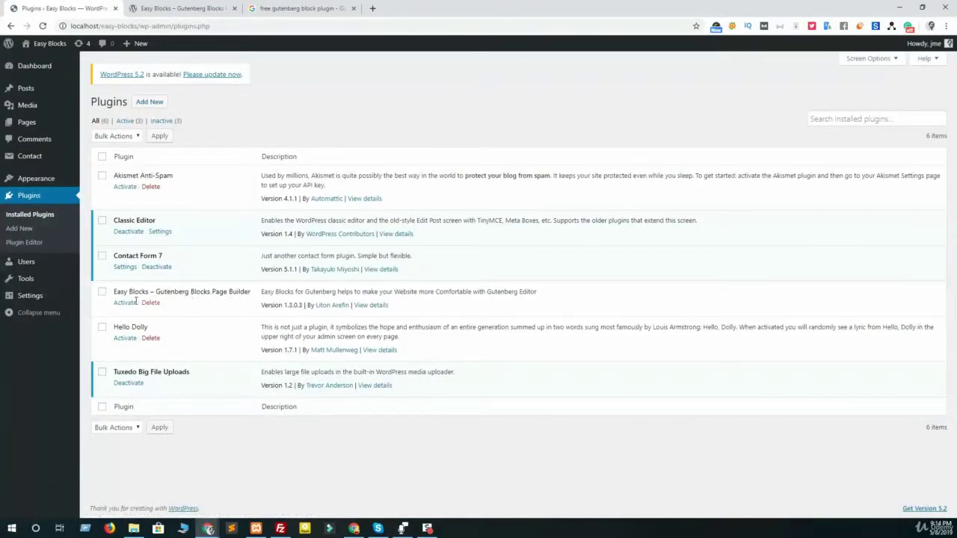
pyautogui.click(126, 304)
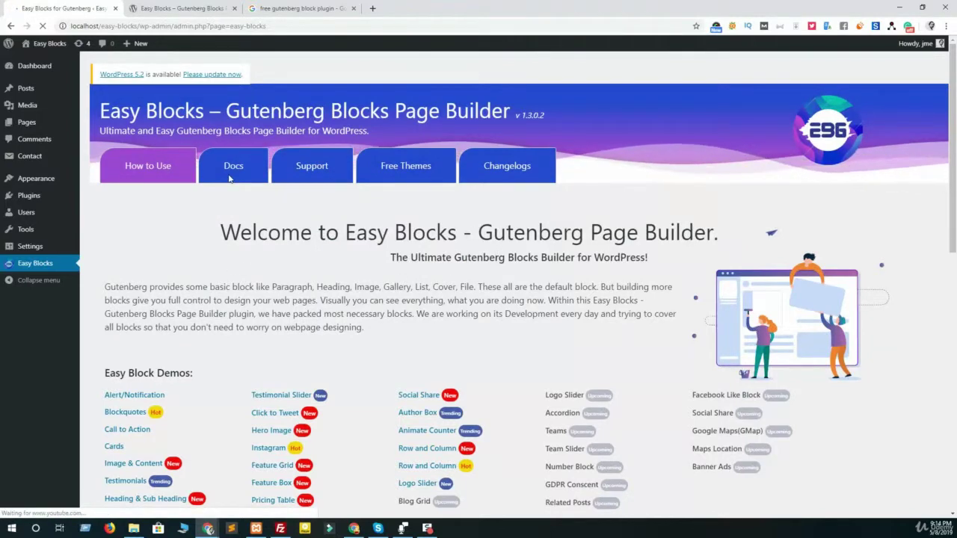
pyautogui.scroll(-10, 136, 185)
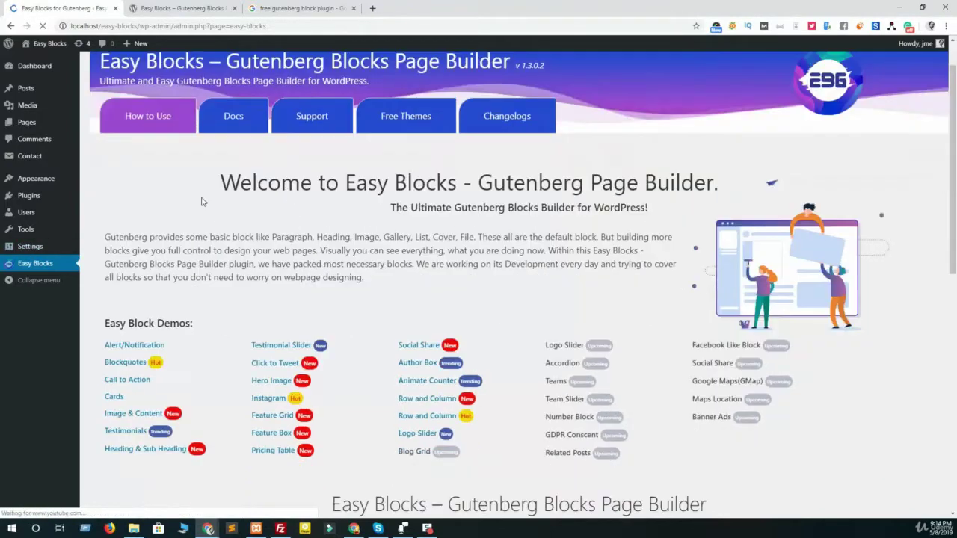
# Look over the welcome text and the list of Easy Block demos on the plugin's welcome page
pyautogui.scroll(15, 410, 237)
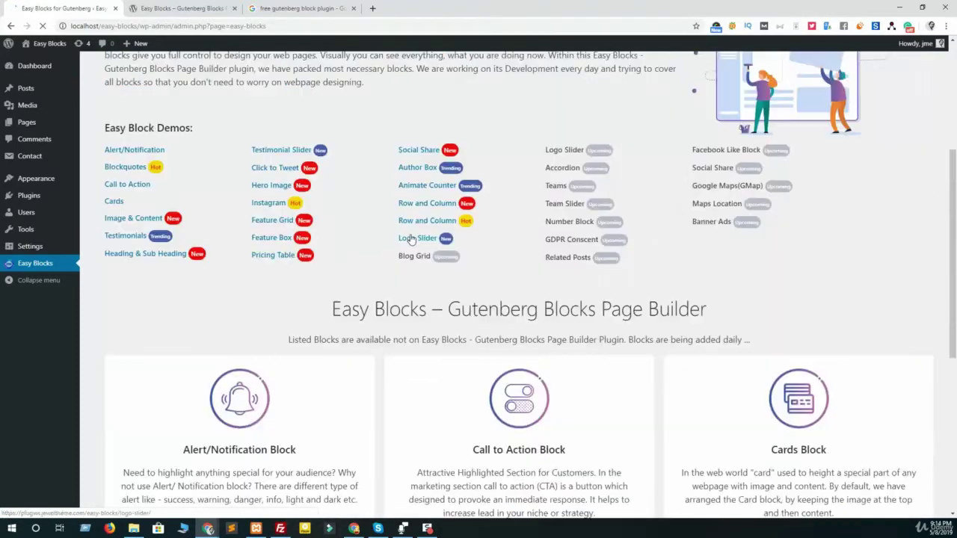
pyautogui.scroll(-1, 139, 355)
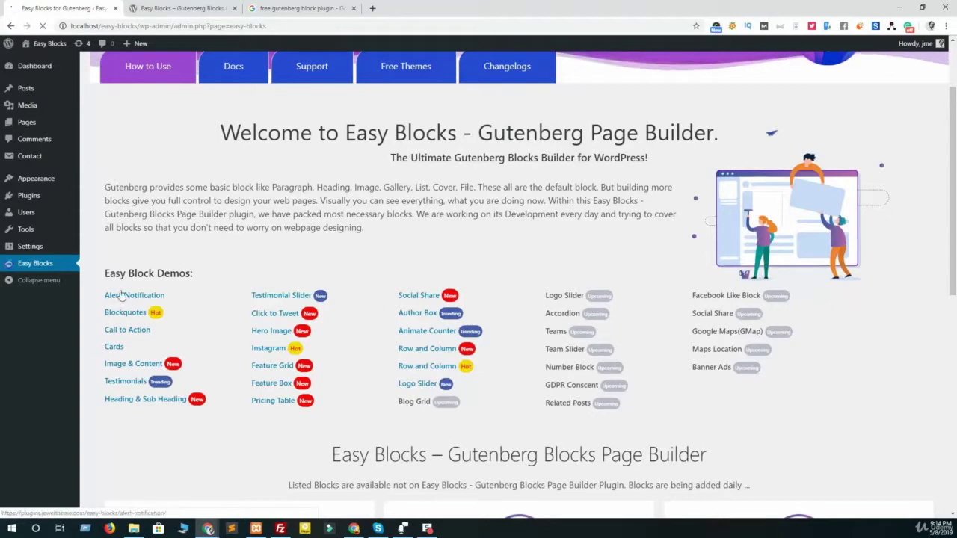
pyautogui.scroll(1, 224, 186)
# Open the plugin's Docs section and look through its installation videos and frequently asked questions
pyautogui.click(234, 166)
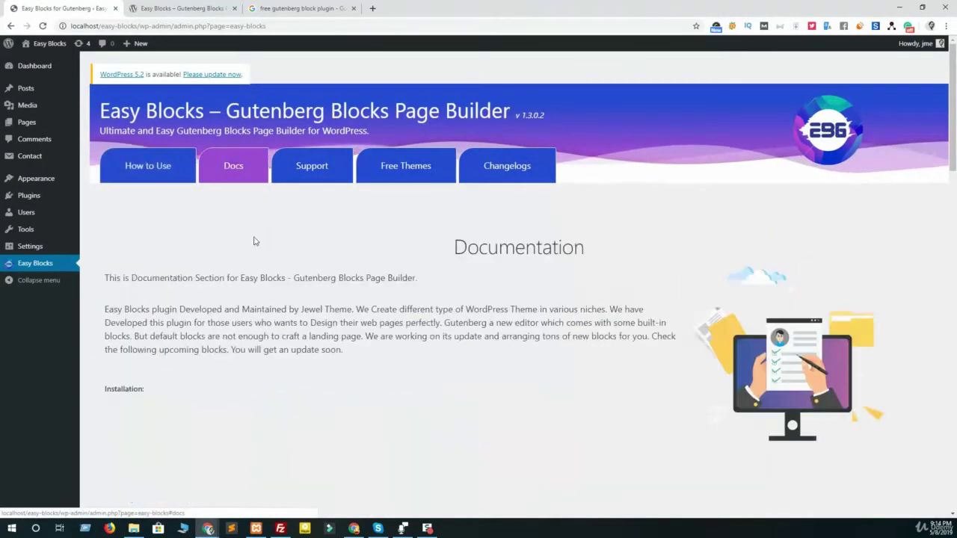
pyautogui.scroll(-6, 285, 299)
pyautogui.scroll(4, 285, 298)
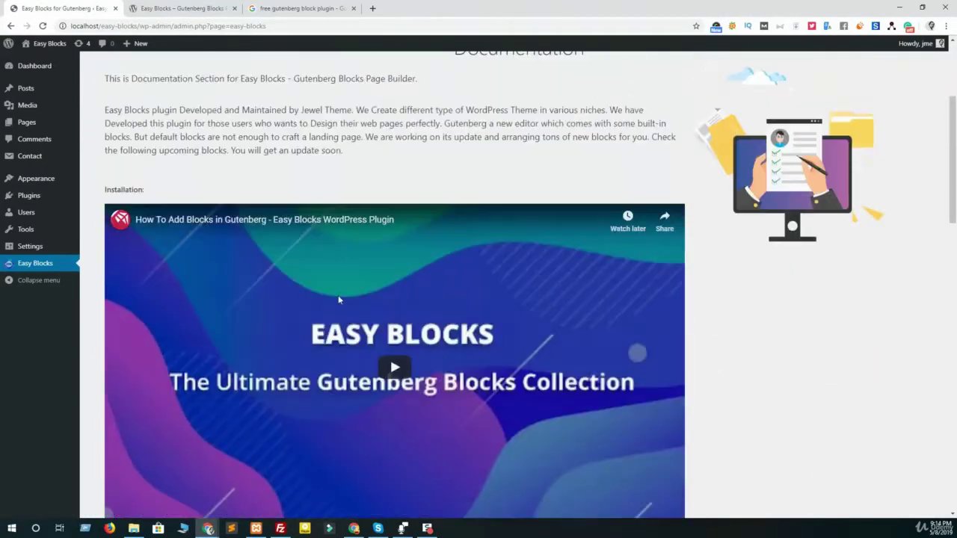
pyautogui.scroll(-12, 331, 297)
pyautogui.scroll(-2, 293, 299)
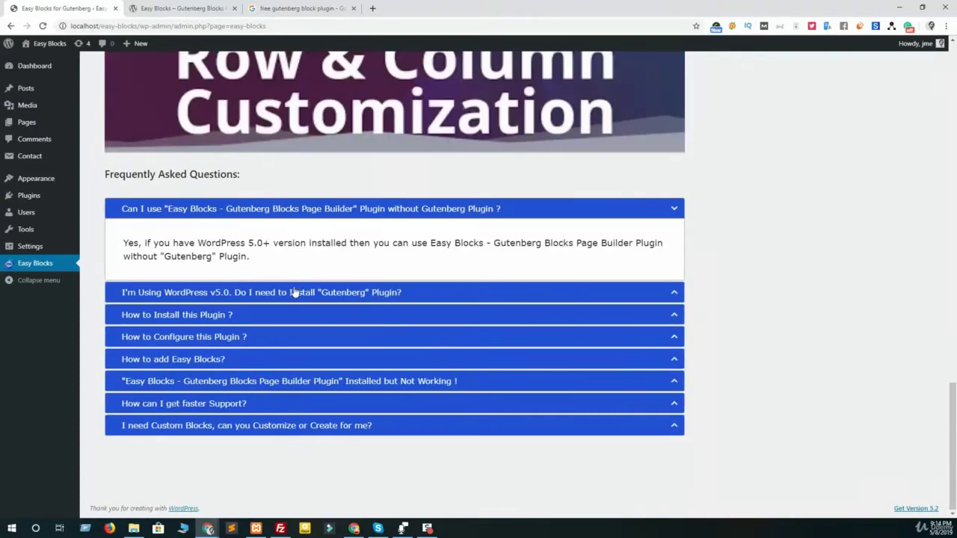
pyautogui.scroll(15, 352, 267)
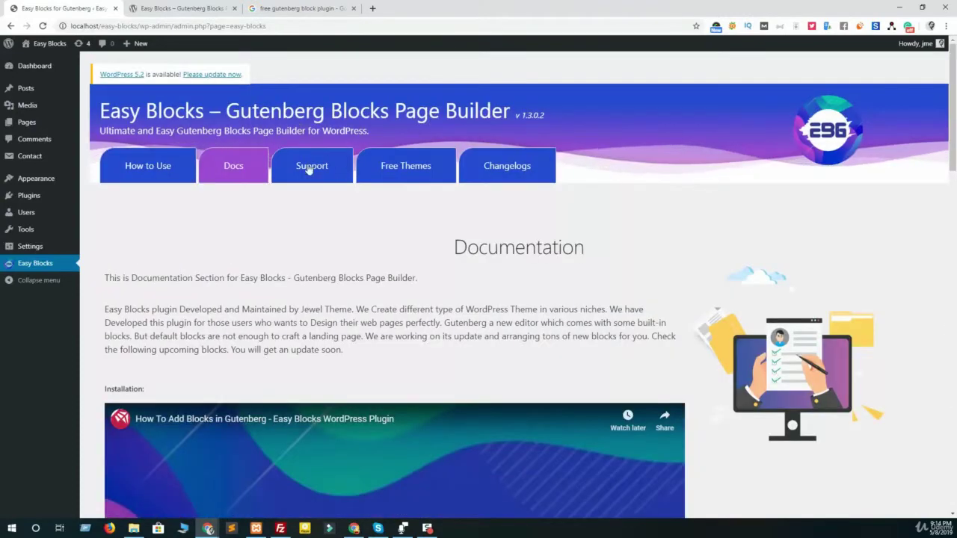
# View the plugin's Support, Free Themes and Changelogs sections one after another
pyautogui.click(307, 172)
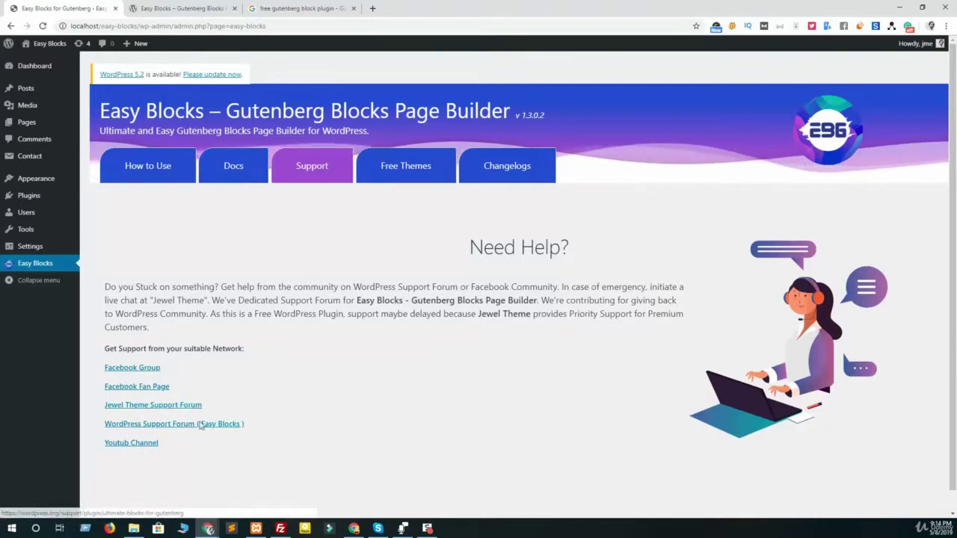
pyautogui.click(379, 174)
pyautogui.scroll(-3, 449, 224)
pyautogui.scroll(3, 469, 234)
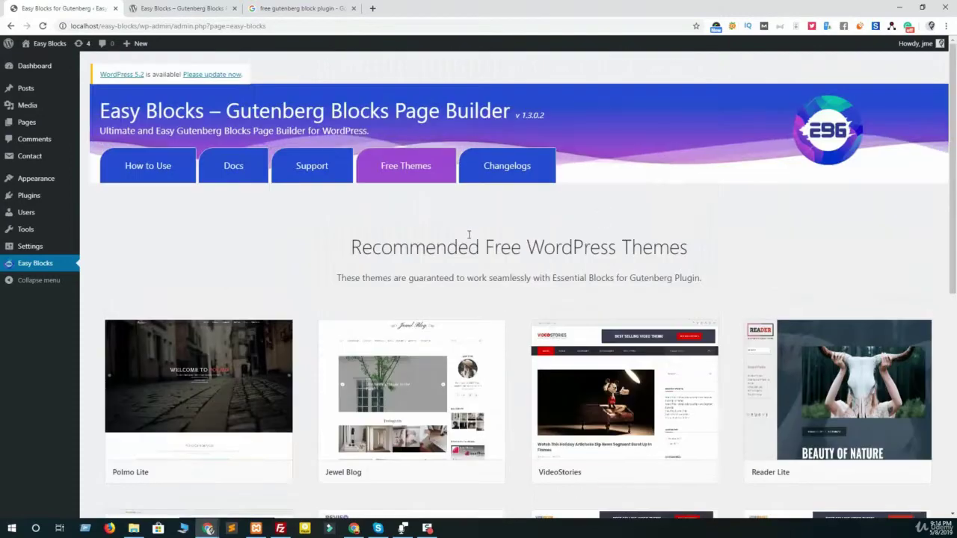
pyautogui.click(507, 166)
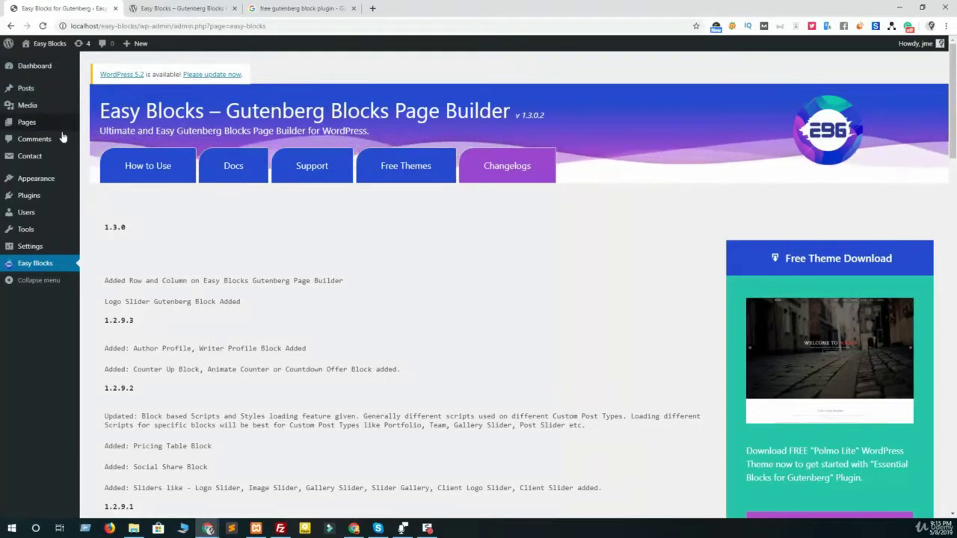
# Create a new page titled "Easy Blocks"
pyautogui.moveTo(42, 132)
pyautogui.click(98, 138)
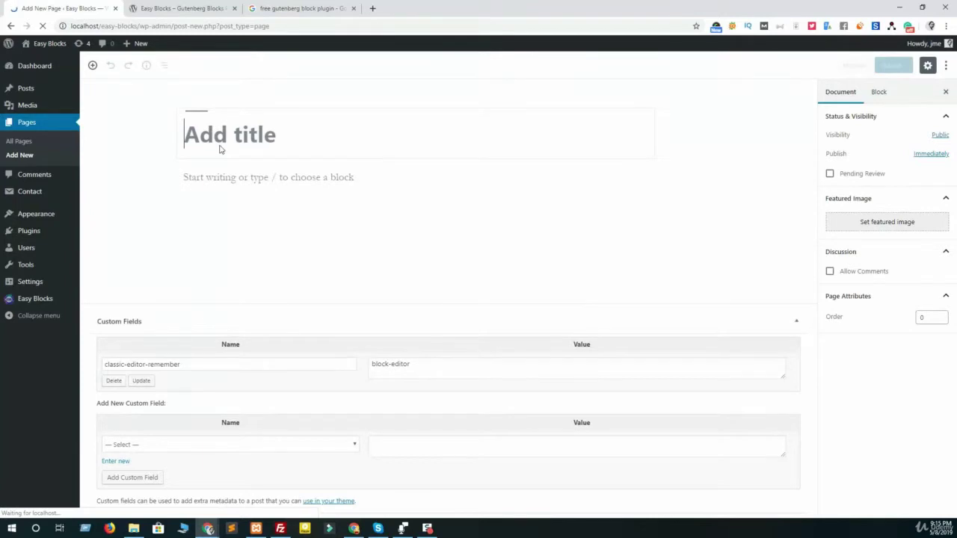
pyautogui.write('Easy B')
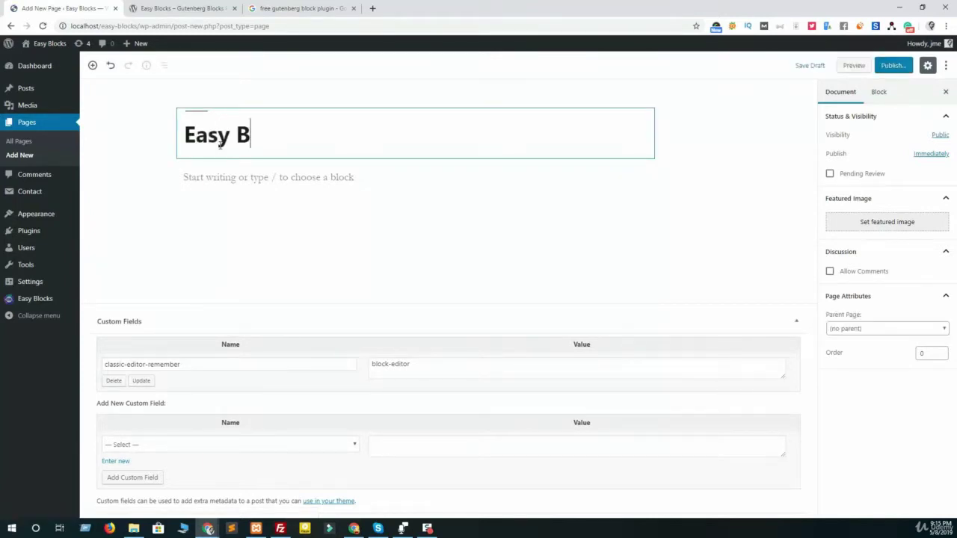
pyautogui.write('locks')
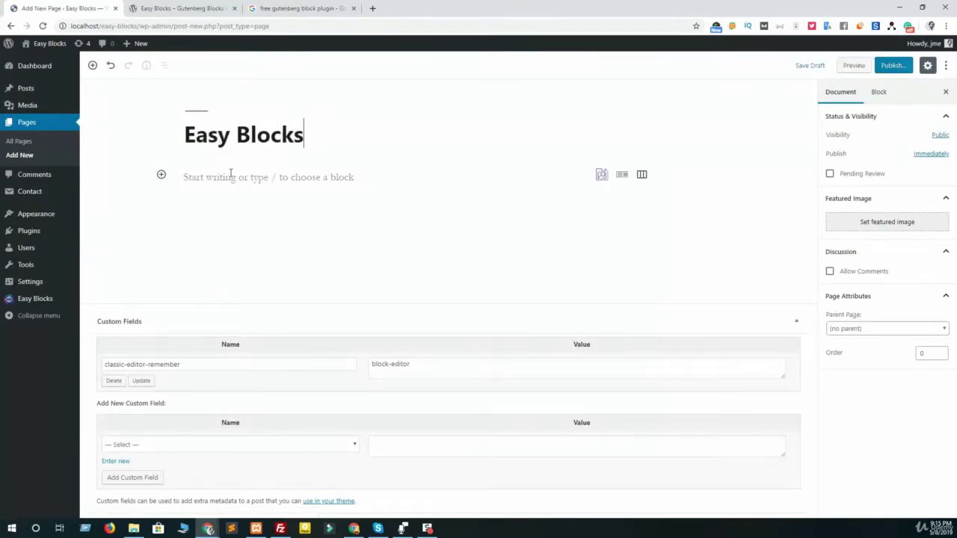
# Open the block inserter below the page title and examine the blocks offered in the Easy Blocks category
pyautogui.click(173, 208)
pyautogui.click(160, 176)
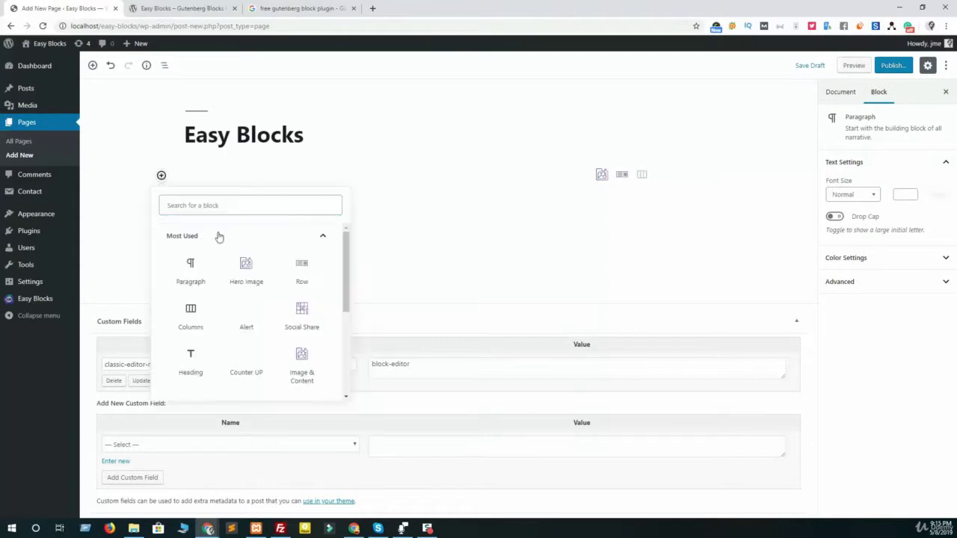
pyautogui.scroll(-3, 255, 273)
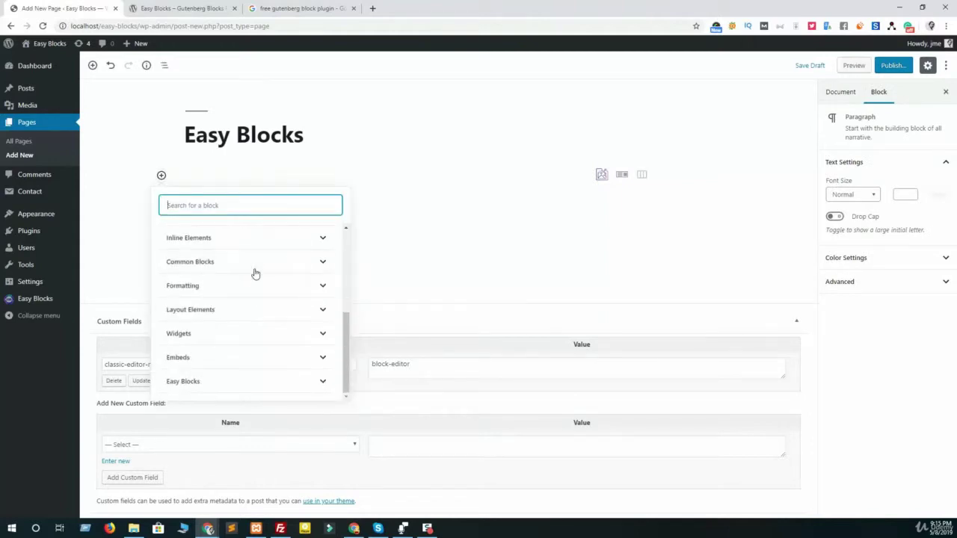
pyautogui.click(209, 386)
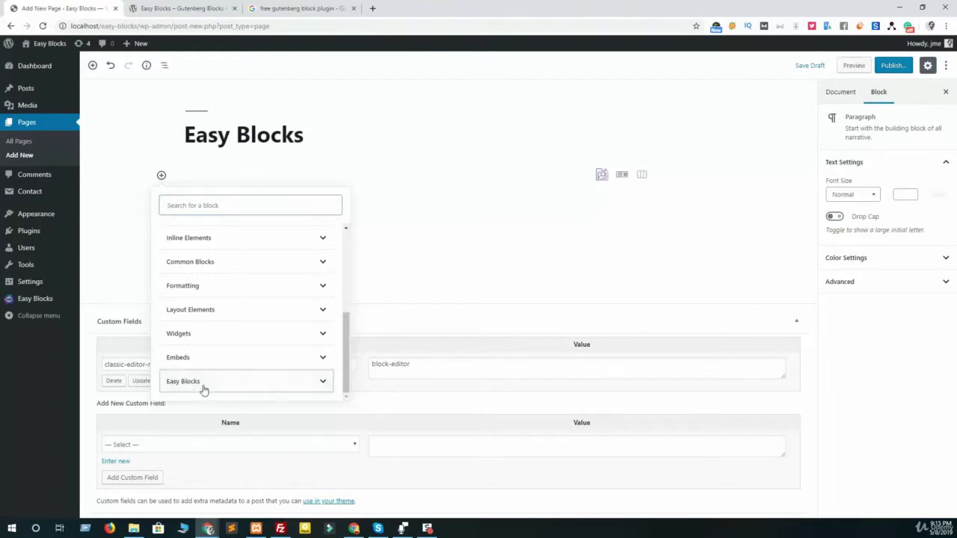
pyautogui.scroll(-5, 299, 284)
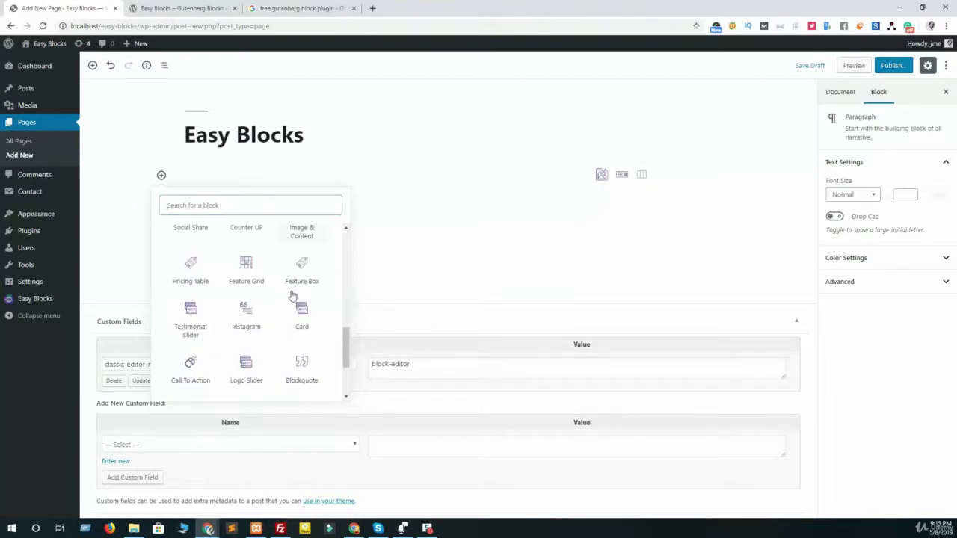
pyautogui.scroll(1, 210, 363)
pyautogui.scroll(6, 200, 364)
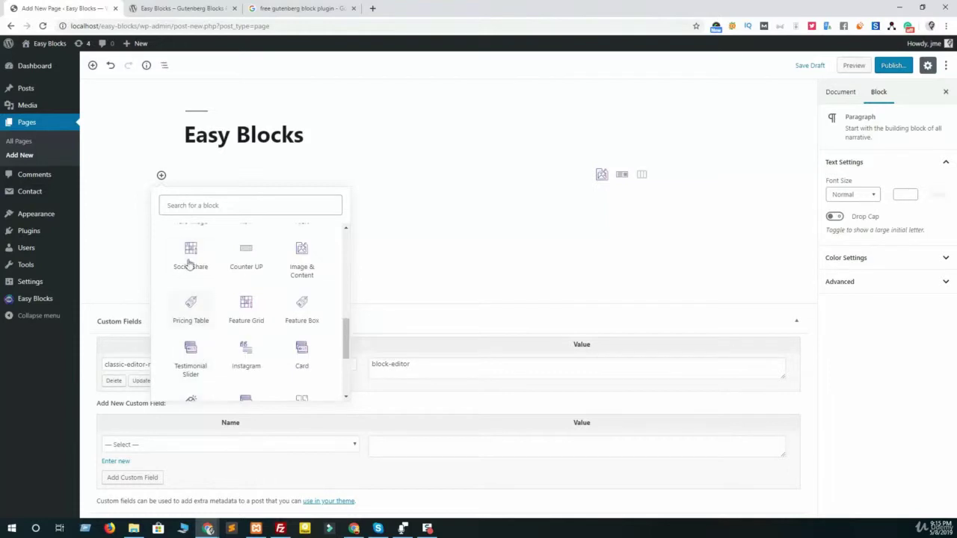
pyautogui.scroll(-1, 241, 314)
pyautogui.scroll(-1, 202, 320)
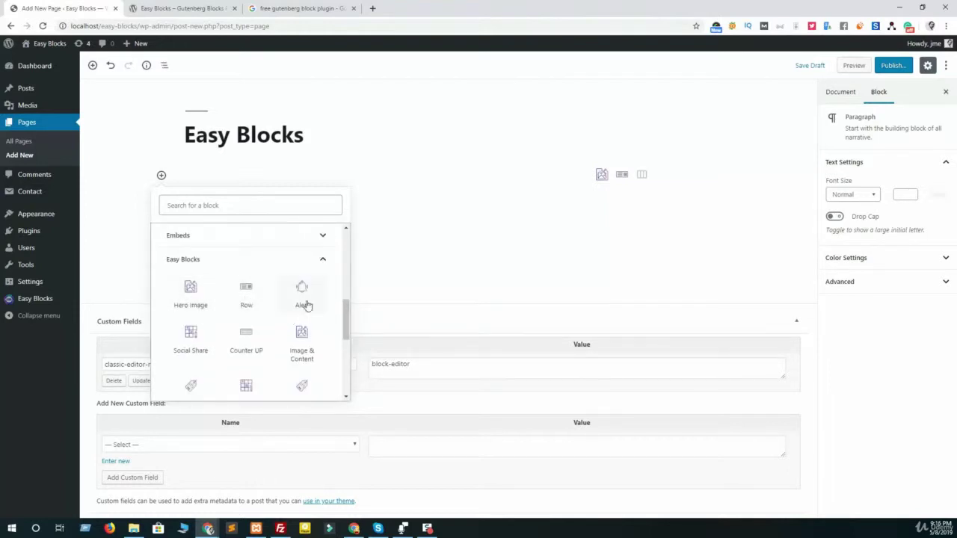
pyautogui.scroll(-1, 257, 346)
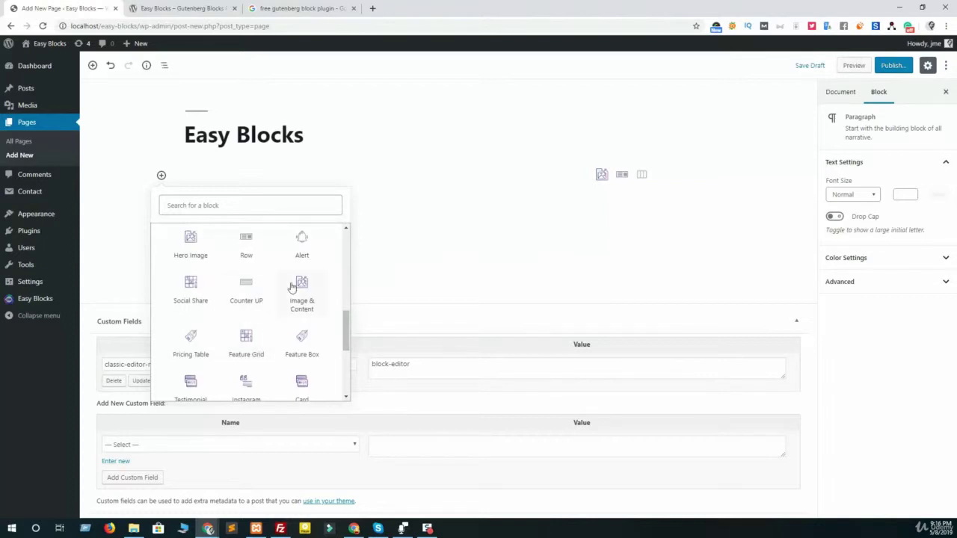
pyautogui.scroll(-1, 232, 344)
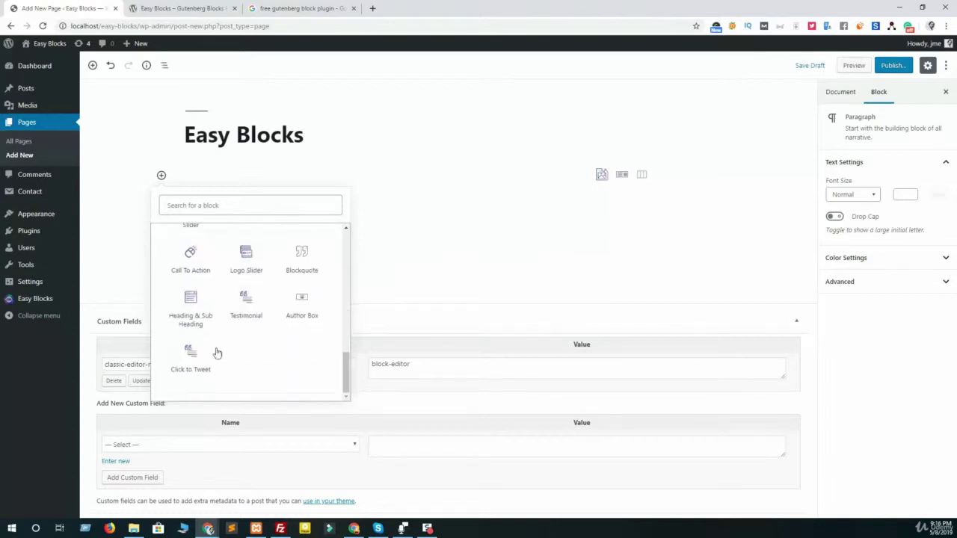
pyautogui.scroll(5, 239, 333)
pyautogui.scroll(-3, 225, 314)
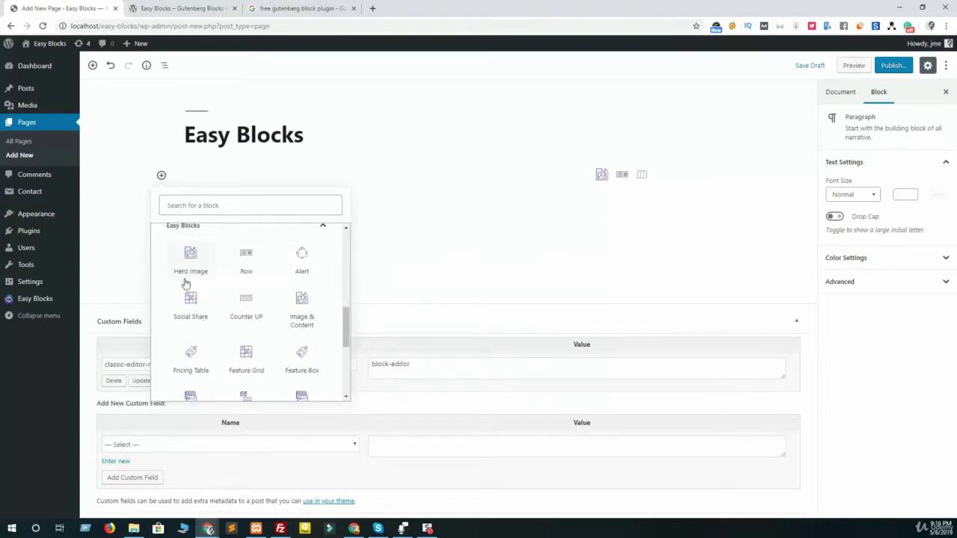
# Insert the Hero Image block and give it the city skyline at sunset picture from the Media Library
pyautogui.scroll(1, 185, 282)
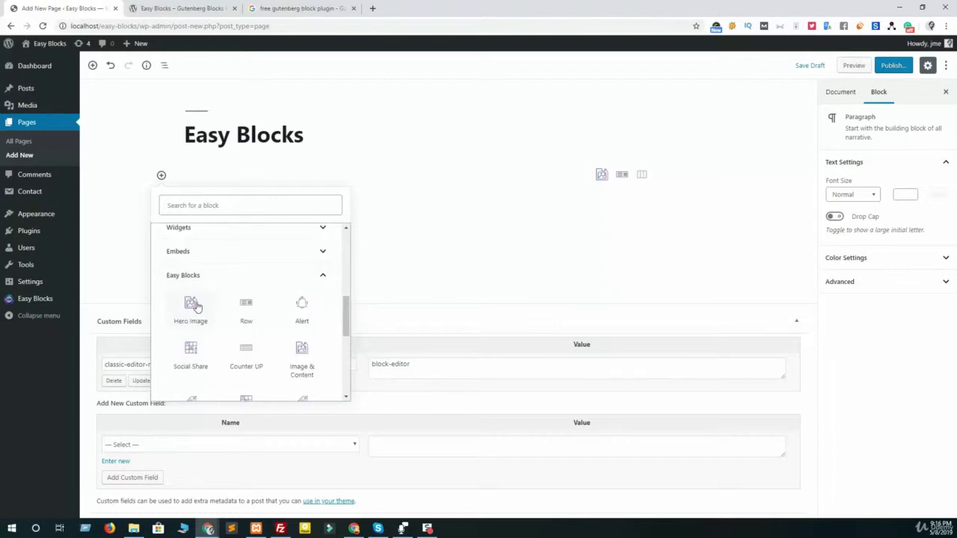
pyautogui.click(191, 309)
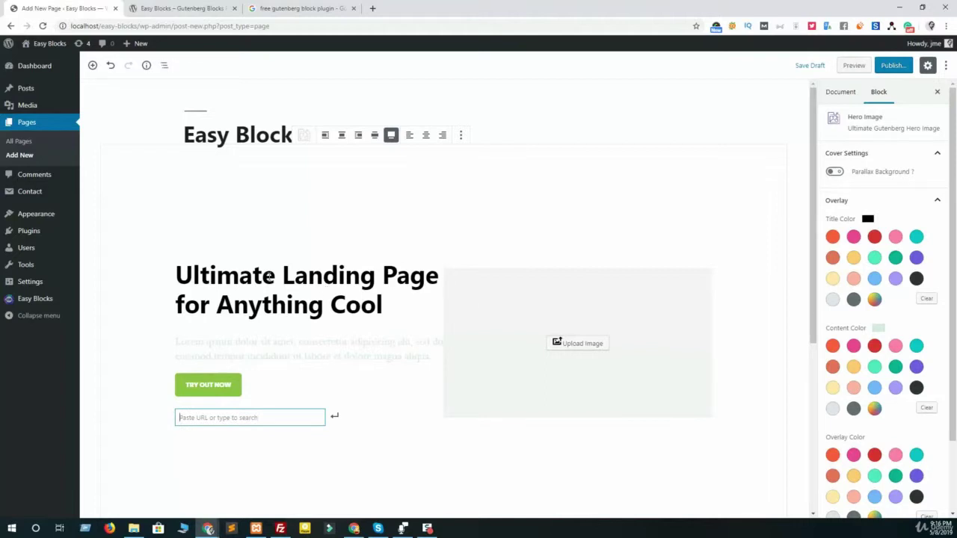
pyautogui.click(579, 344)
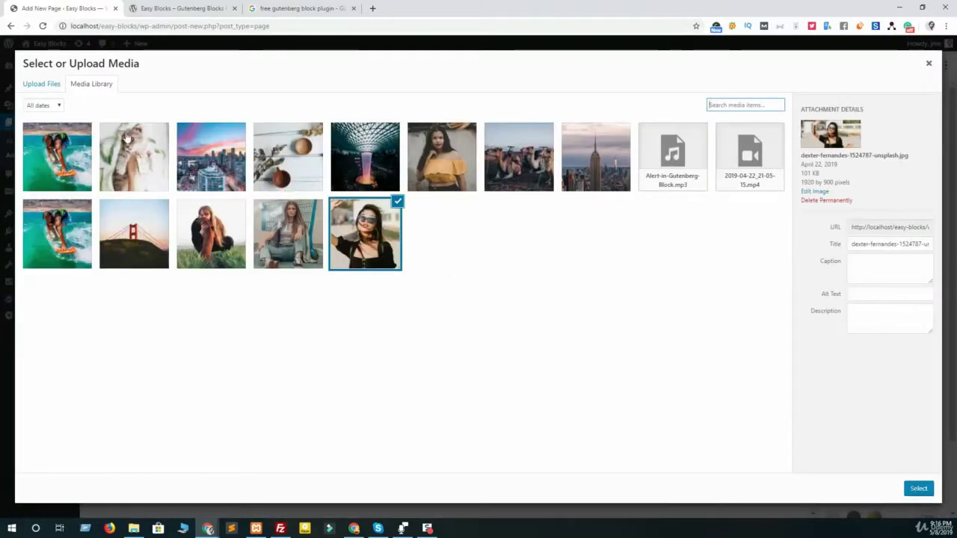
pyautogui.click(42, 85)
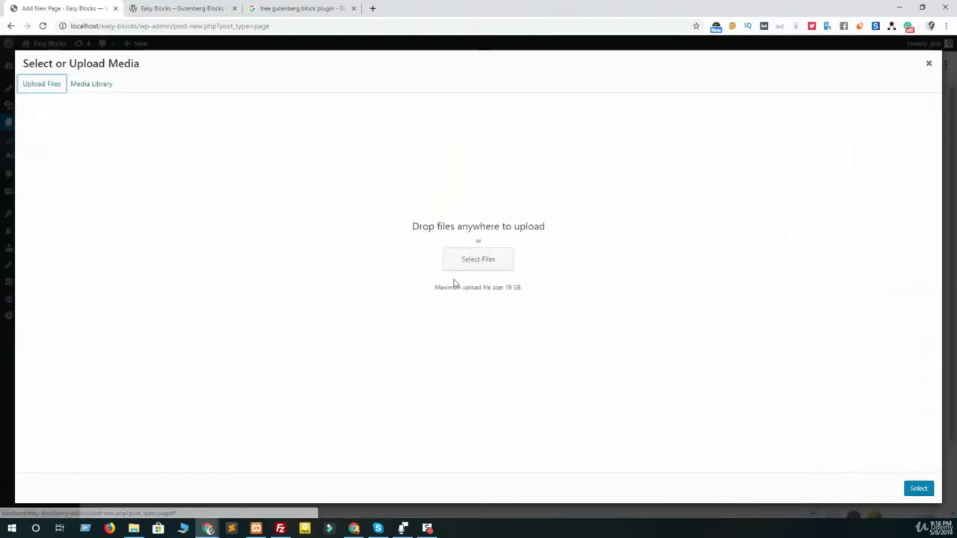
pyautogui.click(95, 85)
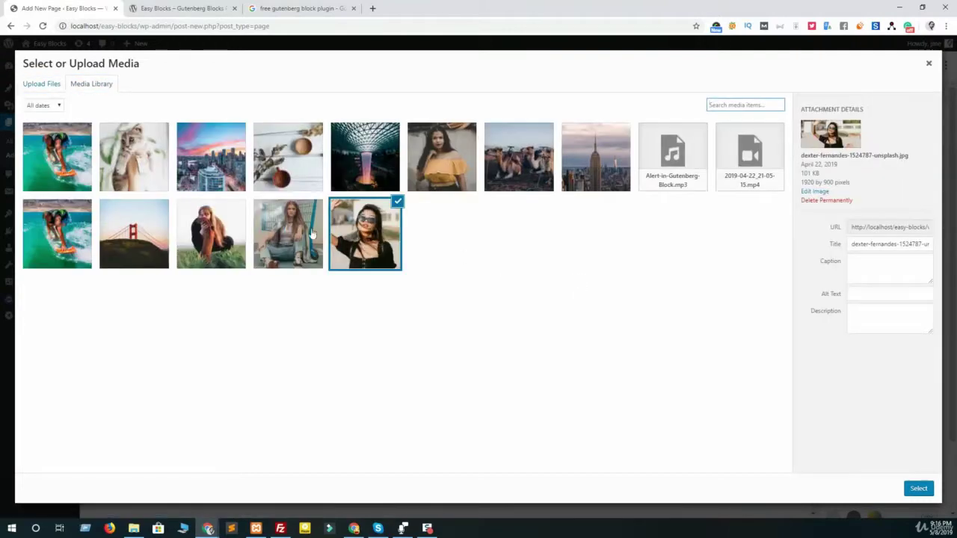
pyautogui.click(232, 157)
pyautogui.click(373, 239)
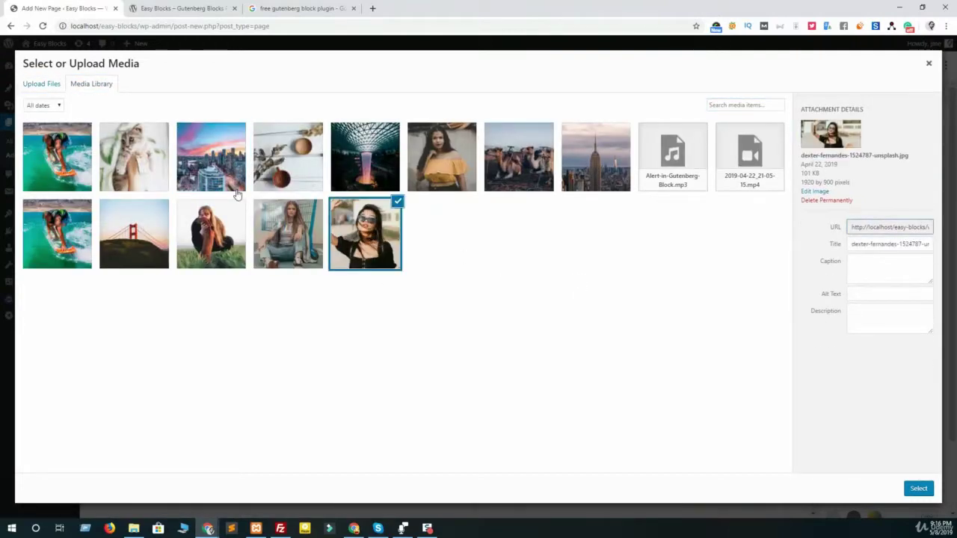
pyautogui.click(224, 172)
pyautogui.click(918, 489)
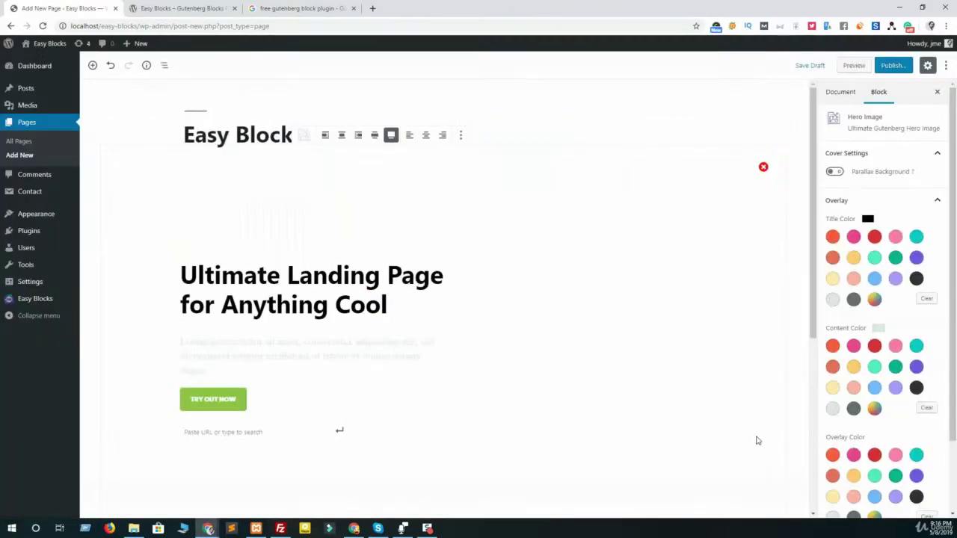
pyautogui.scroll(-1, 493, 326)
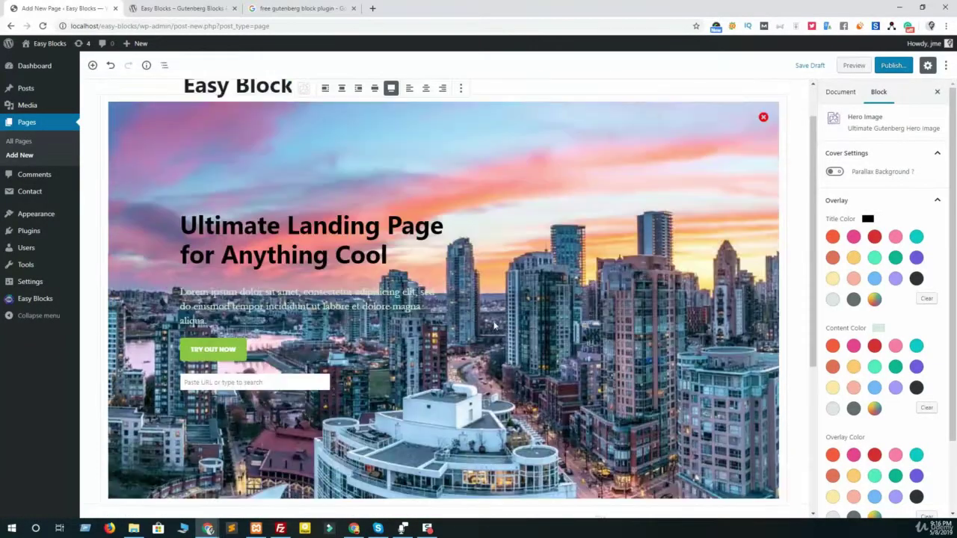
# Replace the Hero Image block's heading with "Change The Text as You Need"
pyautogui.click(335, 255)
pyautogui.tripleClick(376, 247)
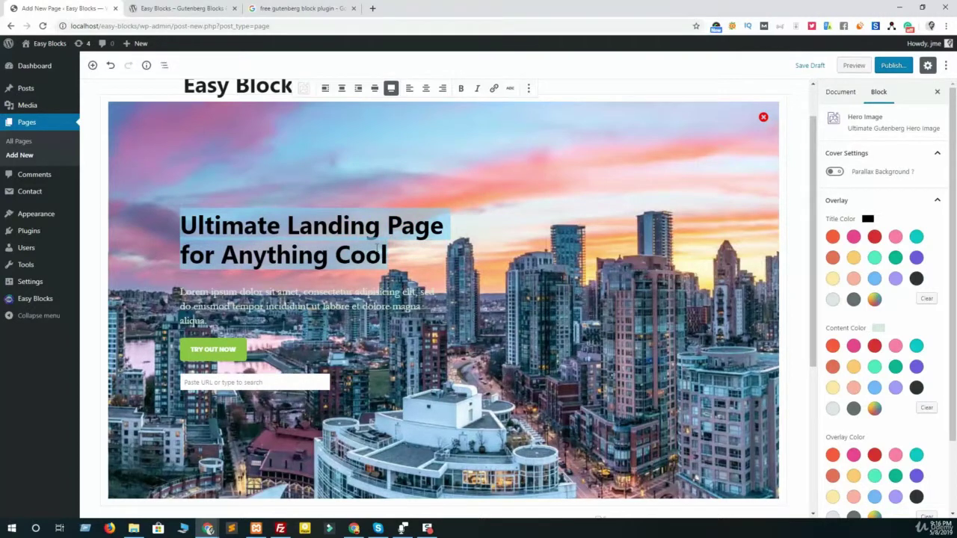
pyautogui.write('Change The T')
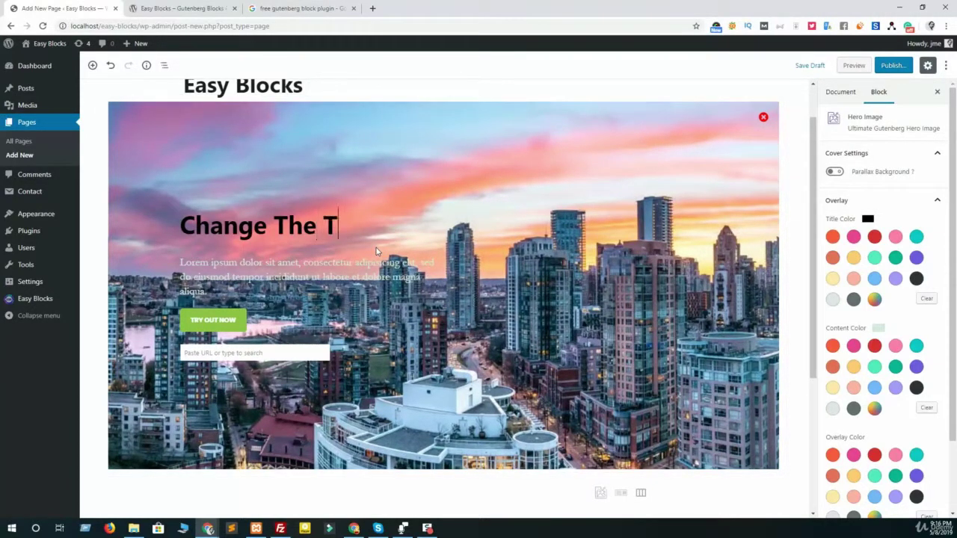
pyautogui.write('ext as You ')
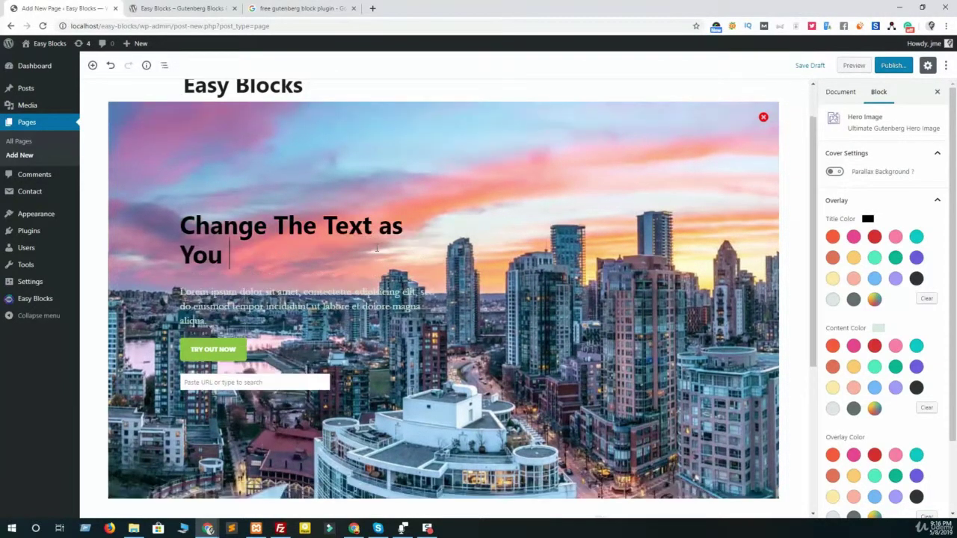
pyautogui.write('Neeed')
pyautogui.press('BackSpace')
pyautogui.press('BackSpace')
pyautogui.press('BackSpace')
pyautogui.write('d')
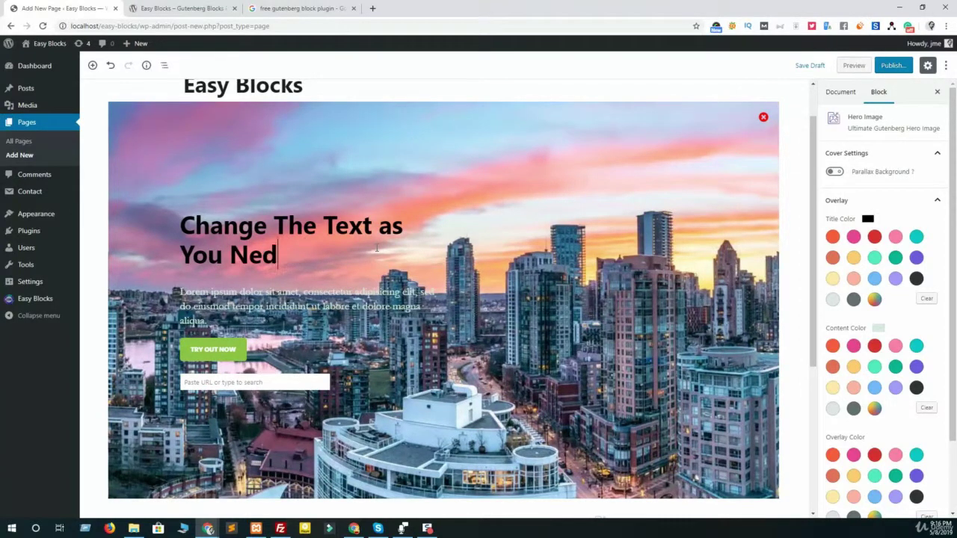
pyautogui.press('BackSpace')
pyautogui.write('ed')
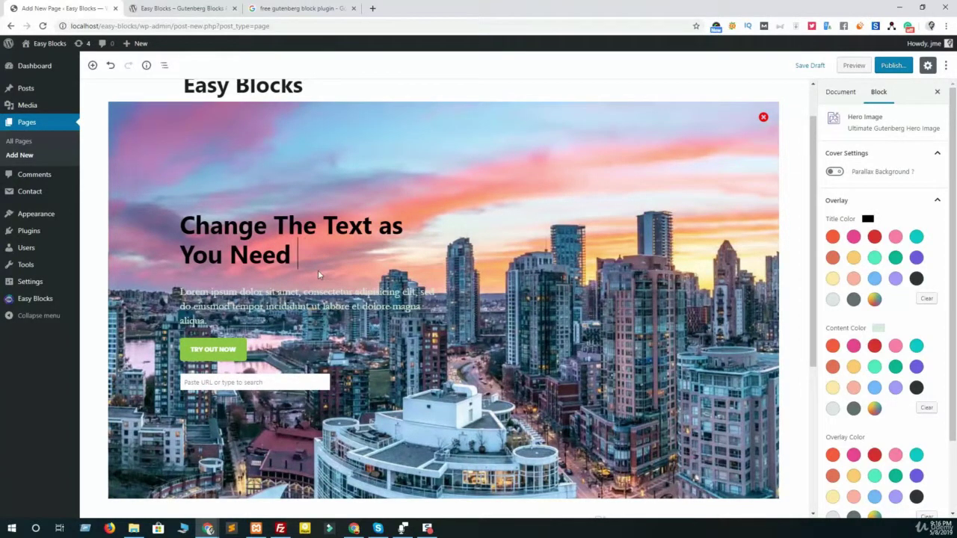
pyautogui.click(274, 224)
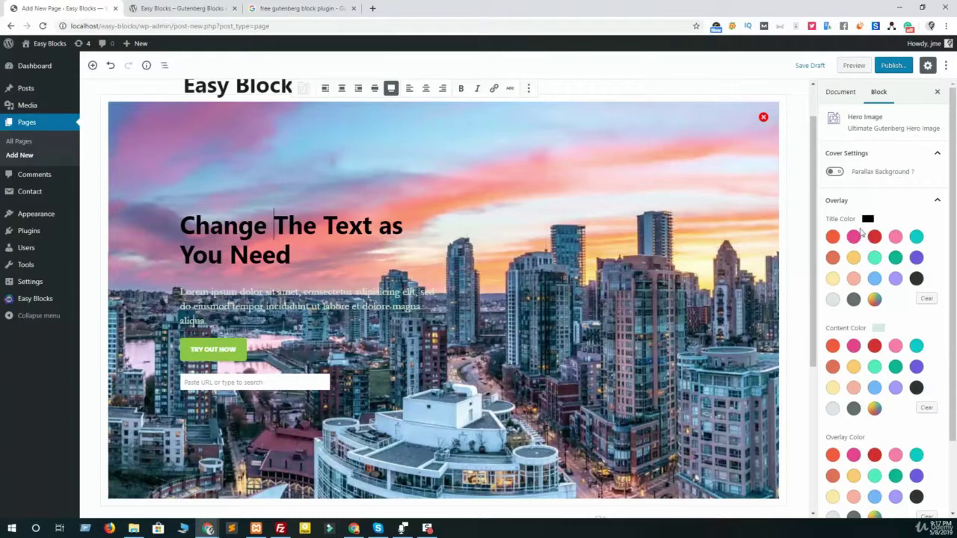
# Set the Hero Image block's title color to dark gray and its content color to orange-red
pyautogui.click(853, 278)
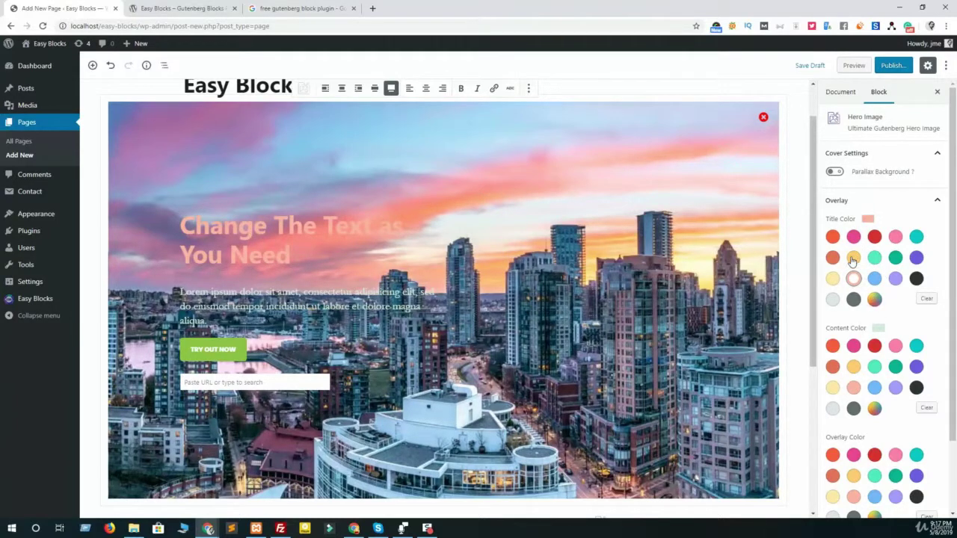
pyautogui.click(917, 278)
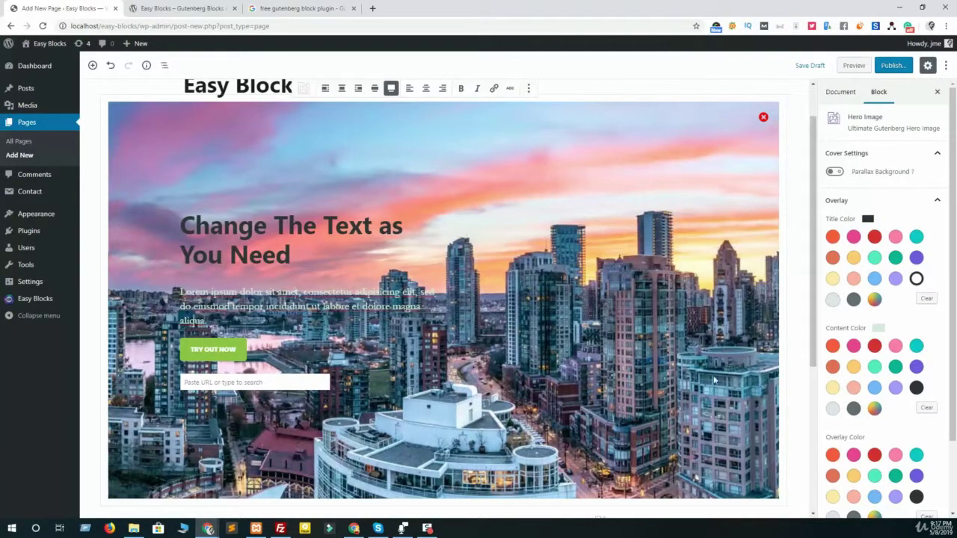
pyautogui.scroll(-1, 874, 352)
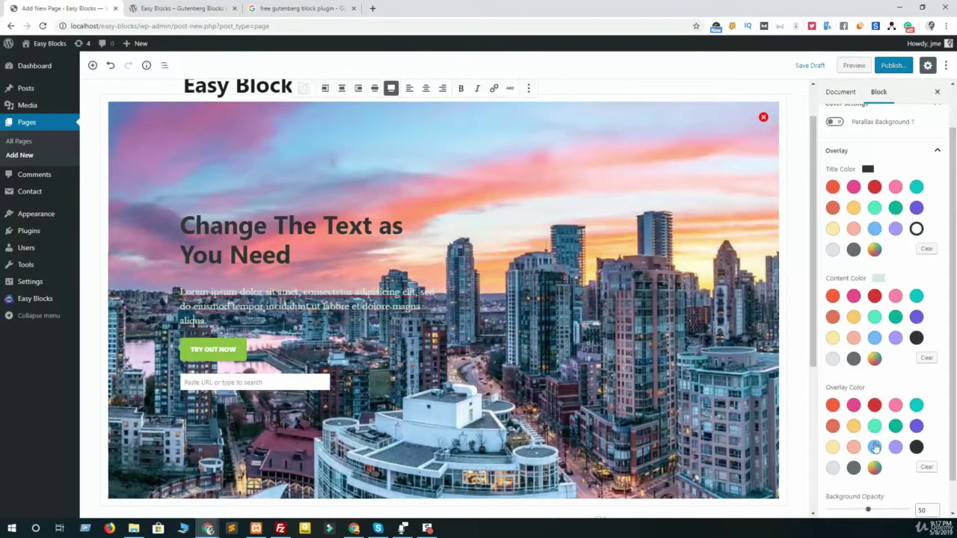
pyautogui.click(875, 338)
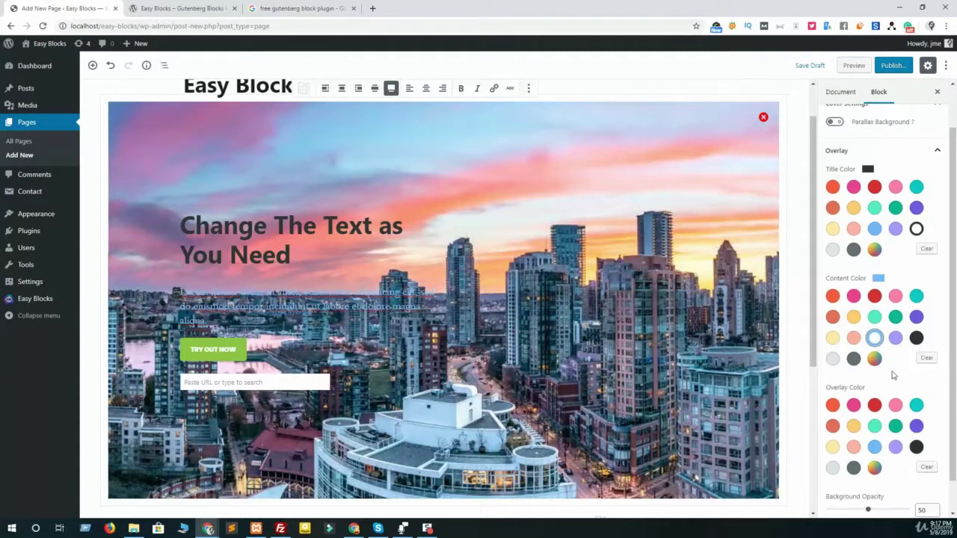
pyautogui.click(916, 317)
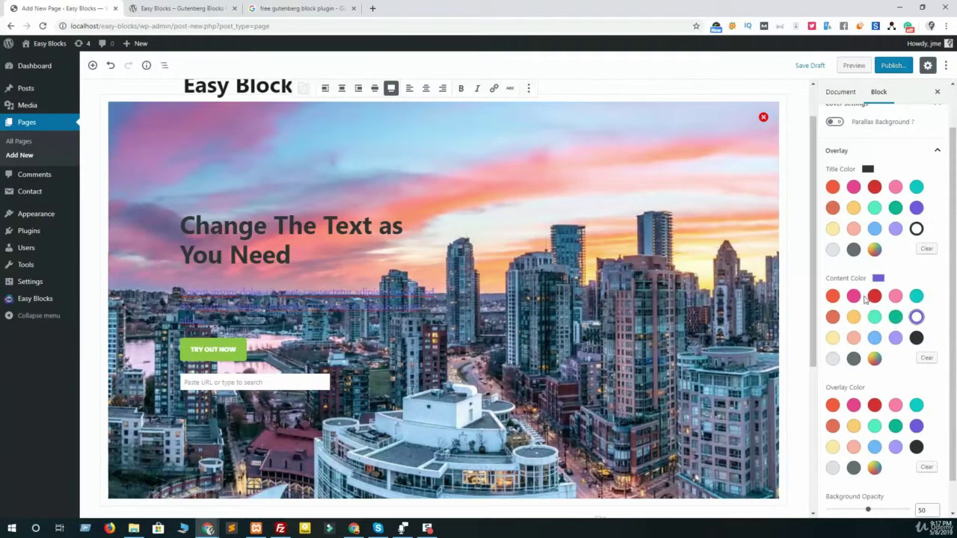
pyautogui.click(836, 299)
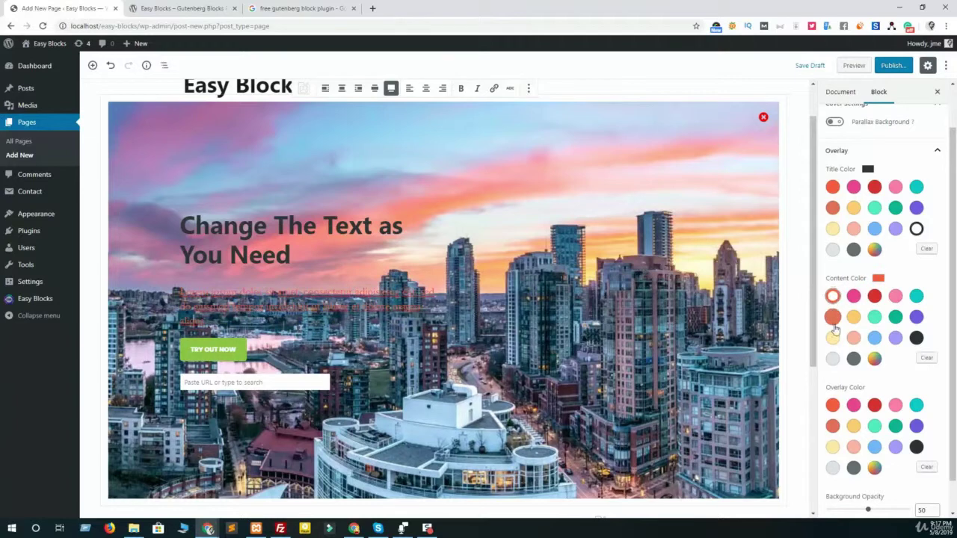
# Make the Lorem ipsum paragraph in the Hero Image block bold
pyautogui.scroll(-1, 856, 392)
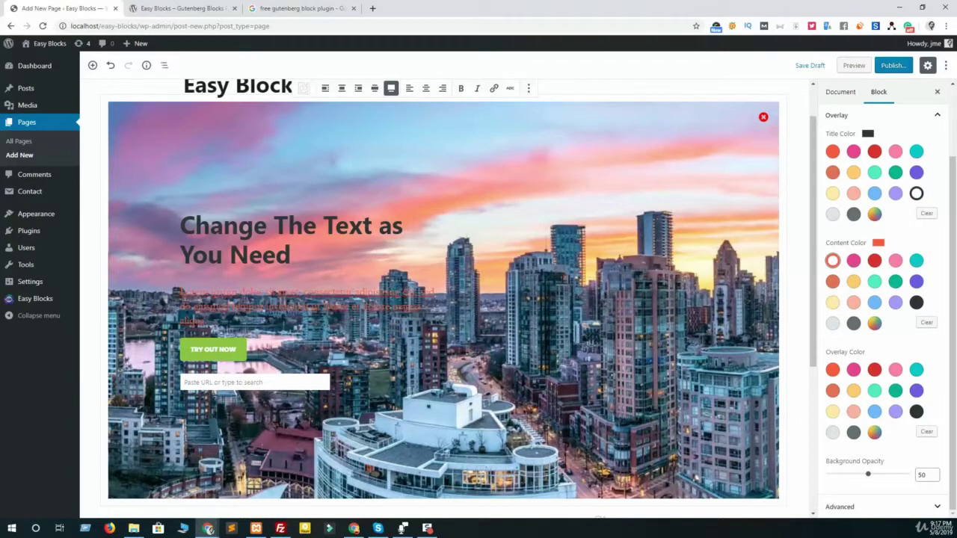
pyautogui.tripleClick(329, 292)
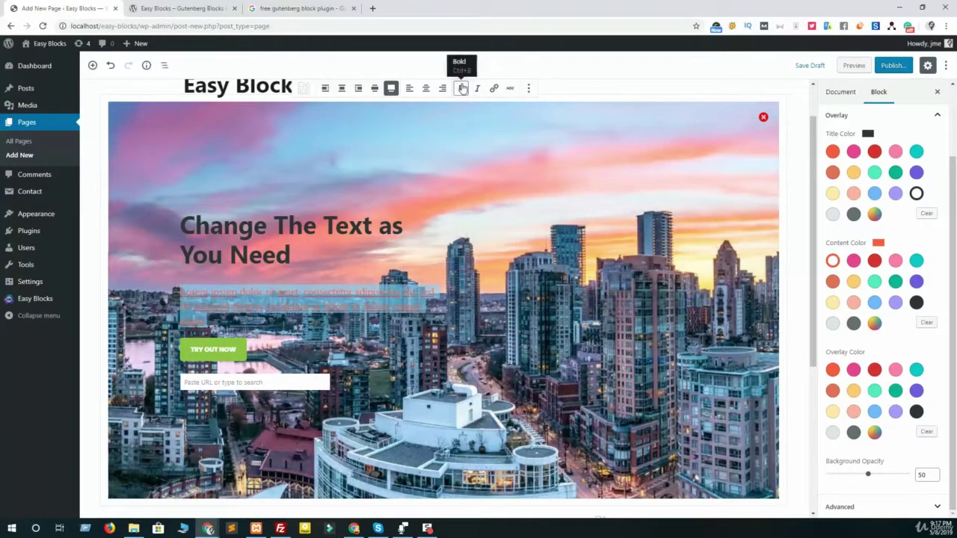
pyautogui.click(460, 88)
pyautogui.click(207, 320)
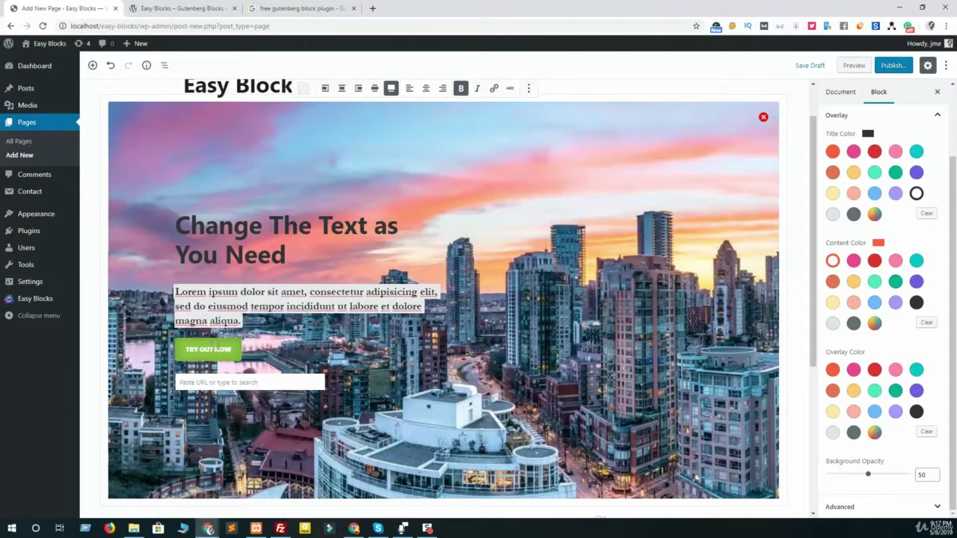
pyautogui.hotkey('ctrl', 'z')
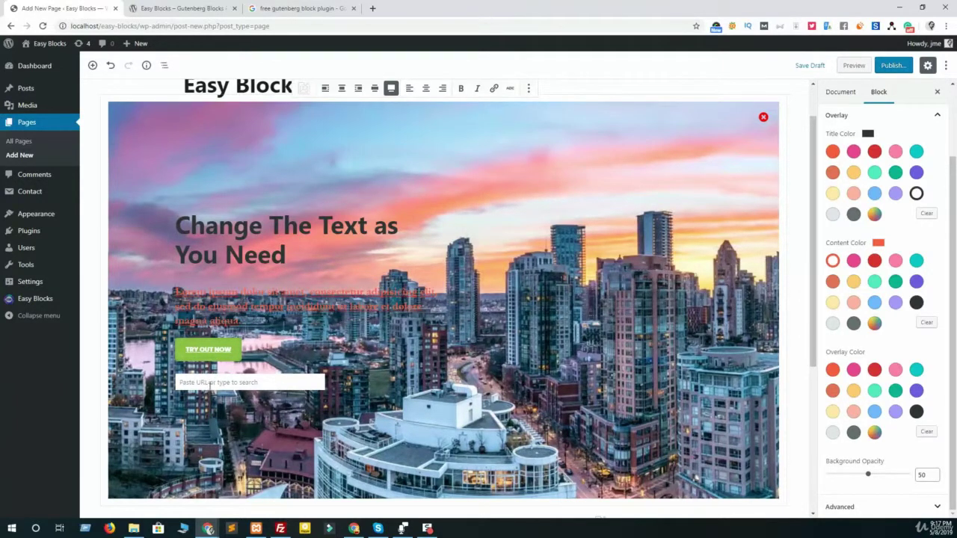
# Set the Hero Image button's link to "#" and change its label to "CHANGE THE TEXT"
pyautogui.click(210, 383)
pyautogui.write('#')
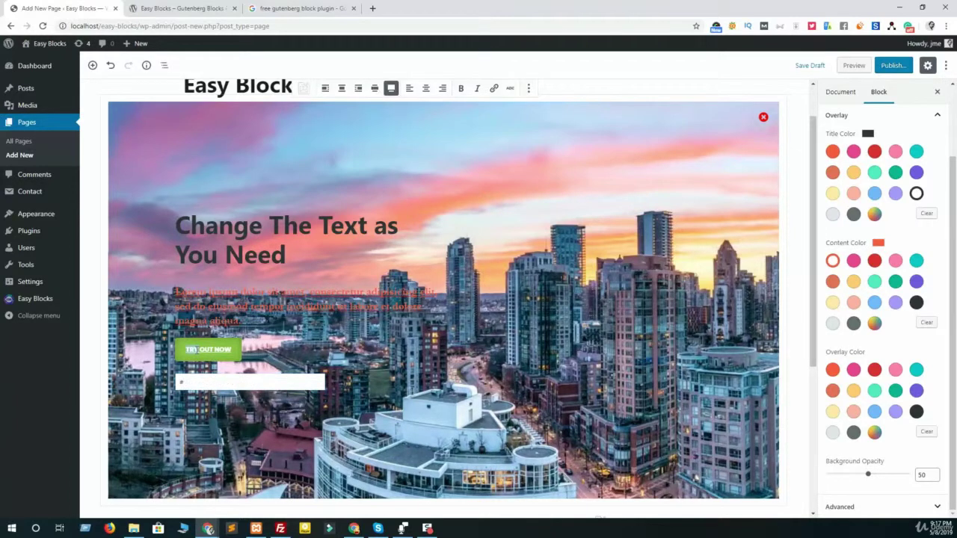
pyautogui.write('CHANGE')
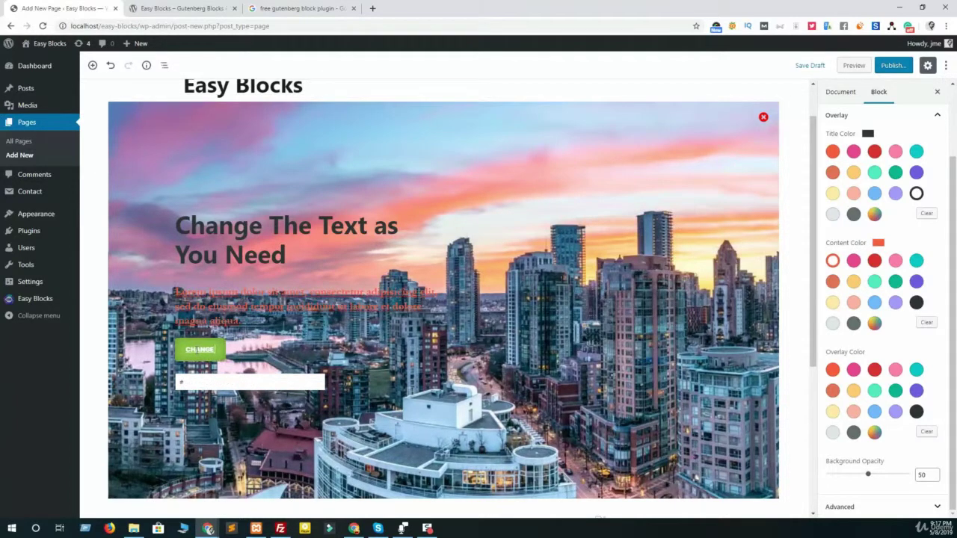
pyautogui.write(' THE TEXT!')
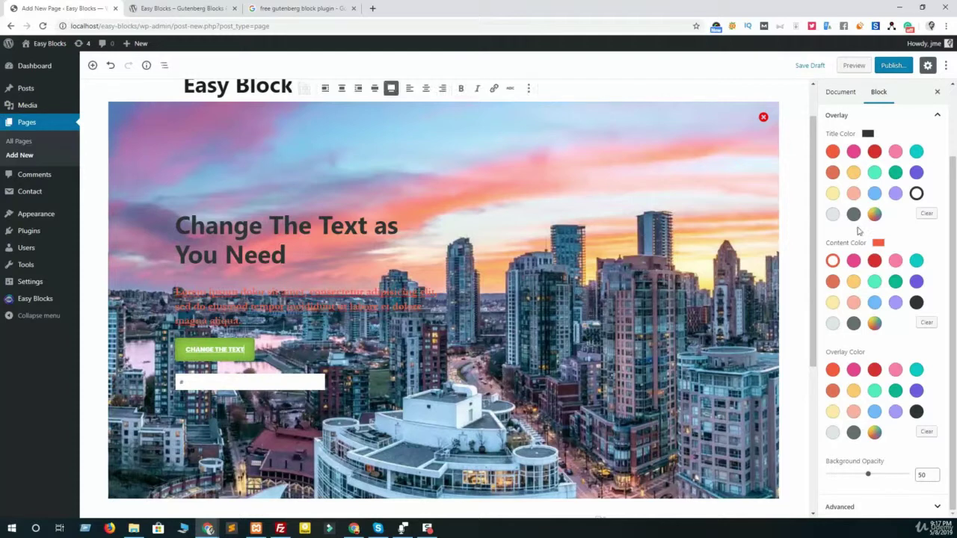
# Give the Hero Image block a medium gray overlay color and set its background opacity somewhat below 80
pyautogui.moveTo(868, 475); pyautogui.dragTo(882, 475)
pyautogui.click(889, 477)
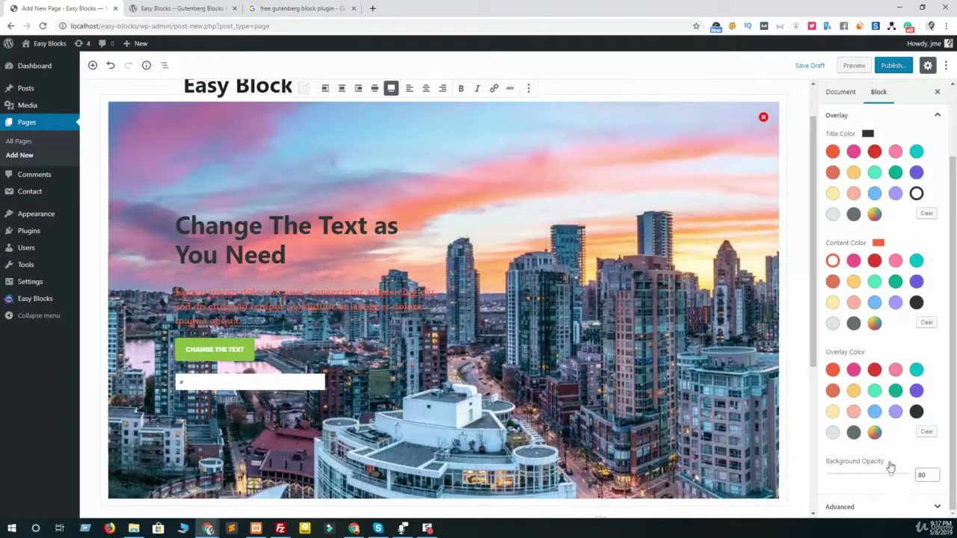
pyautogui.click(853, 433)
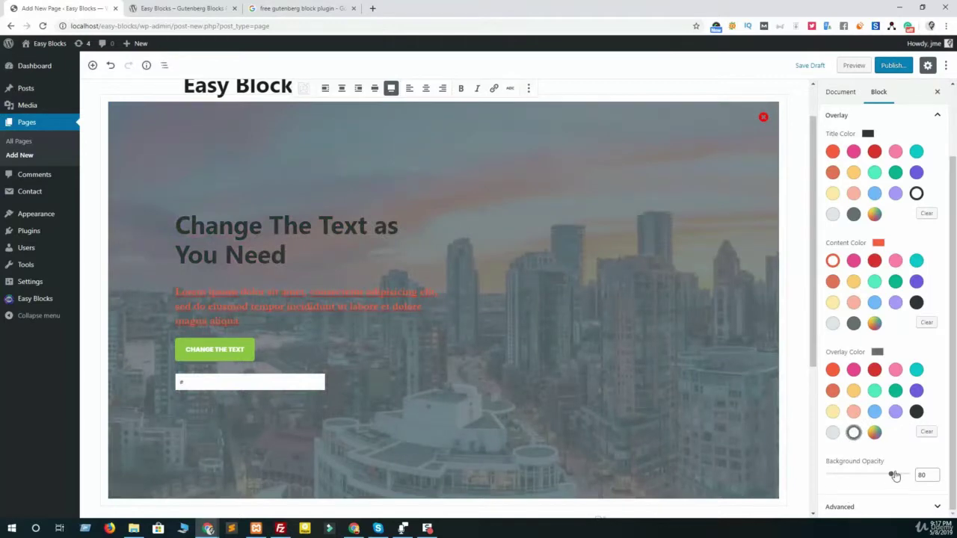
pyautogui.moveTo(895, 476)
pyautogui.mouseDown()
pyautogui.moveTo(872, 476)
pyautogui.moveTo(882, 476)
pyautogui.mouseUp()
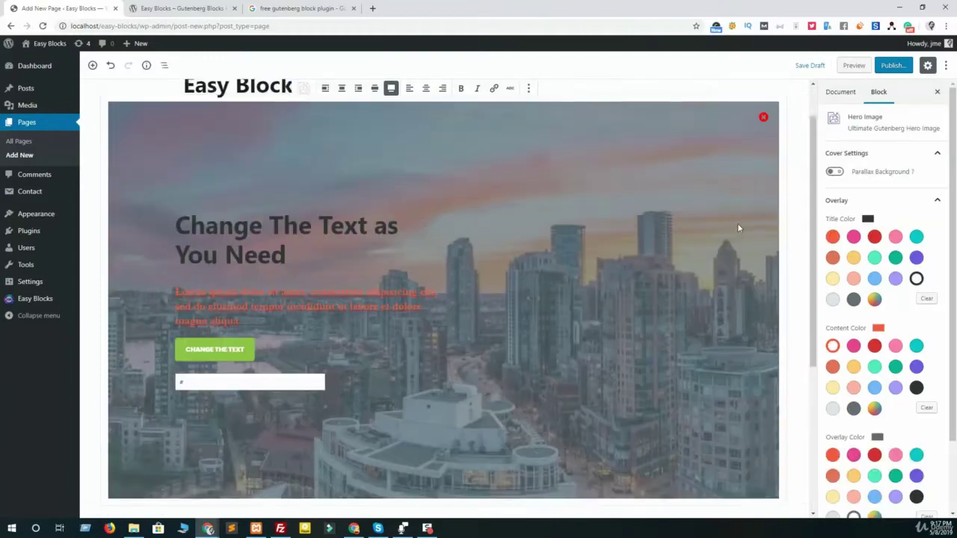
# Try the parallax background on the Hero Image block and switch it back off
pyautogui.scroll(1, 737, 223)
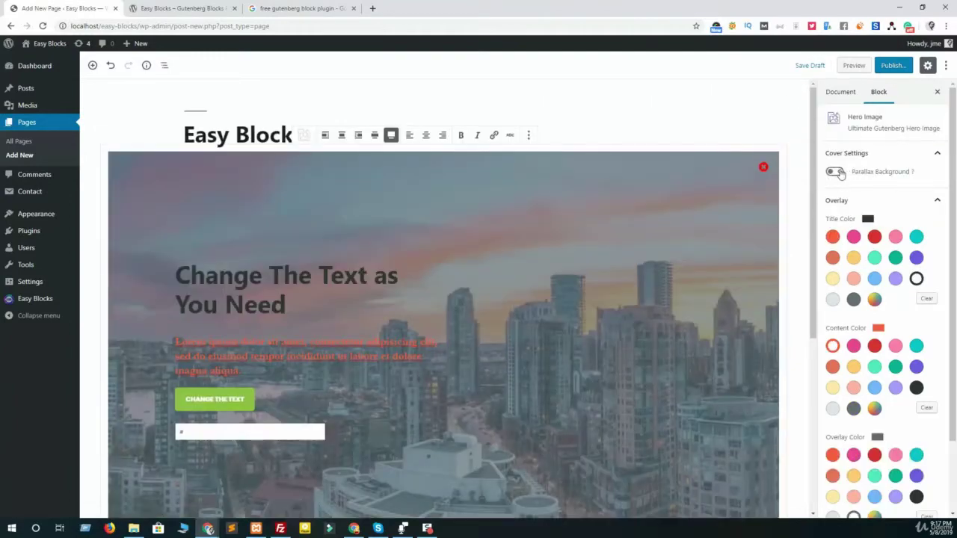
pyautogui.click(835, 172)
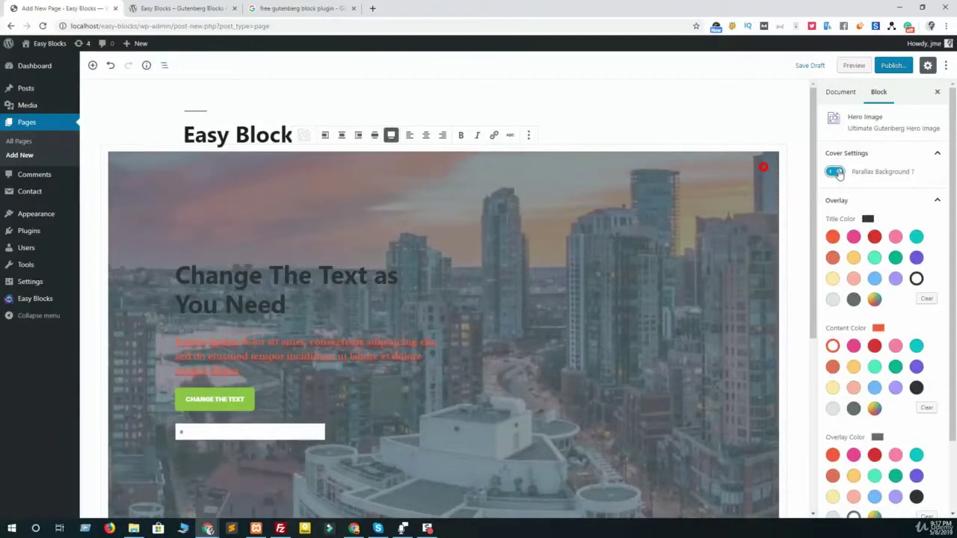
pyautogui.click(835, 172)
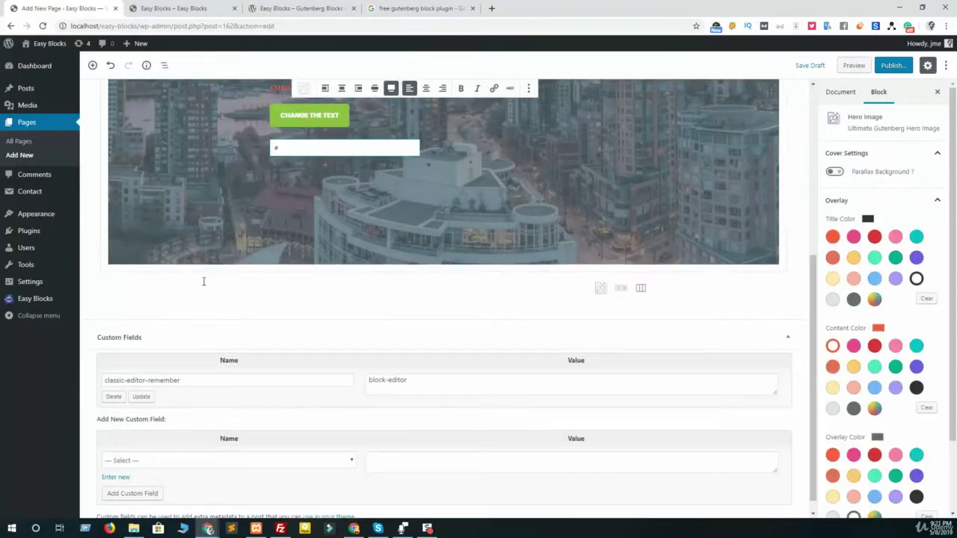
# Insert an Easy Blocks Row block below the Hero Image and give it the four-column style
pyautogui.click(166, 296)
pyautogui.click(160, 291)
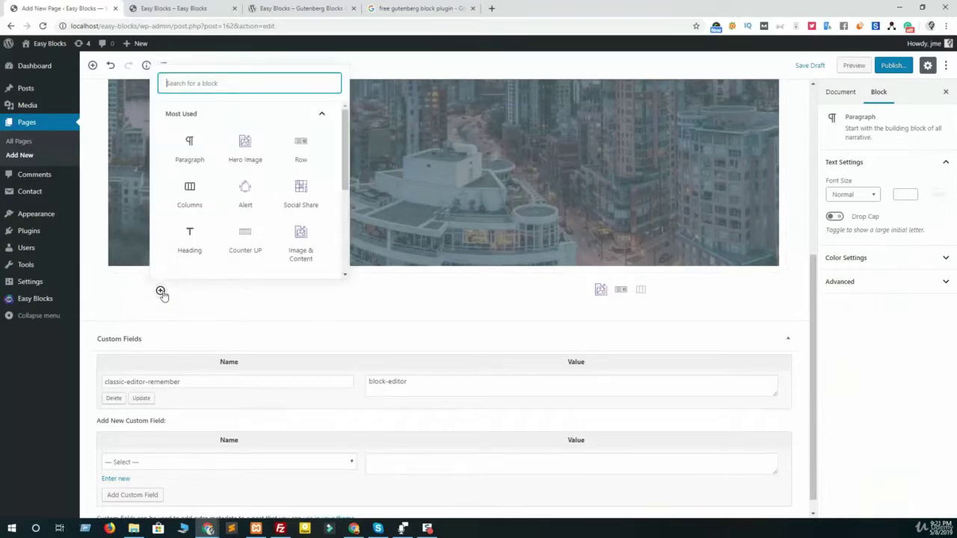
pyautogui.scroll(-5, 222, 227)
pyautogui.click(198, 259)
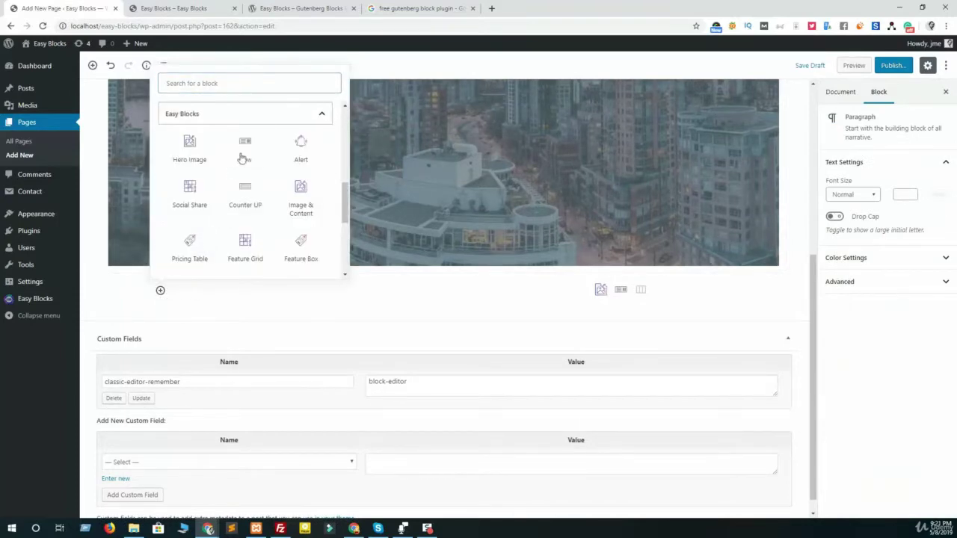
pyautogui.click(246, 149)
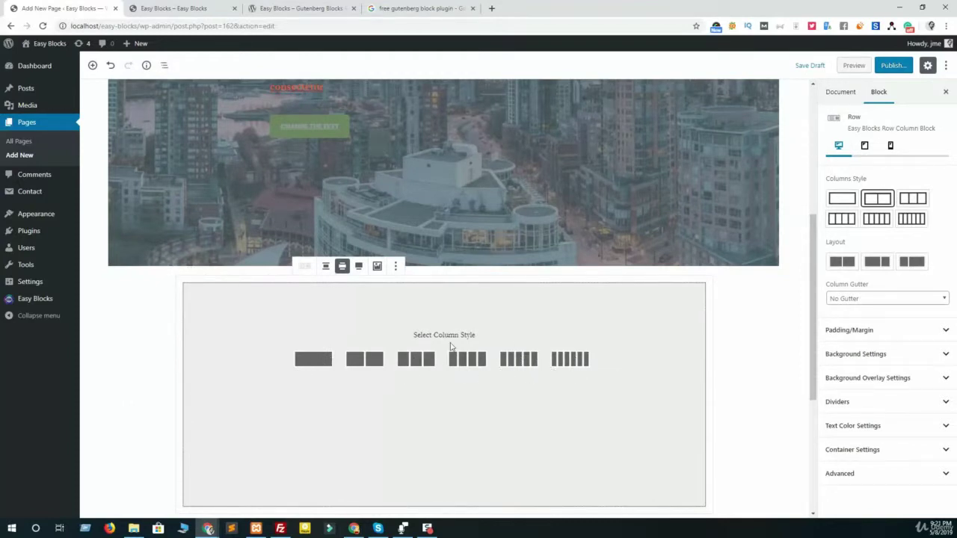
pyautogui.click(462, 361)
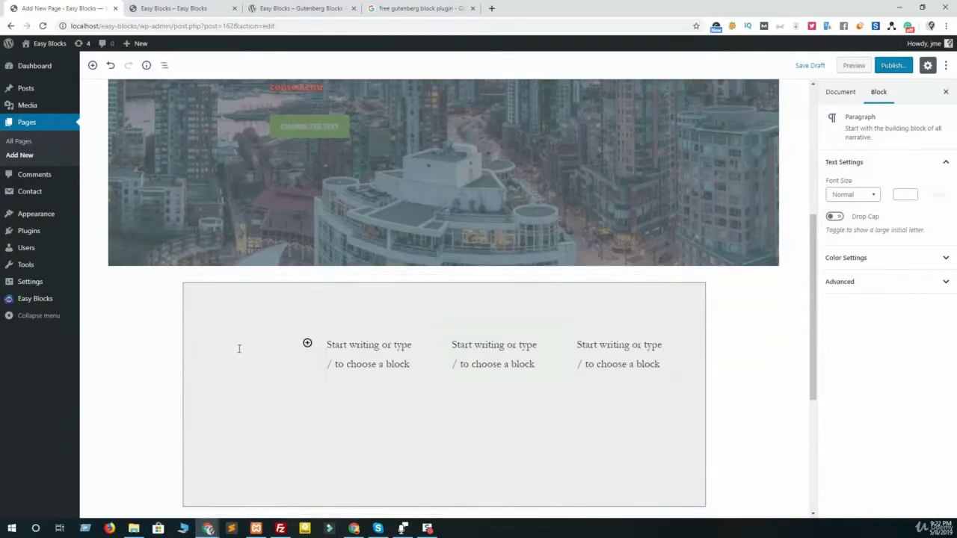
# Fill the four columns of the Row block with "Test 1", "test 2", "test 3" and "test 4"
pyautogui.write('Test 1')
pyautogui.click(350, 356)
pyautogui.click(350, 356)
pyautogui.write('tes')
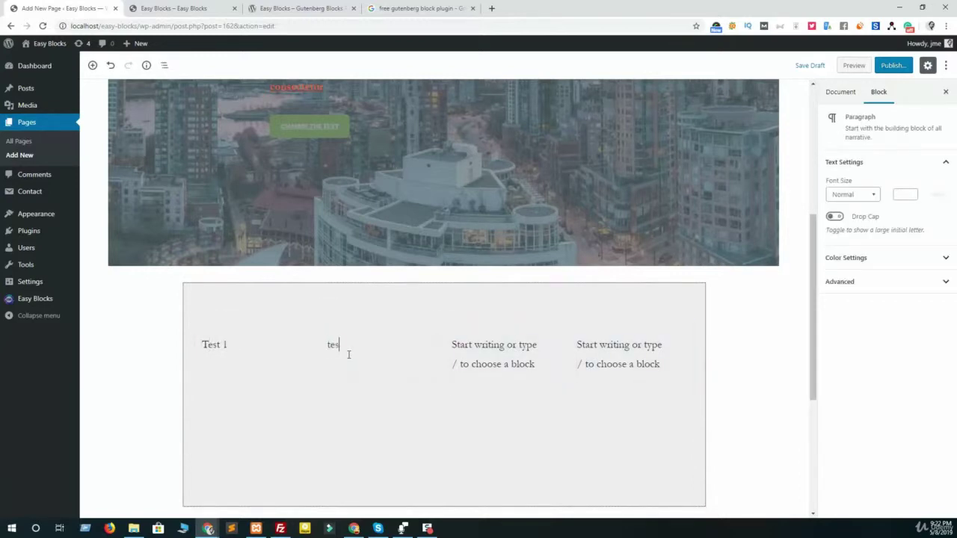
pyautogui.write('t 2')
pyautogui.click(483, 352)
pyautogui.write('test 3')
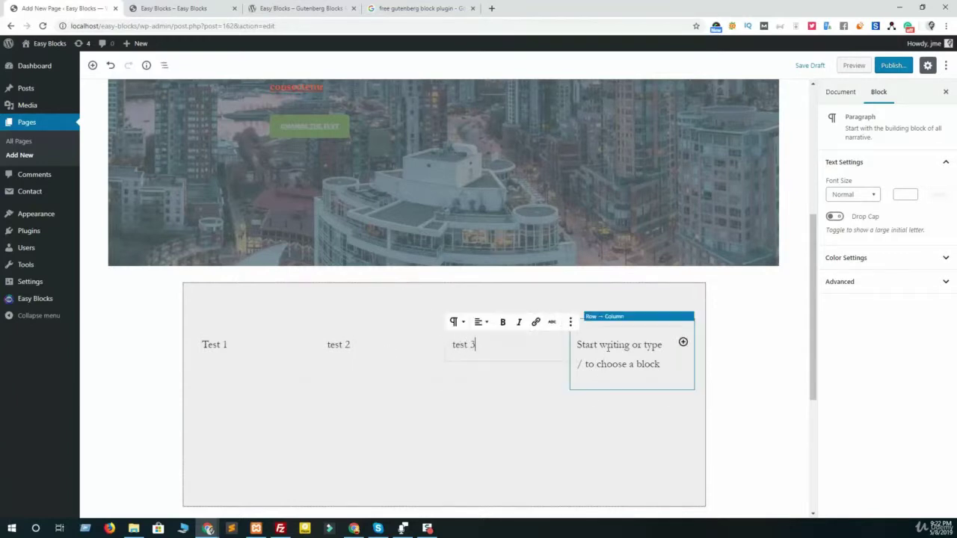
pyautogui.click(607, 347)
pyautogui.write('test')
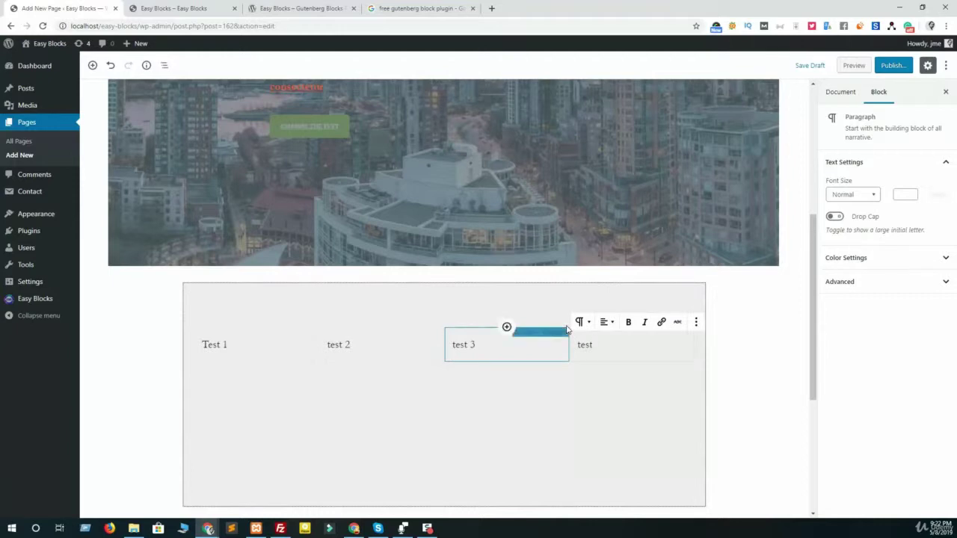
pyautogui.write(' 4')
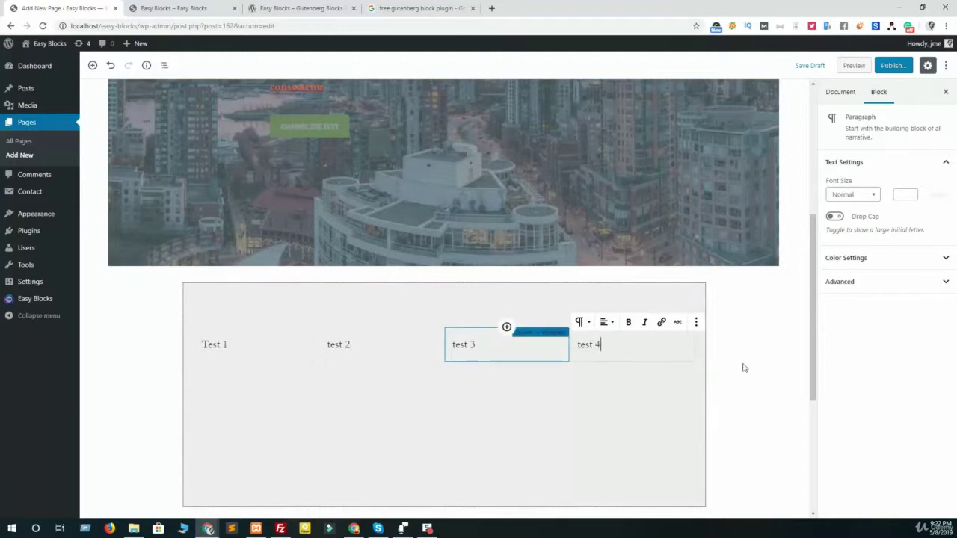
# Try several background colors on the whole Row block and settle on light purple
pyautogui.click(487, 287)
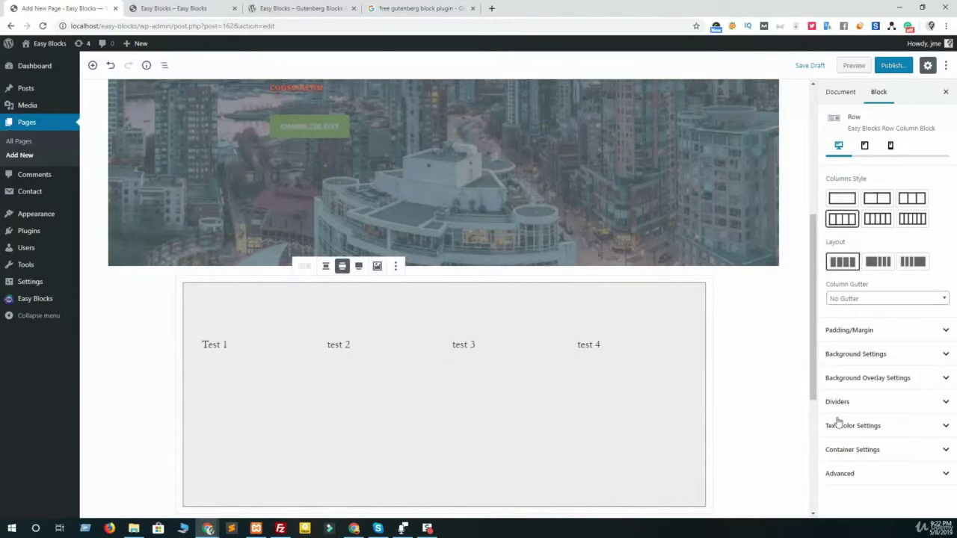
pyautogui.click(874, 330)
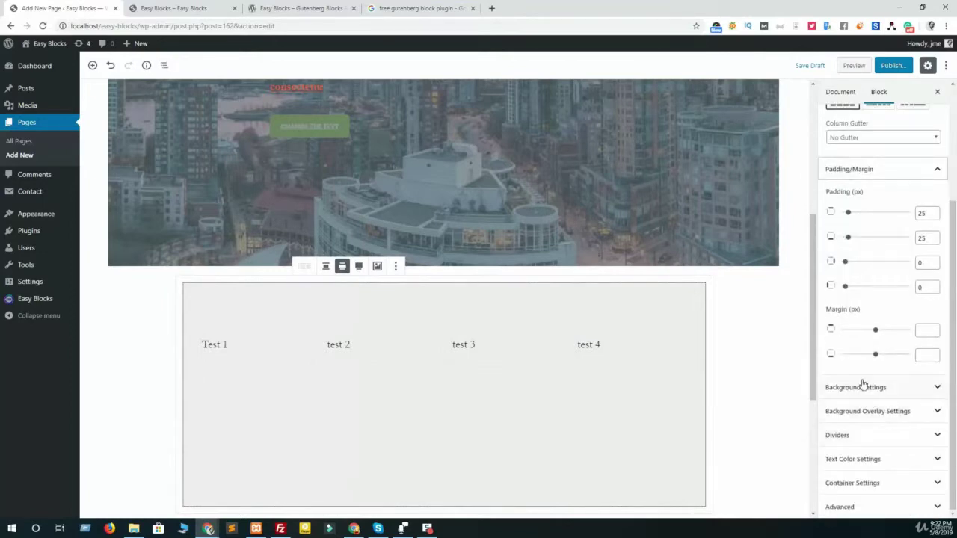
pyautogui.click(860, 385)
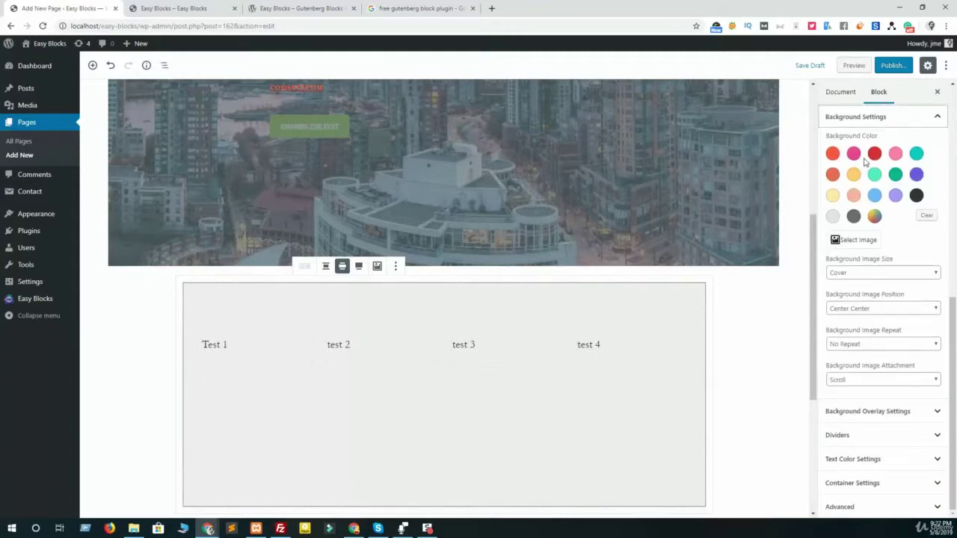
pyautogui.click(853, 155)
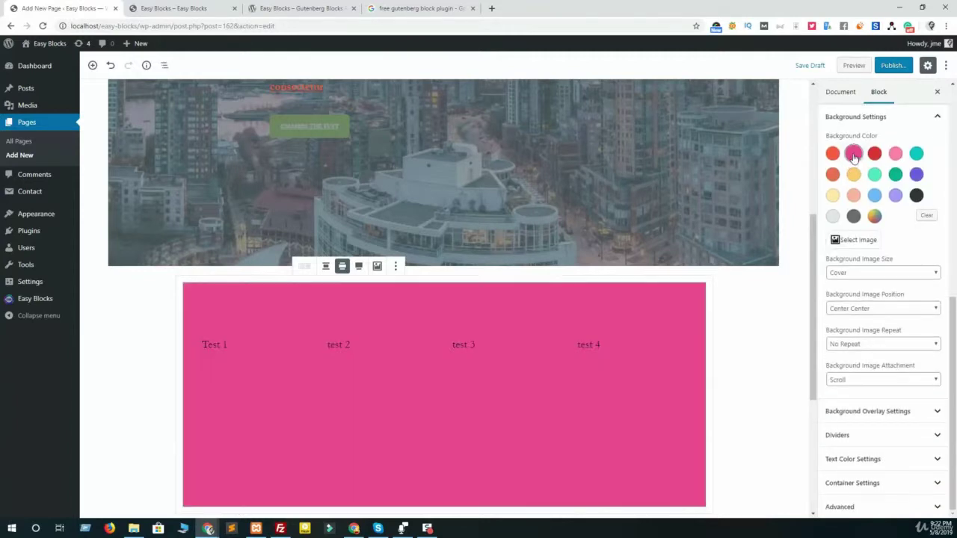
pyautogui.click(895, 174)
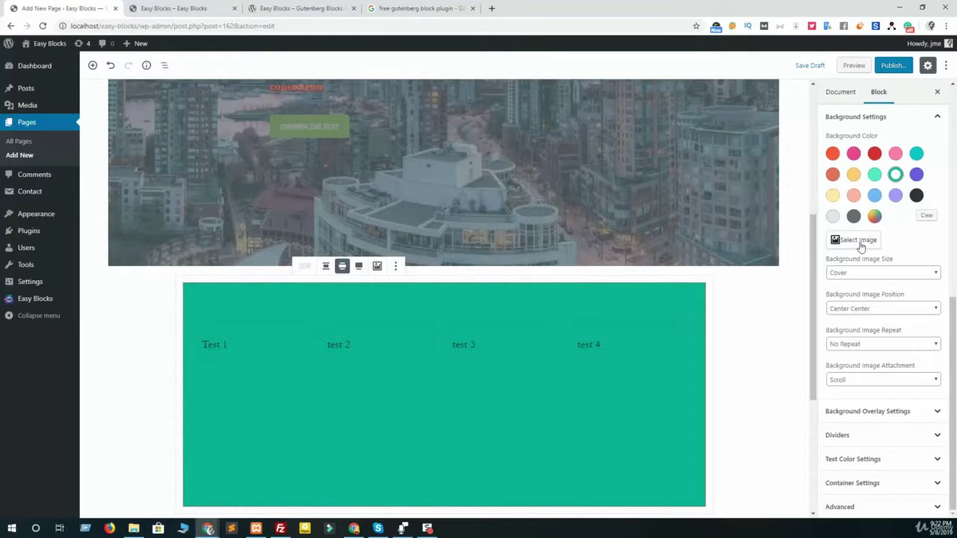
pyautogui.click(895, 196)
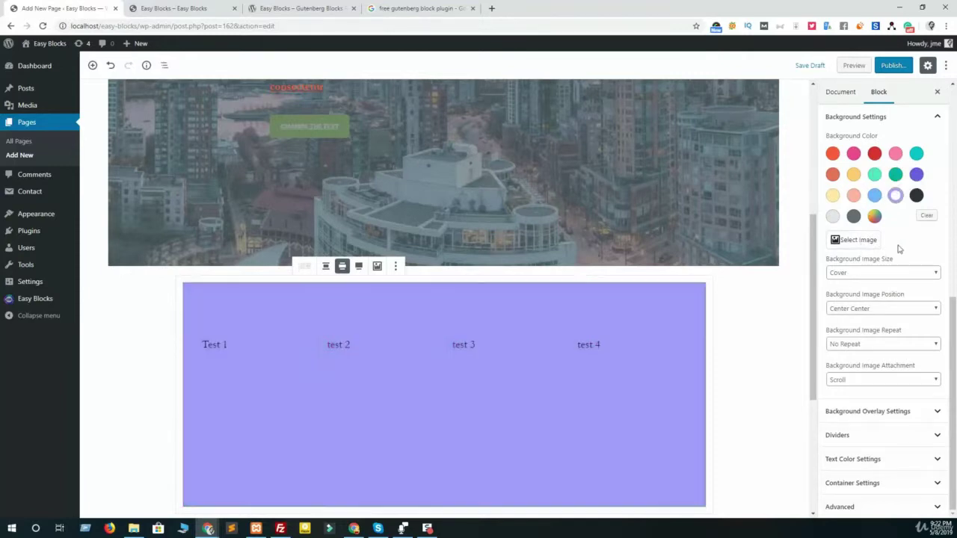
# Set the Row block's background overlay color to mint green
pyautogui.click(877, 412)
pyautogui.scroll(-5, 890, 381)
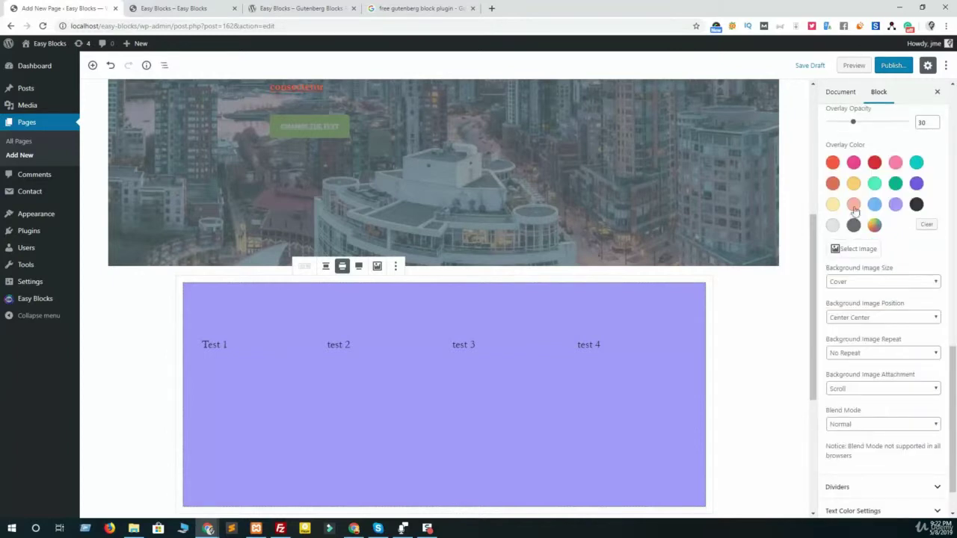
pyautogui.click(873, 185)
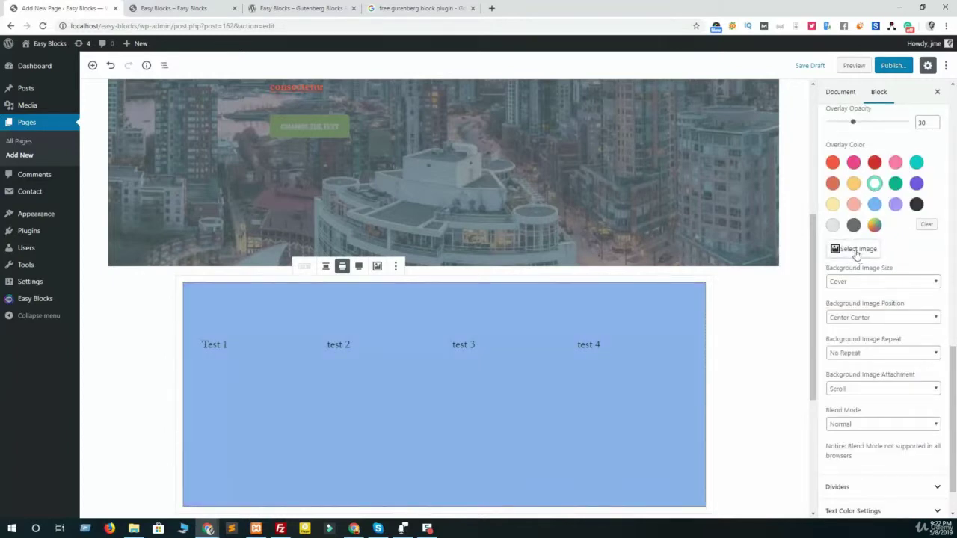
# Try peaked and arched shapes for the Row block's top divider and settle on the layered jagged mountain shape
pyautogui.scroll(-1, 856, 255)
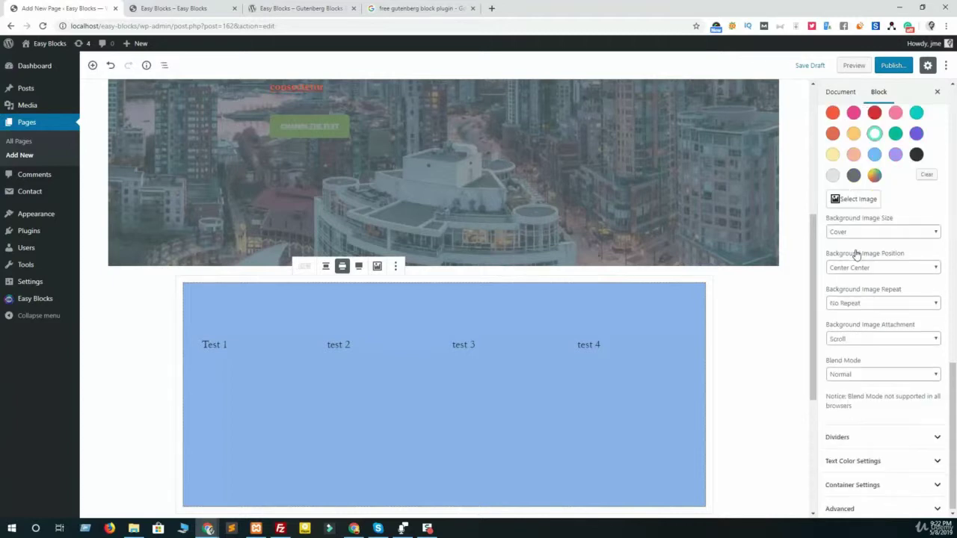
pyautogui.click(875, 434)
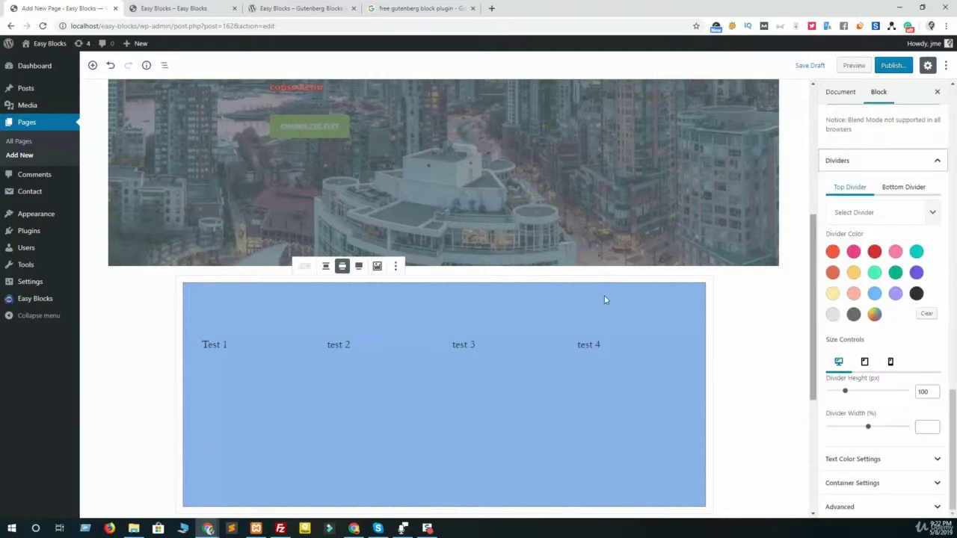
pyautogui.click(893, 219)
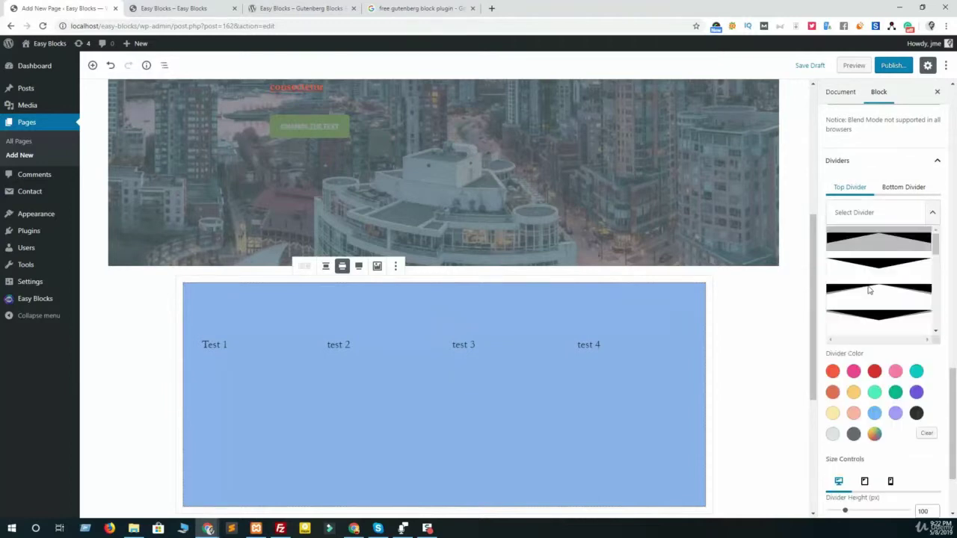
pyautogui.click(878, 239)
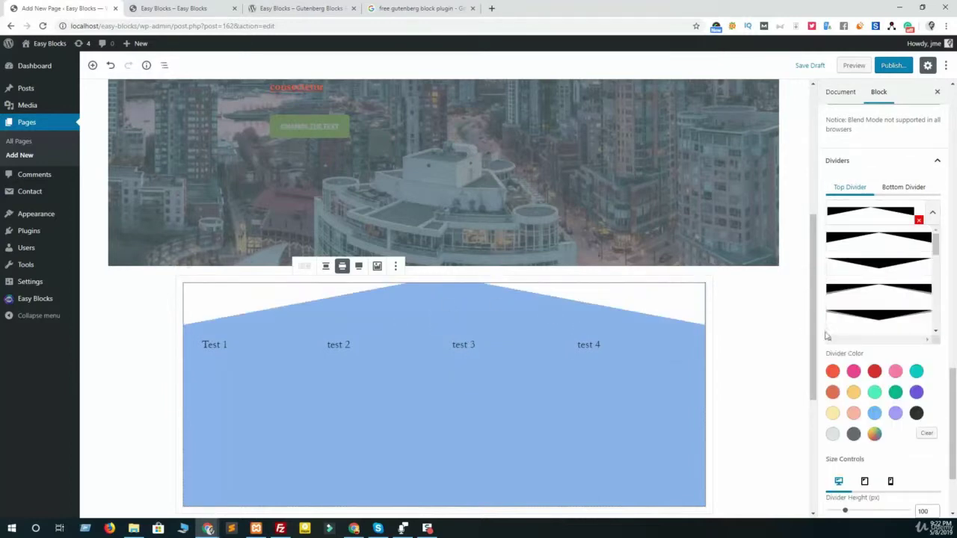
pyautogui.scroll(-3, 883, 269)
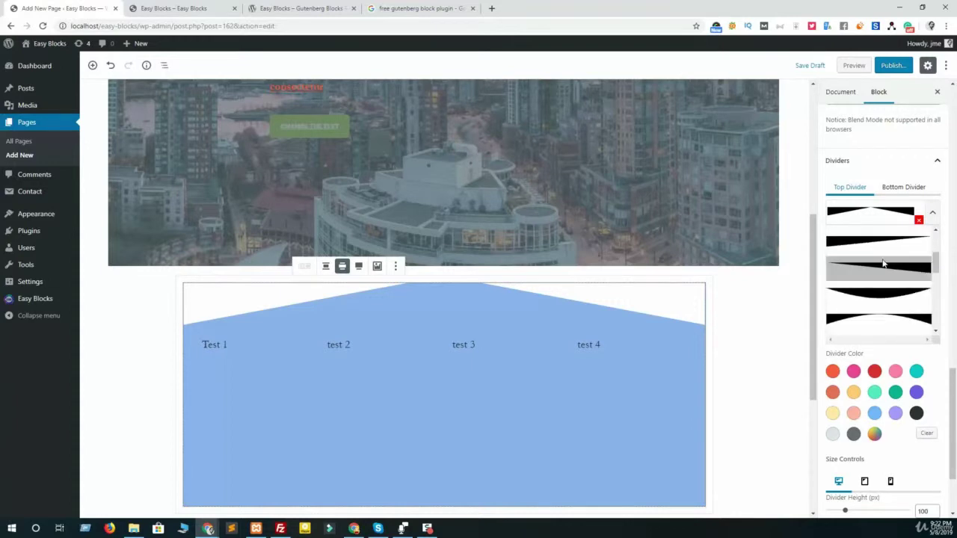
pyautogui.scroll(-2, 883, 265)
pyautogui.click(886, 275)
pyautogui.scroll(-2, 883, 283)
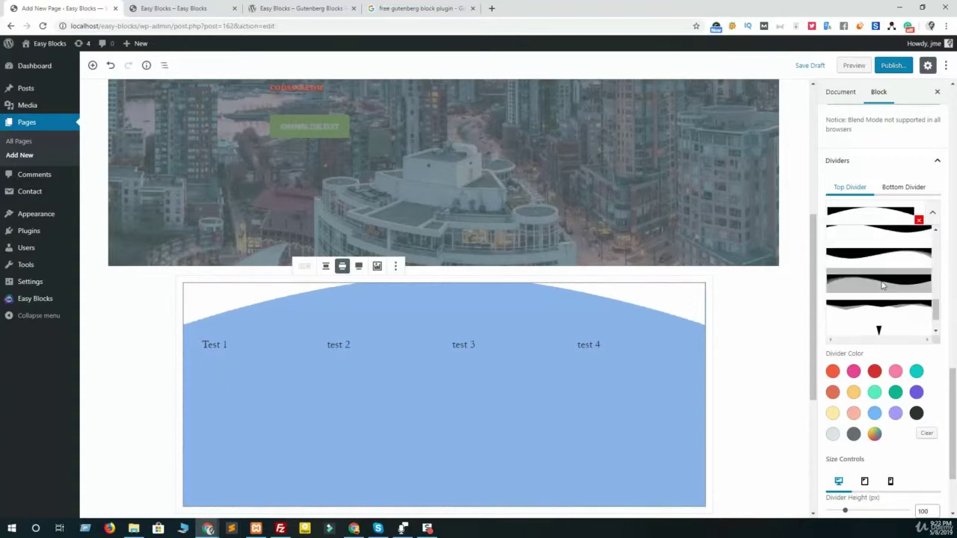
pyautogui.click(885, 305)
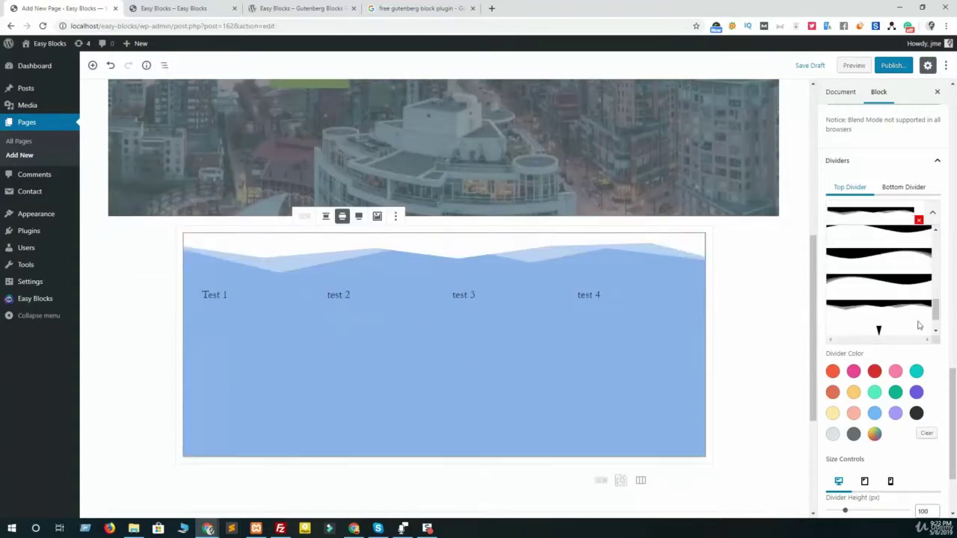
# Try several colors on the Row block's top divider, settle on light salmon, and set the divider height to 141 px
pyautogui.scroll(-5, 897, 322)
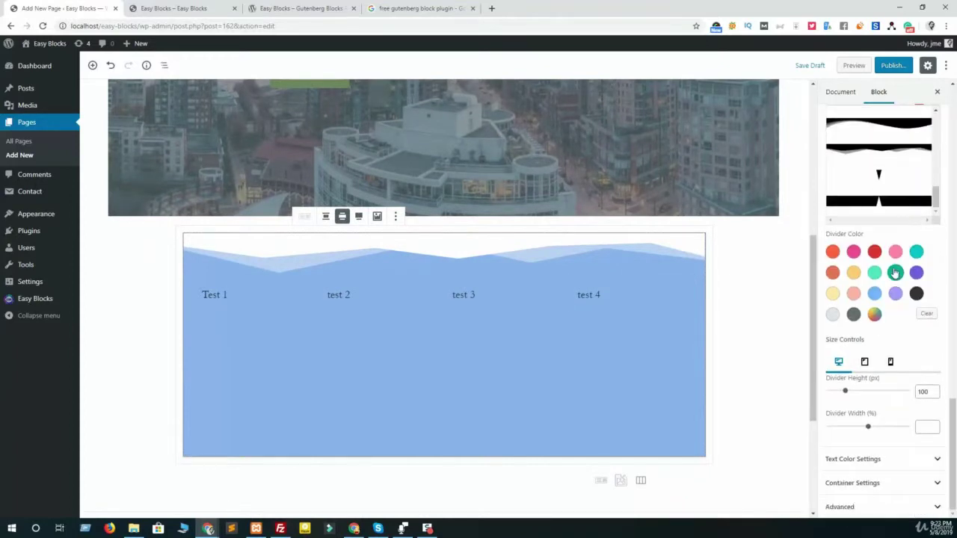
pyautogui.click(895, 272)
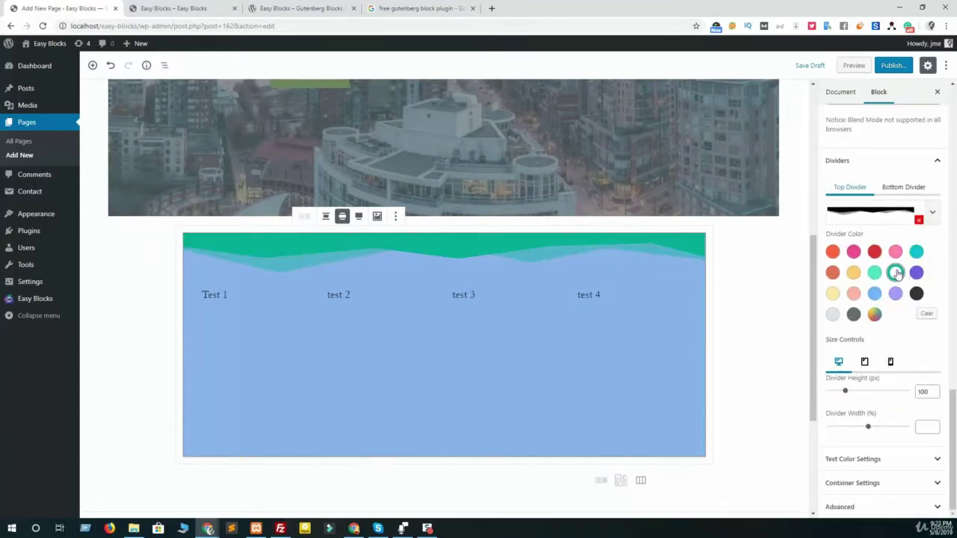
pyautogui.click(895, 251)
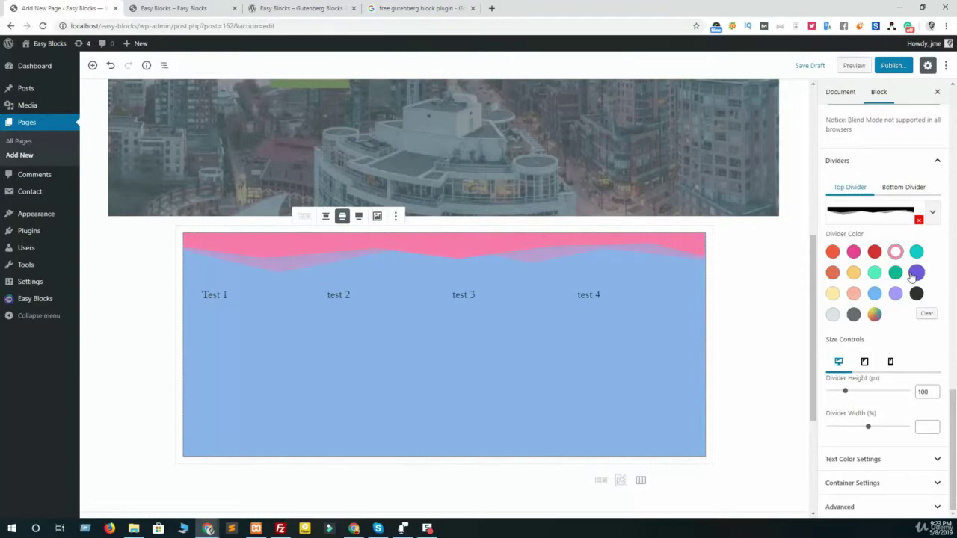
pyautogui.click(916, 272)
pyautogui.click(895, 293)
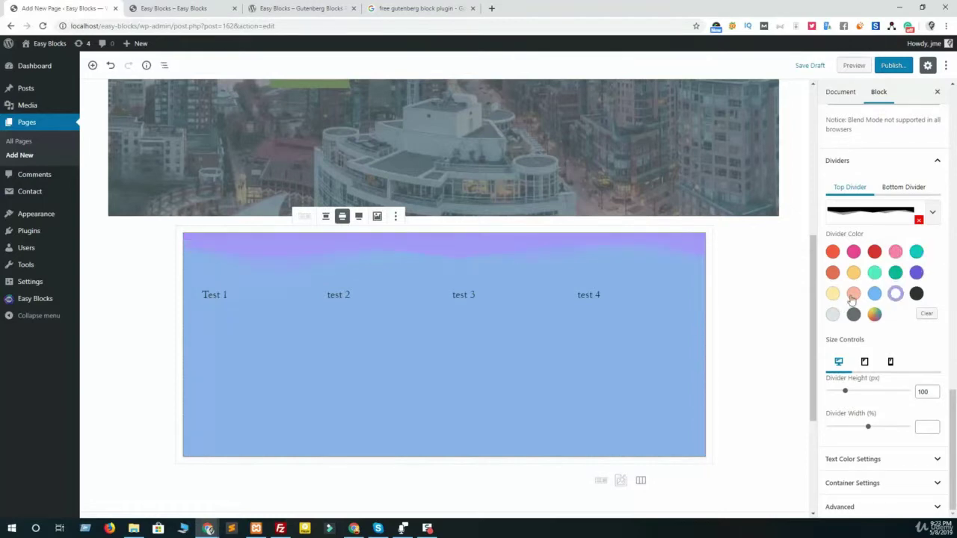
pyautogui.click(853, 293)
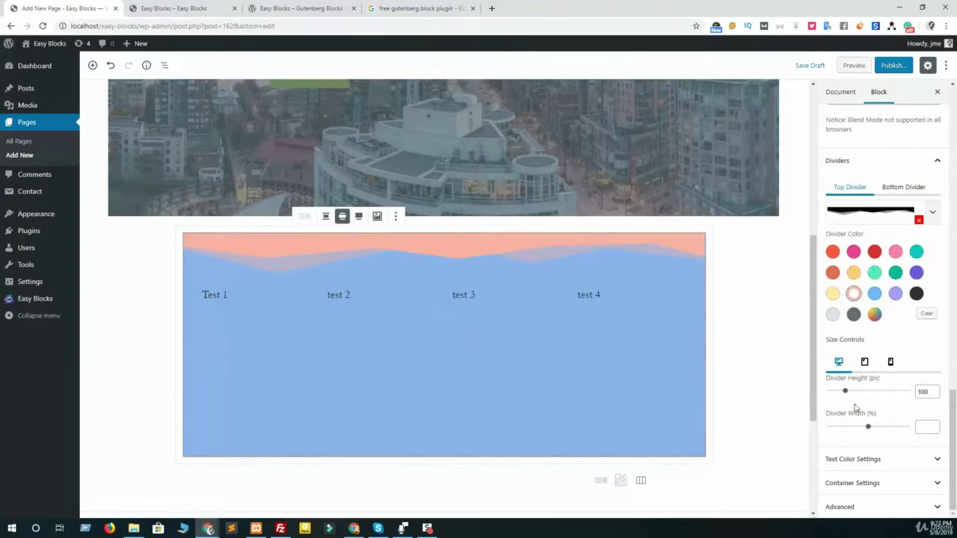
pyautogui.moveTo(848, 394); pyautogui.dragTo(852, 400)
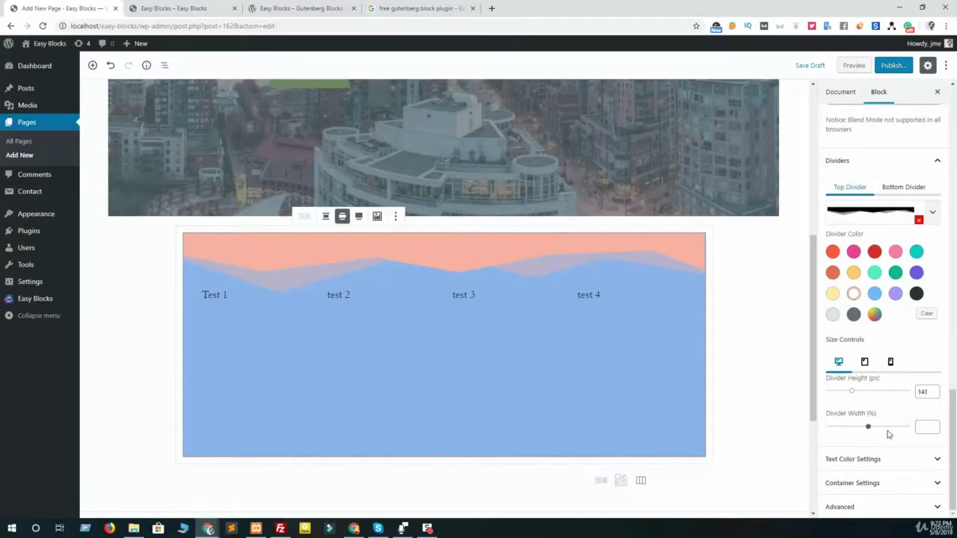
# Add a bottom divider with the layered wave shape to the Row block
pyautogui.scroll(3, 891, 285)
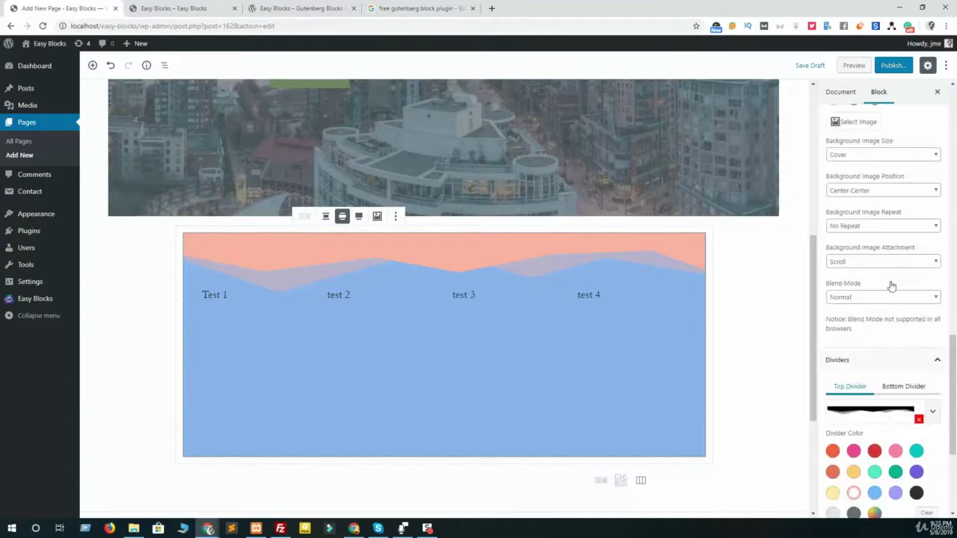
pyautogui.scroll(-2, 908, 338)
pyautogui.click(898, 238)
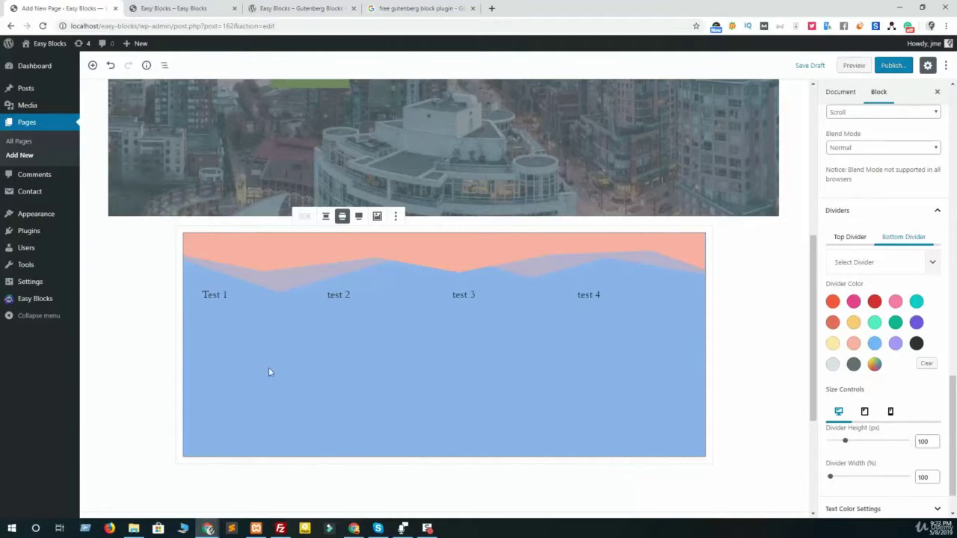
pyautogui.click(888, 260)
pyautogui.scroll(-5, 888, 321)
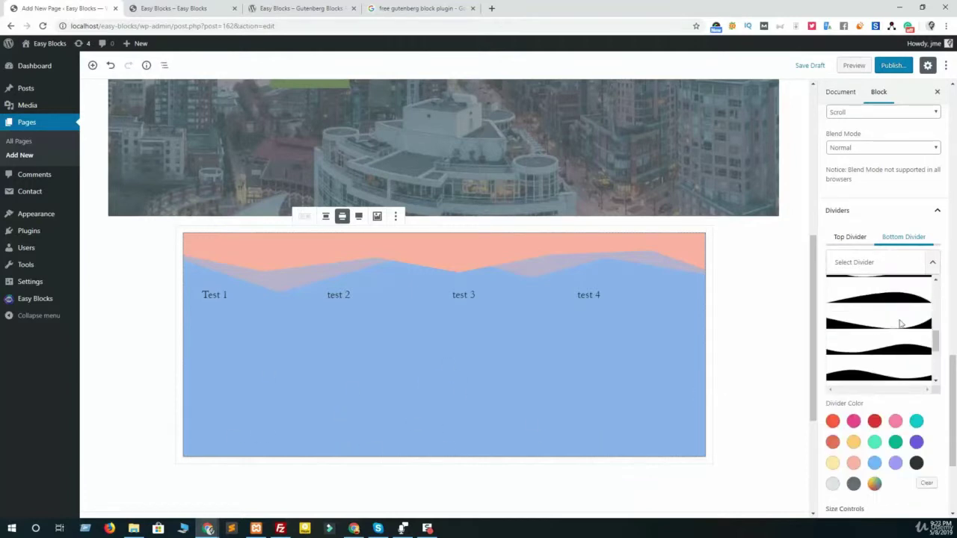
pyautogui.click(888, 315)
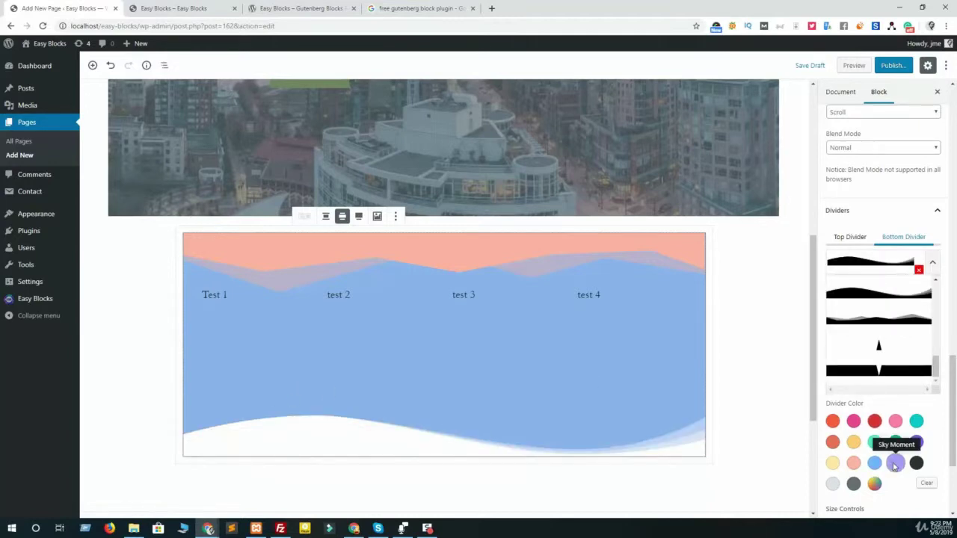
# Try blue, red and pink on the Row block's bottom divider and settle on mint green
pyautogui.click(894, 463)
pyautogui.click(874, 345)
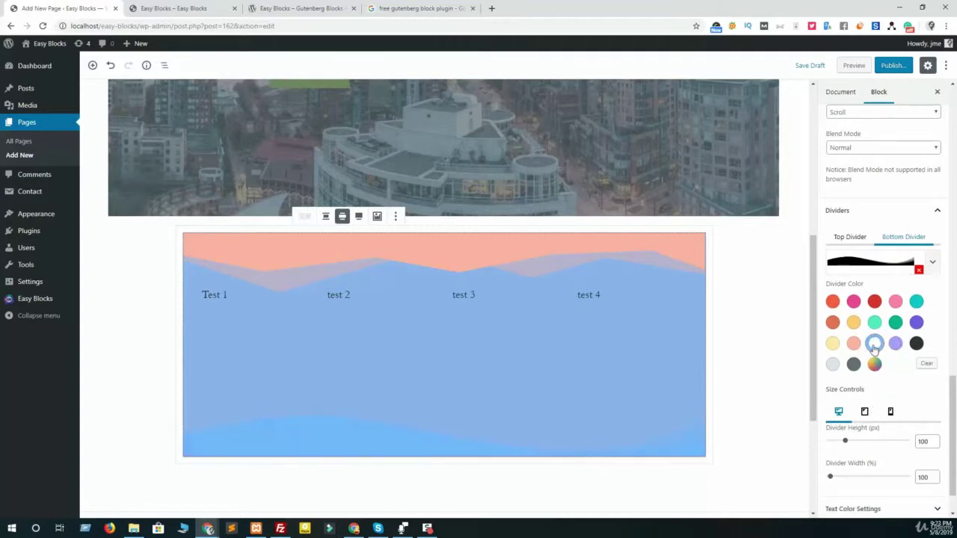
pyautogui.click(875, 322)
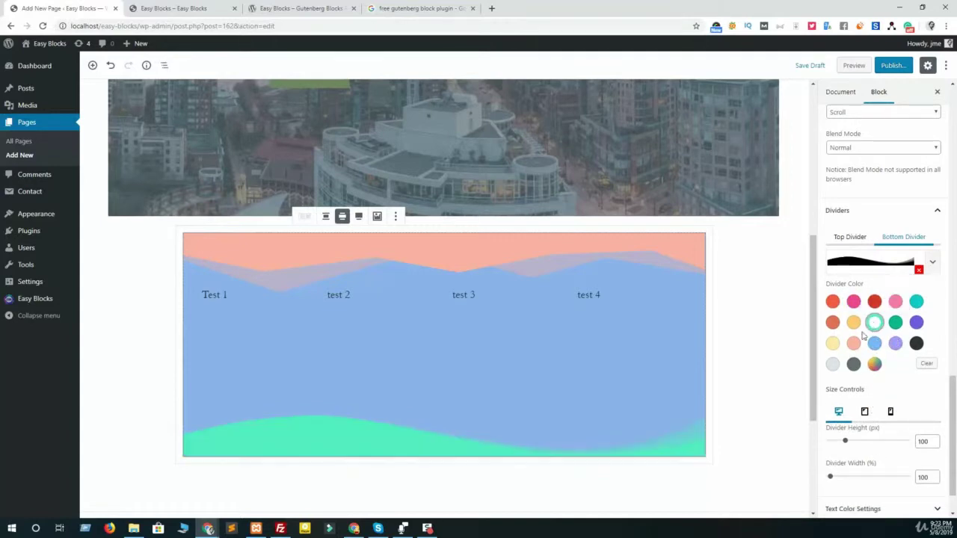
pyautogui.click(875, 302)
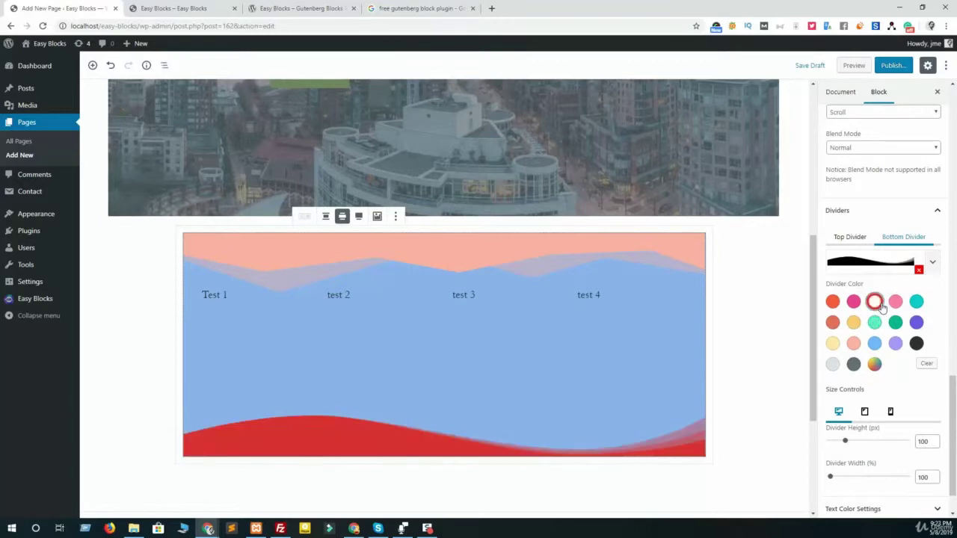
pyautogui.click(896, 302)
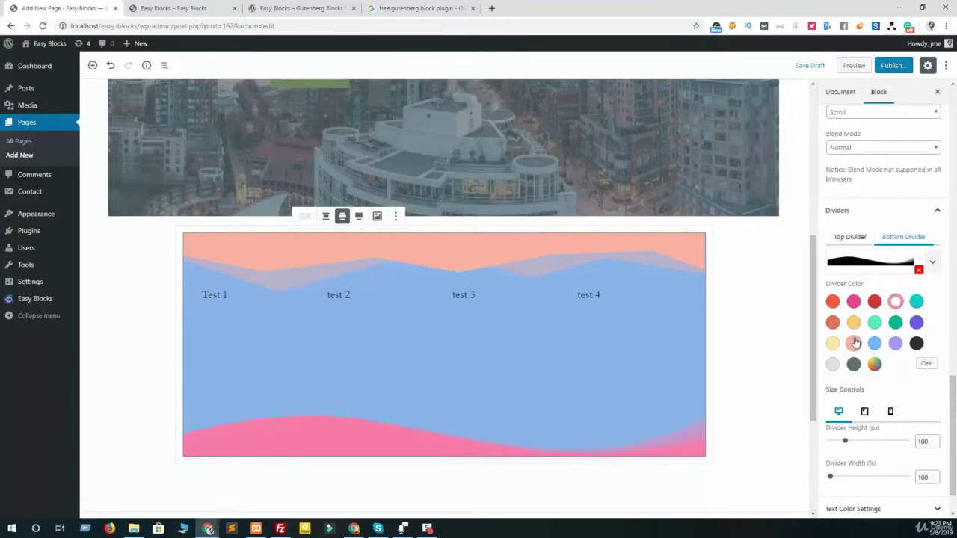
pyautogui.click(875, 322)
# Try orange-red as the Row block's text color and settle on near-black
pyautogui.scroll(-1, 873, 402)
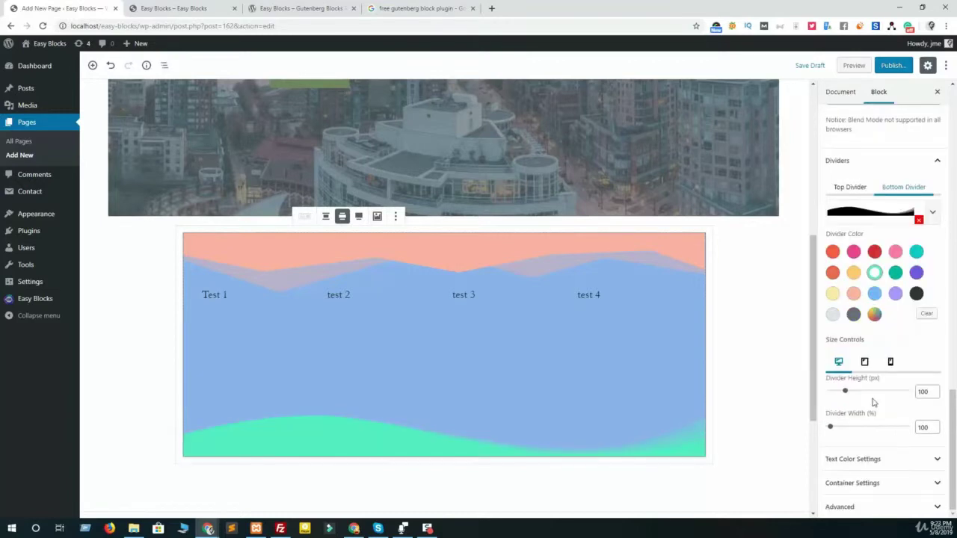
pyautogui.click(870, 461)
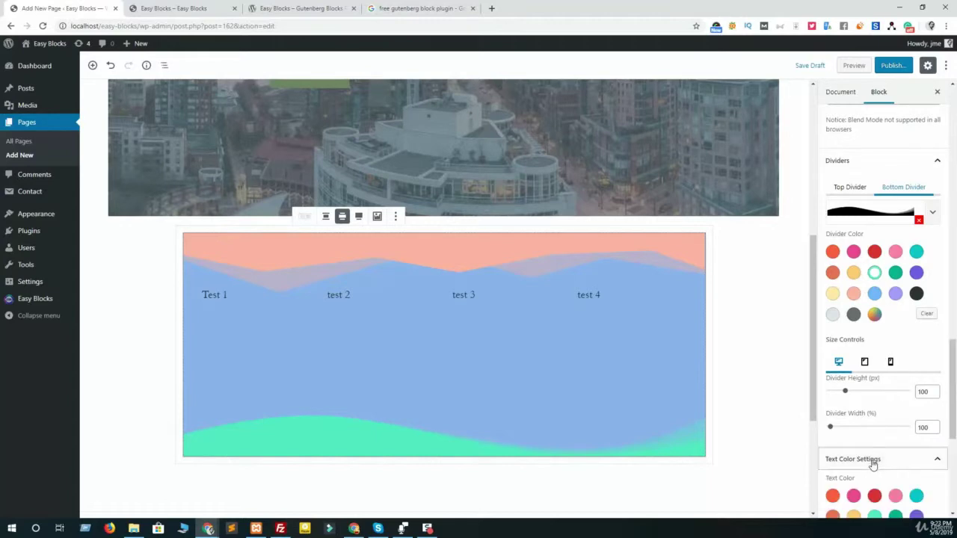
pyautogui.scroll(-3, 876, 459)
pyautogui.scroll(-1, 880, 457)
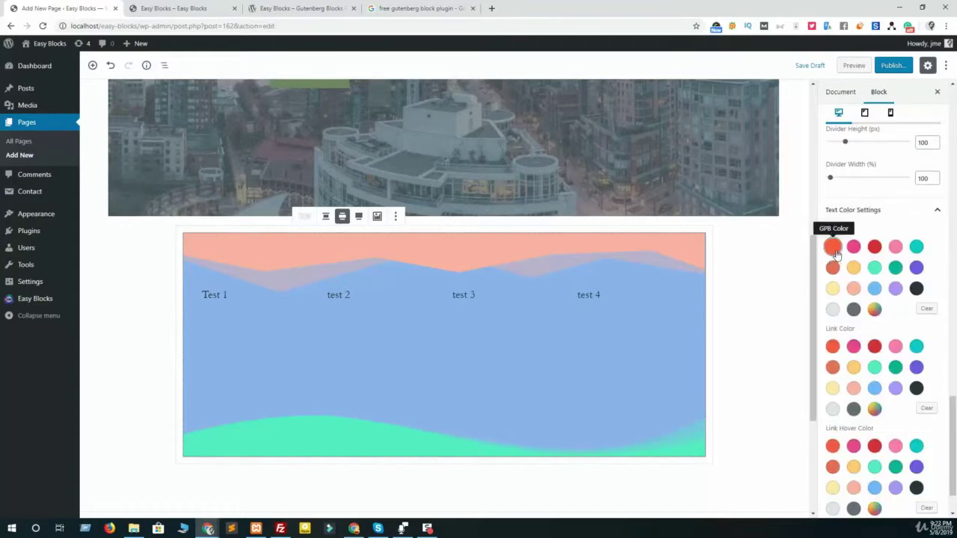
pyautogui.click(832, 247)
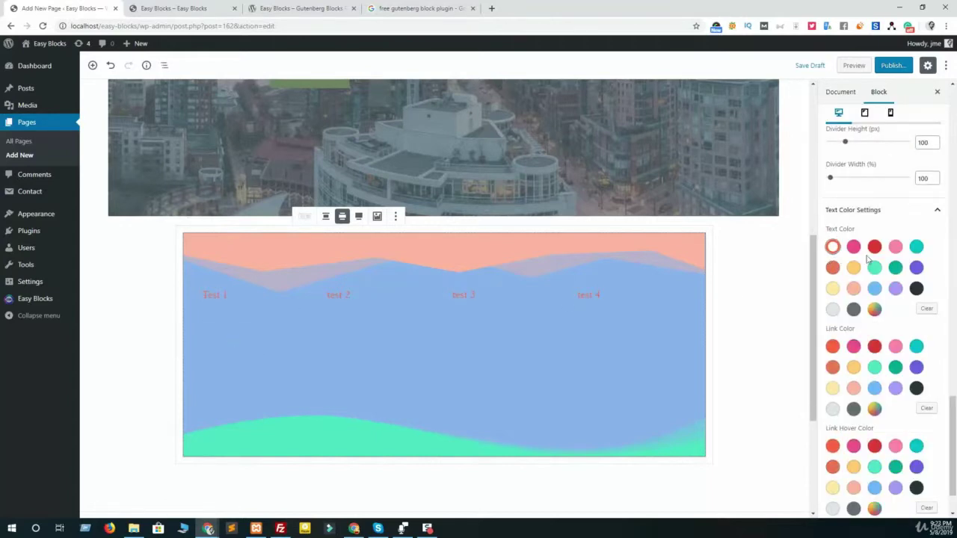
pyautogui.click(917, 289)
pyautogui.click(917, 289)
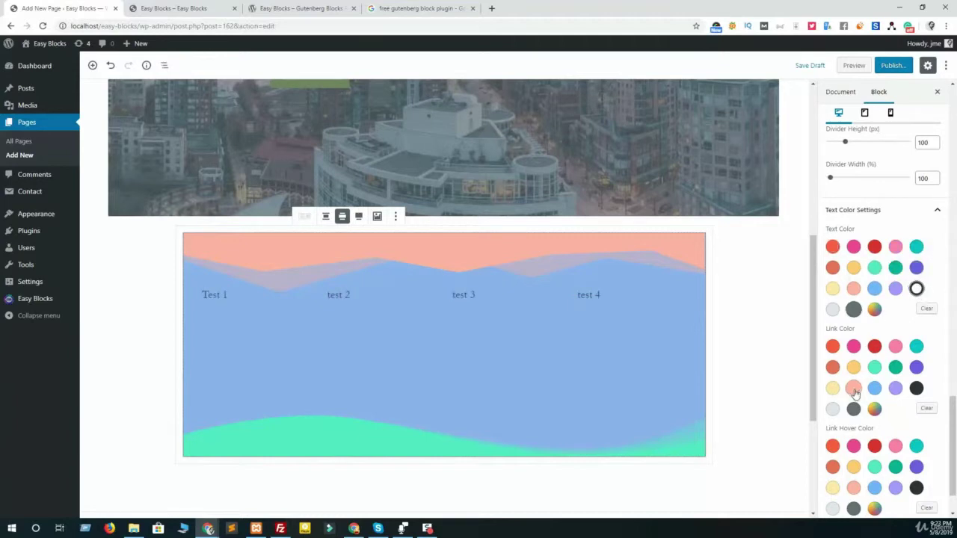
# Examine the Row block's link color settings and the available HTML tags for its container
pyautogui.scroll(-1, 901, 342)
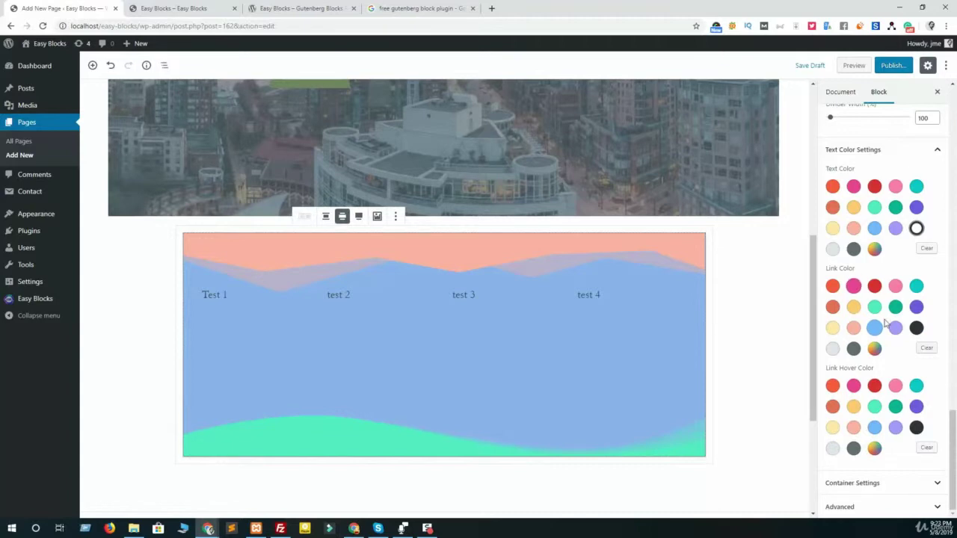
pyautogui.click(894, 482)
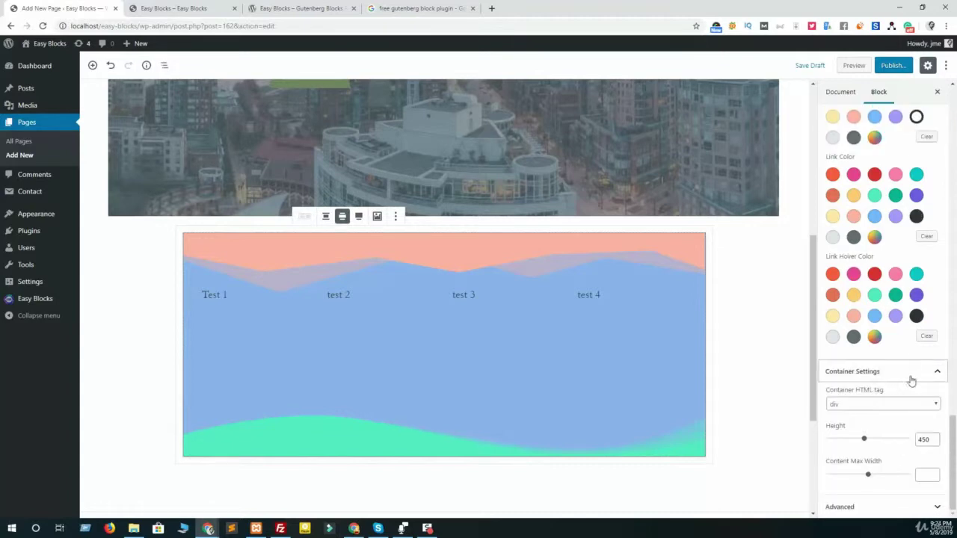
pyautogui.click(877, 408)
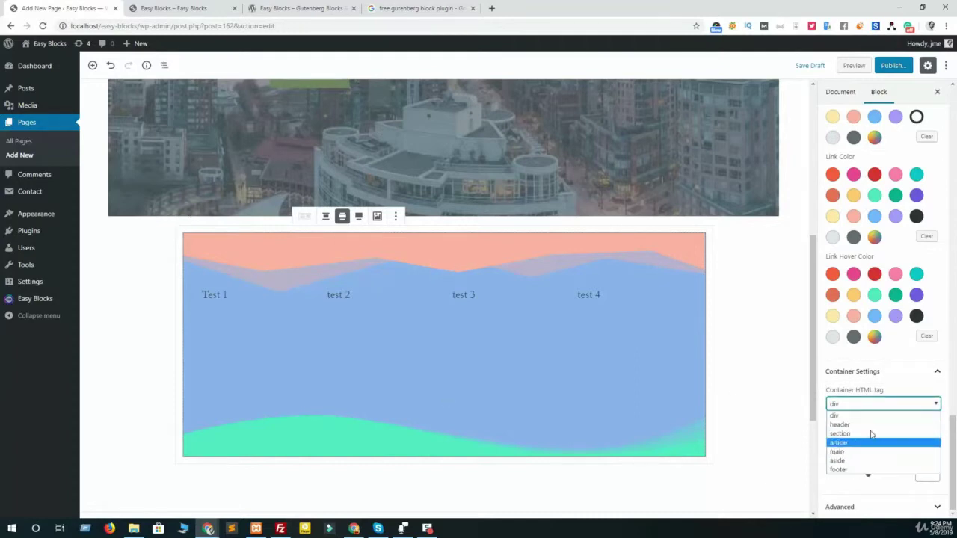
pyautogui.click(865, 405)
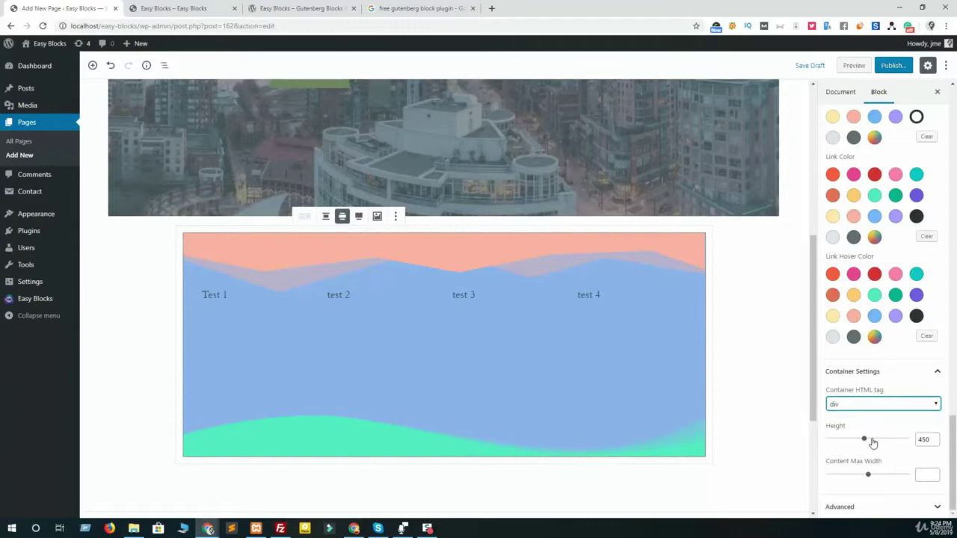
# Review the Row block's column and padding settings, and preview the page before returning to the editor
pyautogui.scroll(-2, 802, 439)
pyautogui.scroll(10, 876, 293)
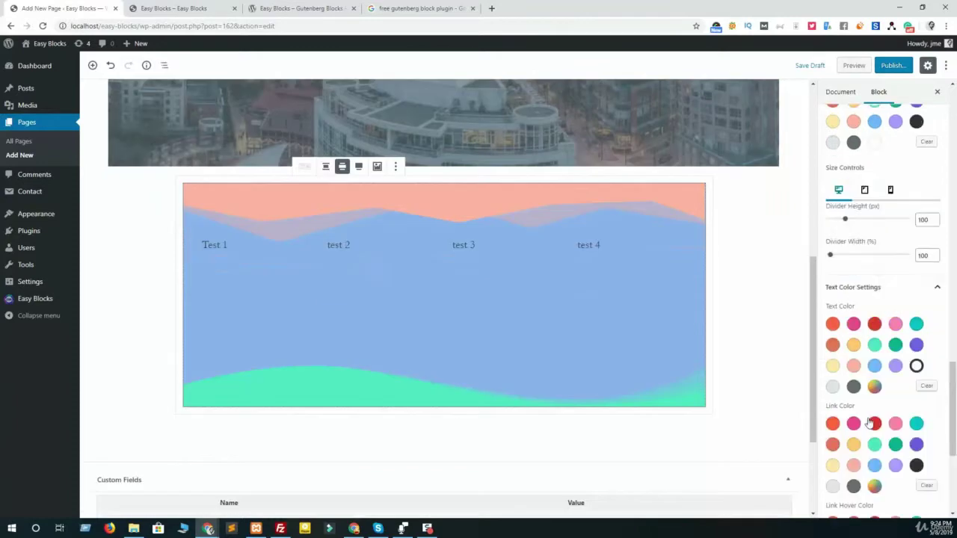
pyautogui.scroll(6, 876, 293)
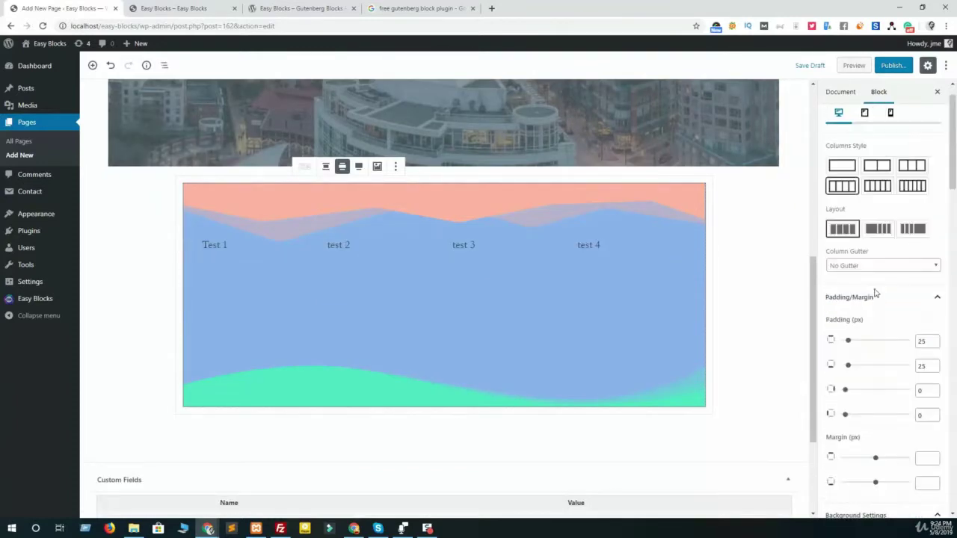
pyautogui.scroll(-2, 876, 342)
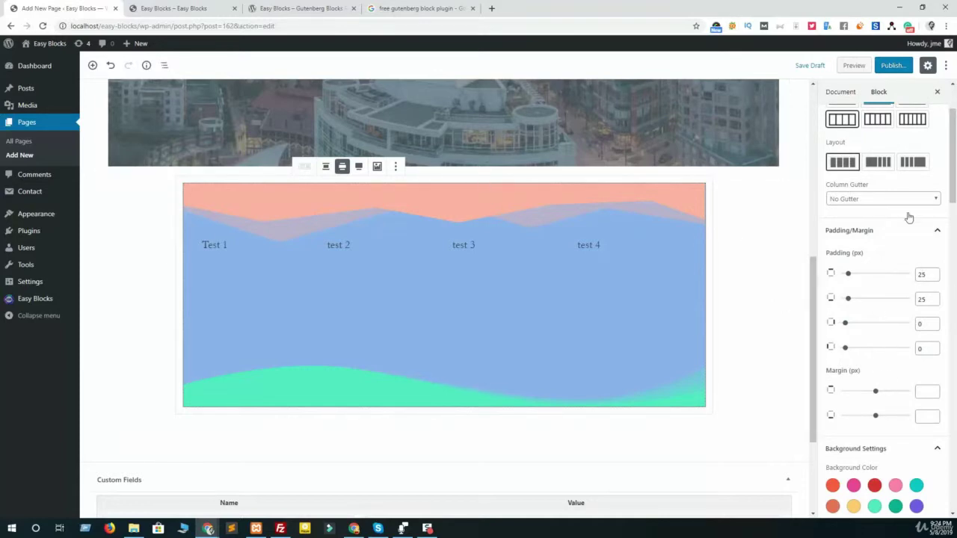
pyautogui.click(854, 66)
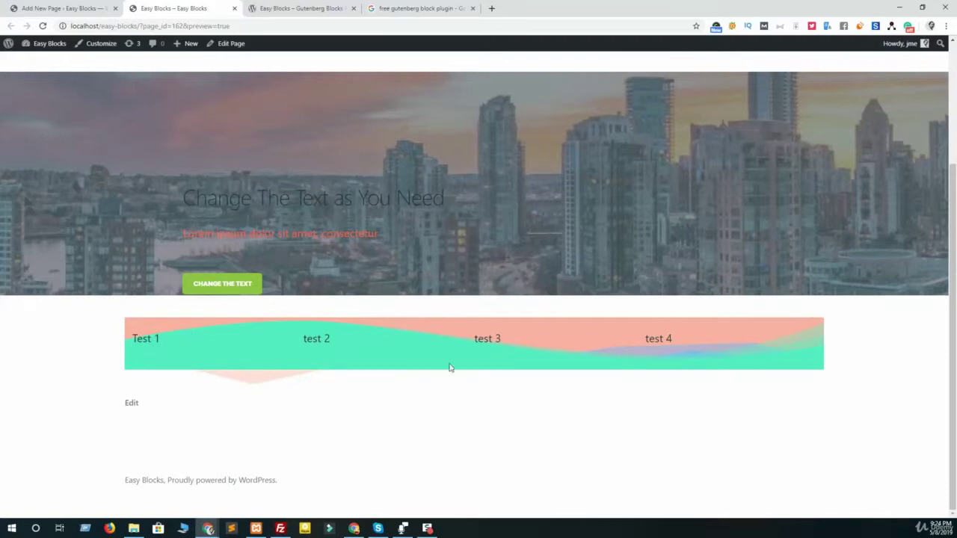
pyautogui.click(86, 6)
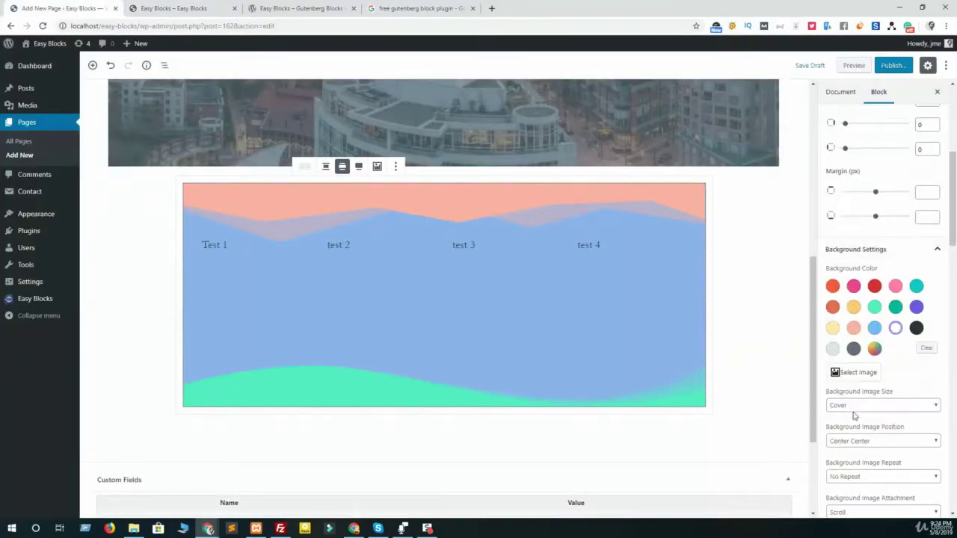
# Set the Row block's container height to 513, preview the page, and return to the editor
pyautogui.scroll(-12, 856, 426)
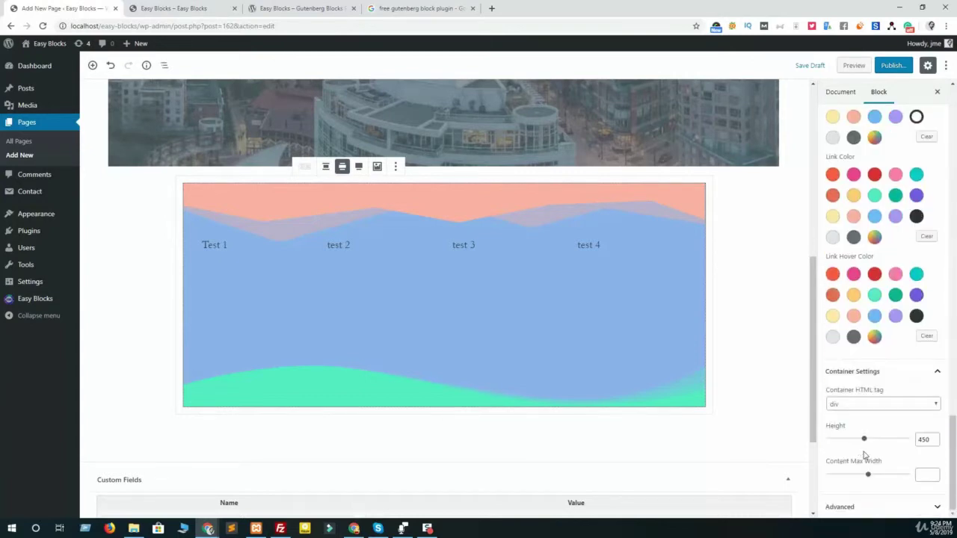
pyautogui.moveTo(865, 440); pyautogui.dragTo(867, 442)
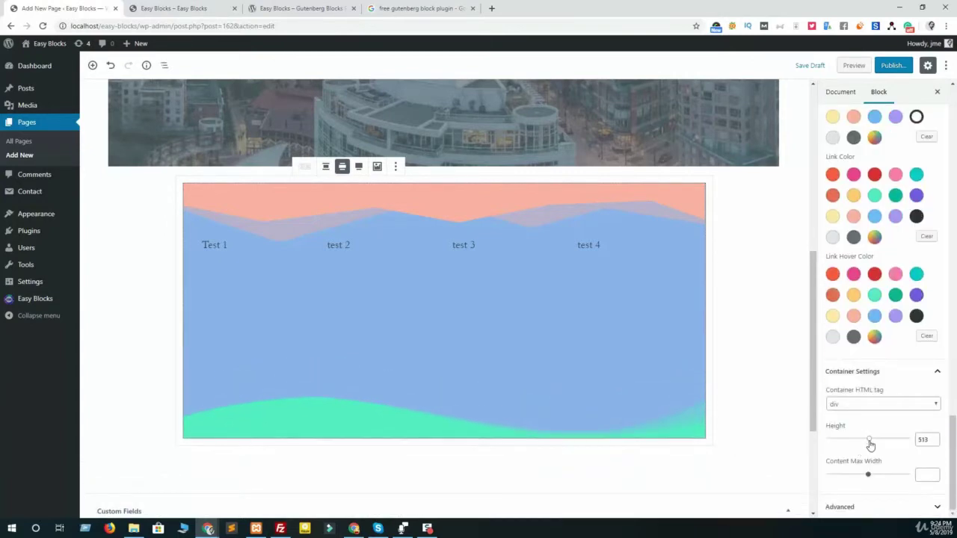
pyautogui.click(853, 65)
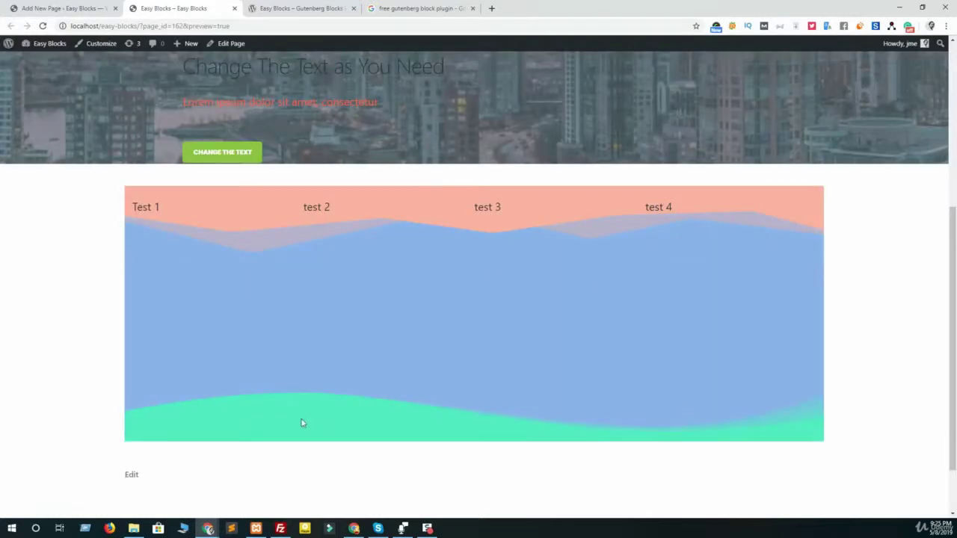
pyautogui.click(41, 6)
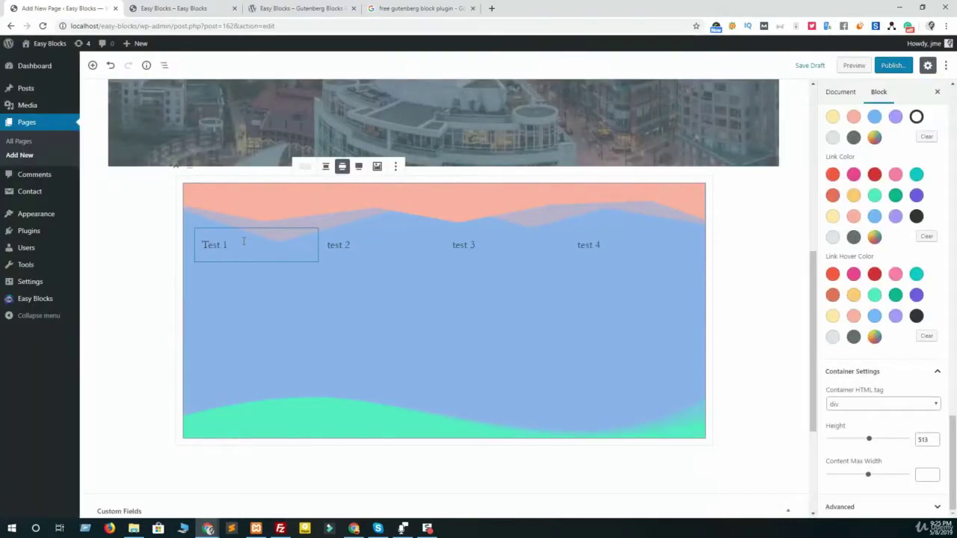
# Insert an Easy Blocks Alert block below the "Test 1" text in the Row's first column
pyautogui.click(280, 240)
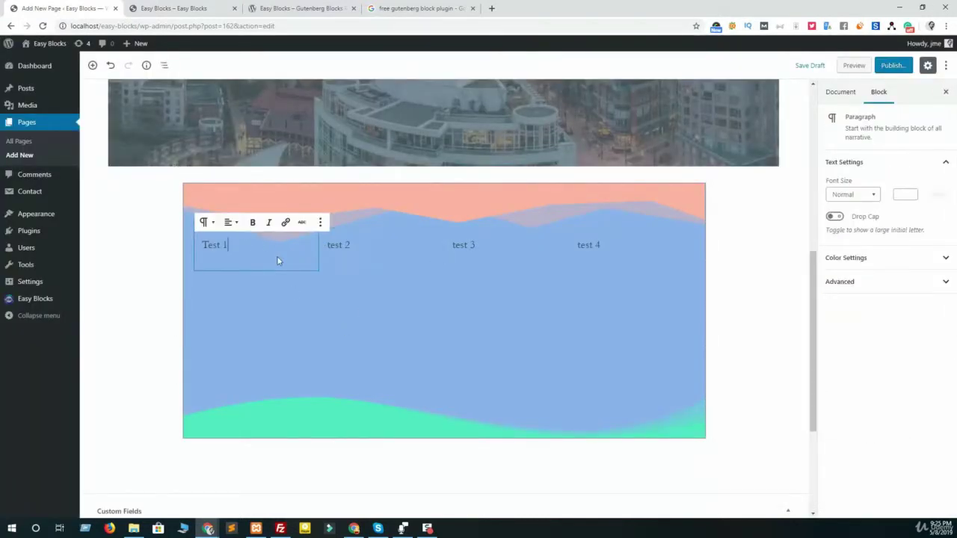
pyautogui.press('Return')
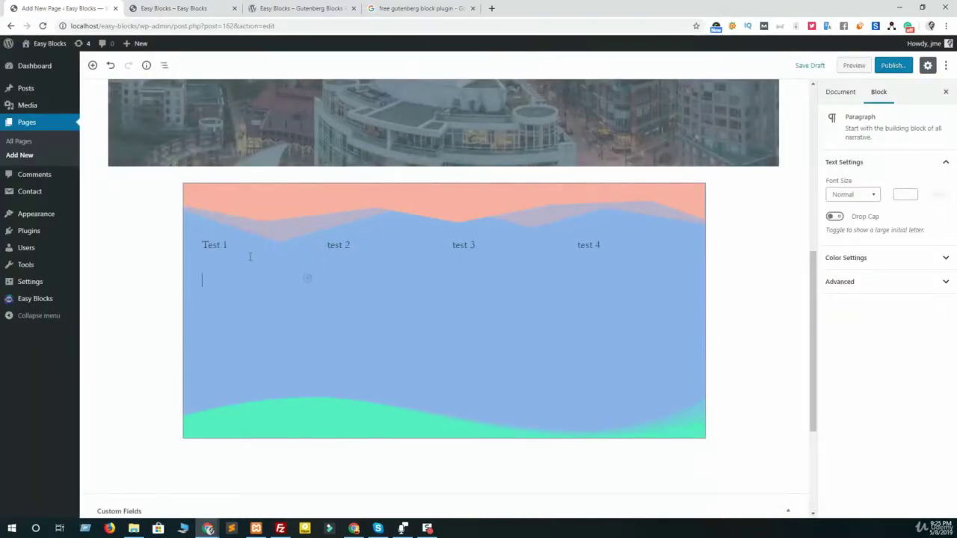
pyautogui.click(307, 279)
pyautogui.scroll(-3, 421, 173)
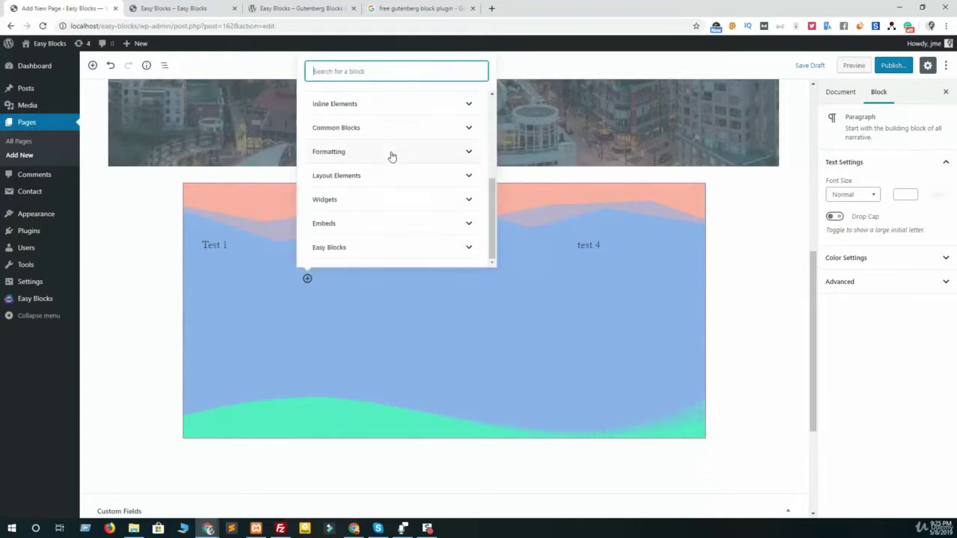
pyautogui.click(362, 252)
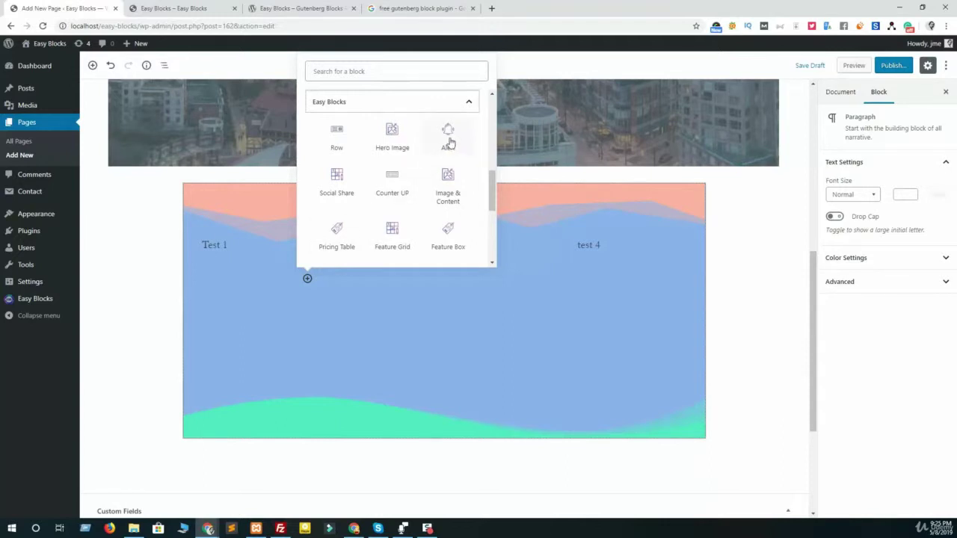
pyautogui.click(449, 138)
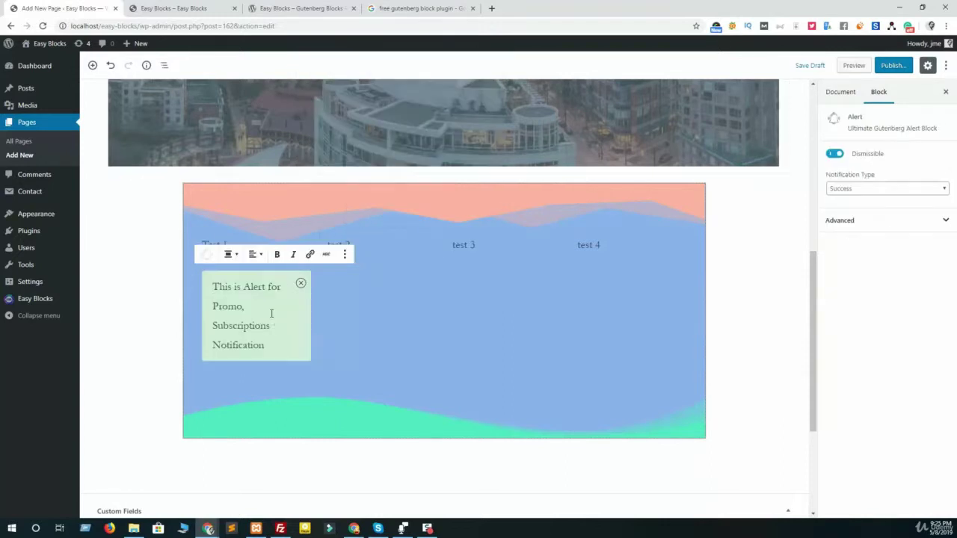
# Insert an Easy Blocks Counter UP block below the "test 2" text in the Row's second column
pyautogui.click(395, 268)
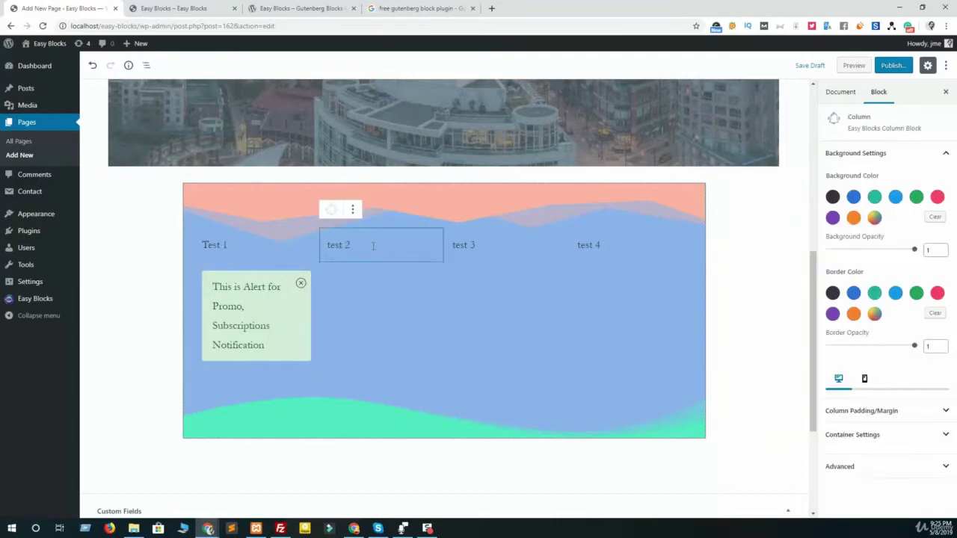
pyautogui.click(381, 253)
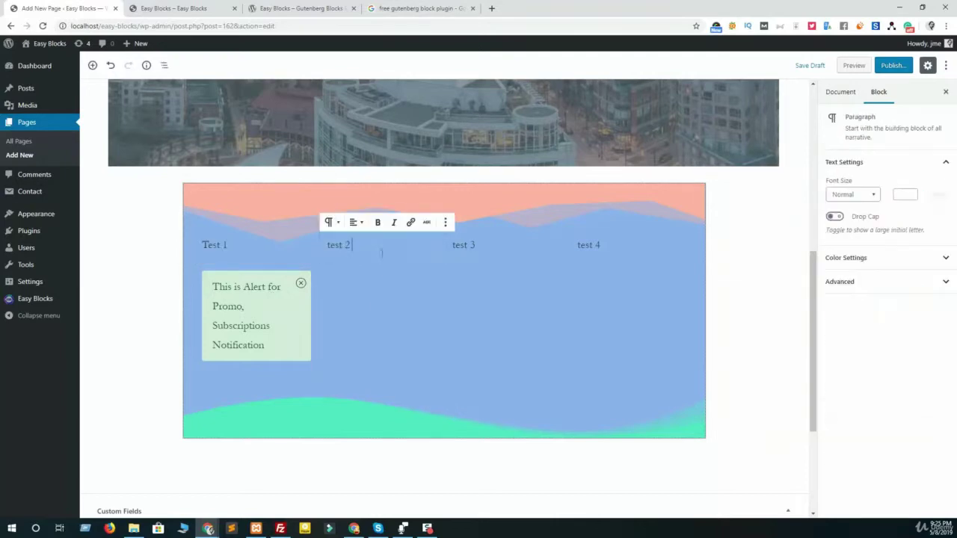
pyautogui.click(432, 278)
pyautogui.scroll(-5, 462, 224)
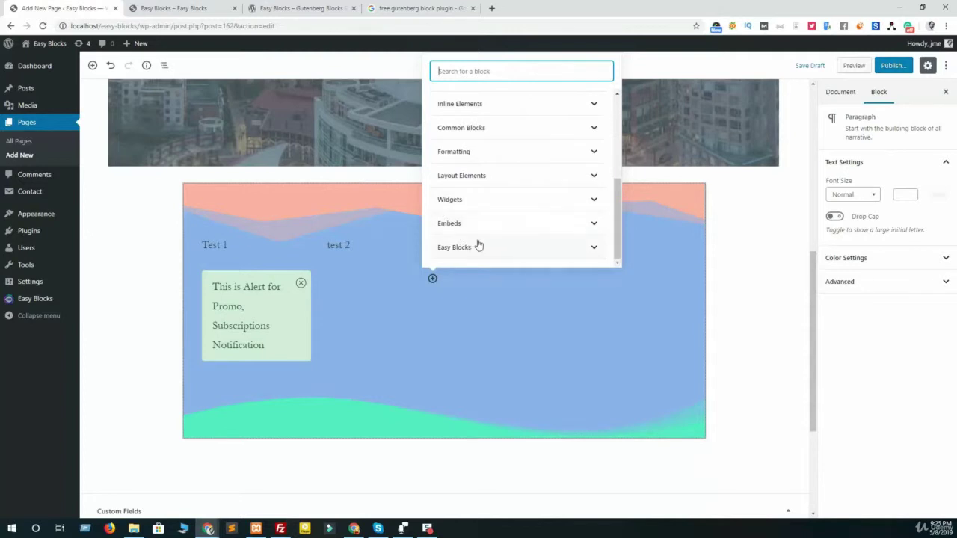
pyautogui.click(474, 248)
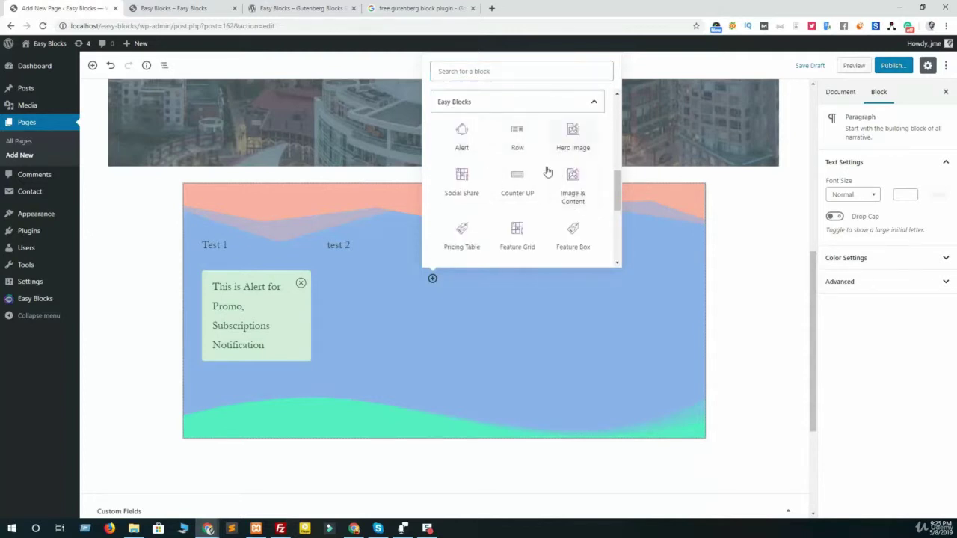
pyautogui.click(516, 180)
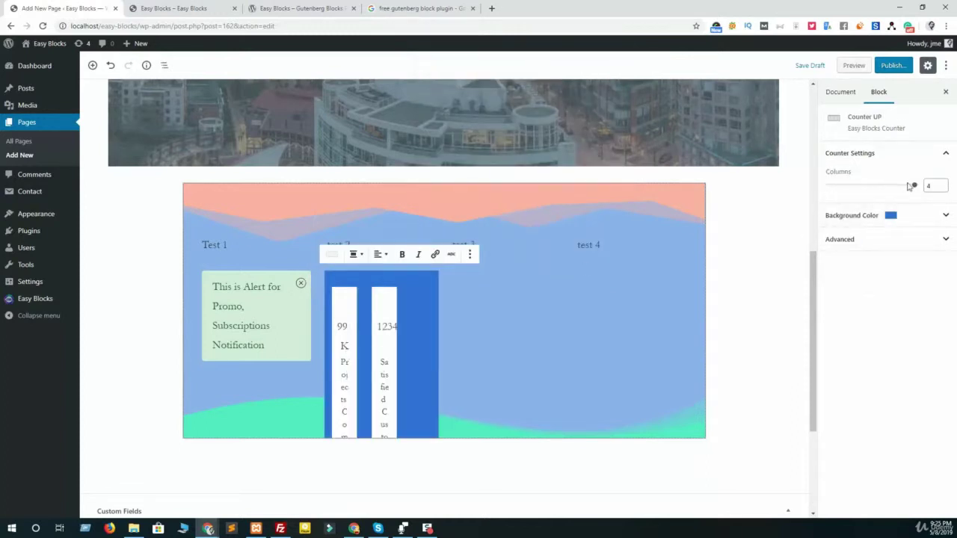
# Reduce the Counter UP block to 1 column and clear its background color
pyautogui.moveTo(890, 194); pyautogui.dragTo(832, 192)
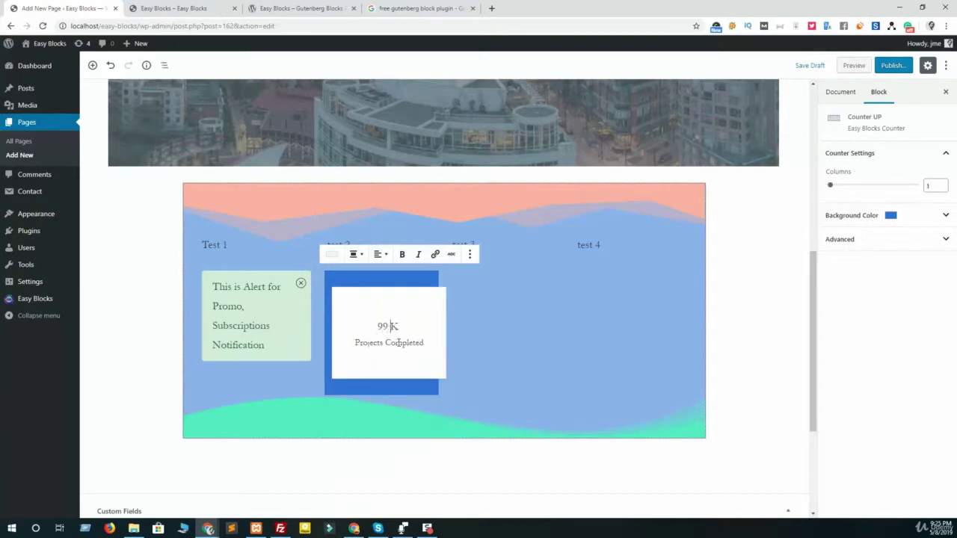
pyautogui.click(871, 215)
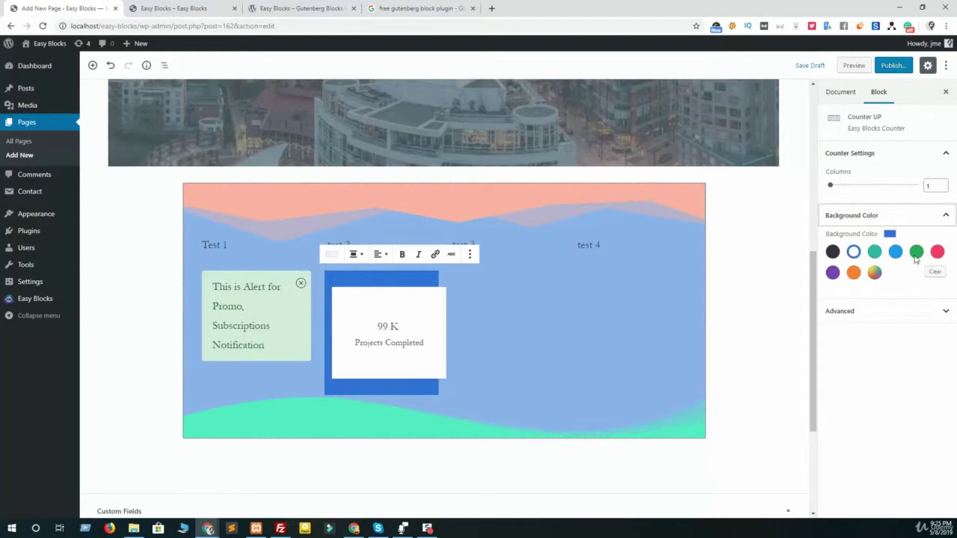
pyautogui.click(935, 272)
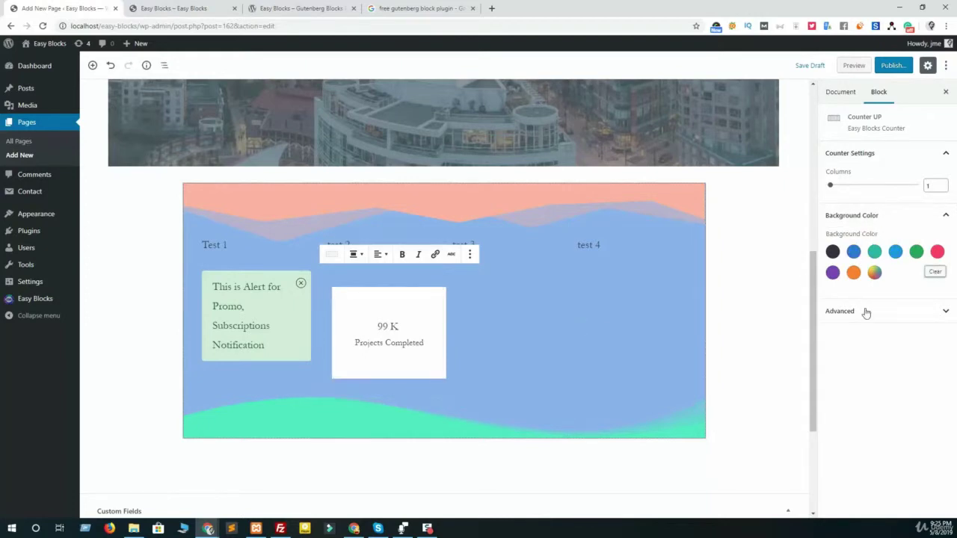
# Insert an Easy Blocks Social Share block below the "test 3" text in the Row's third column
pyautogui.click(493, 258)
pyautogui.click(492, 247)
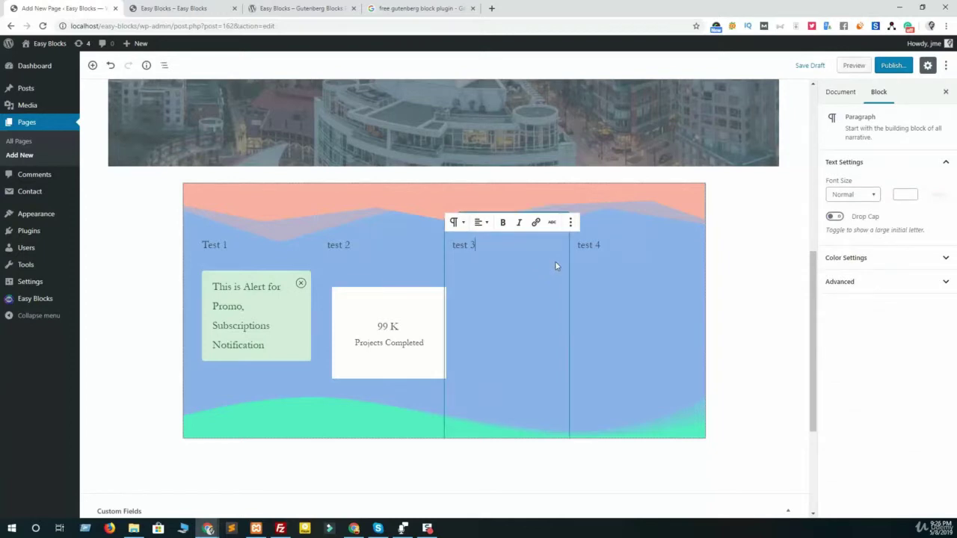
pyautogui.press('Return')
pyautogui.click(558, 278)
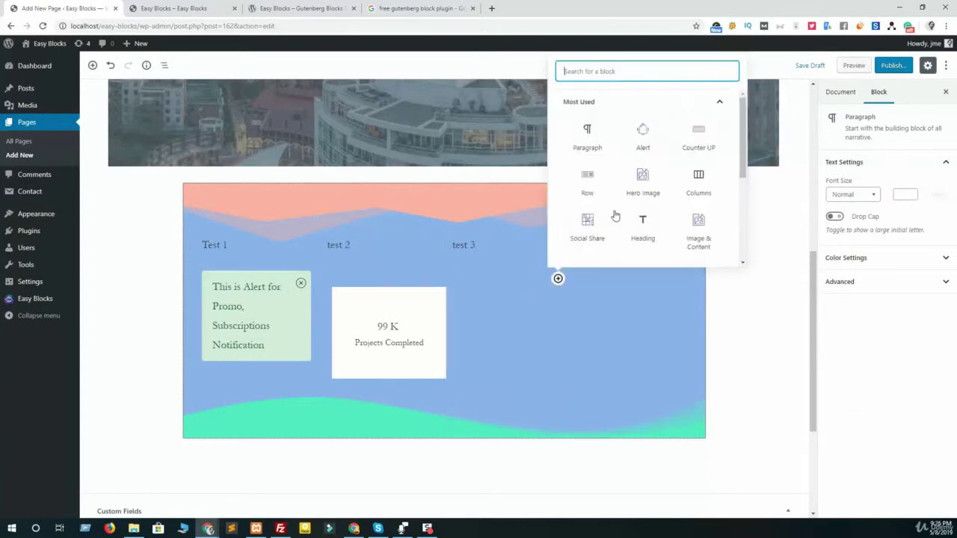
pyautogui.scroll(-5, 615, 216)
pyautogui.scroll(1, 605, 232)
pyautogui.scroll(-1, 612, 250)
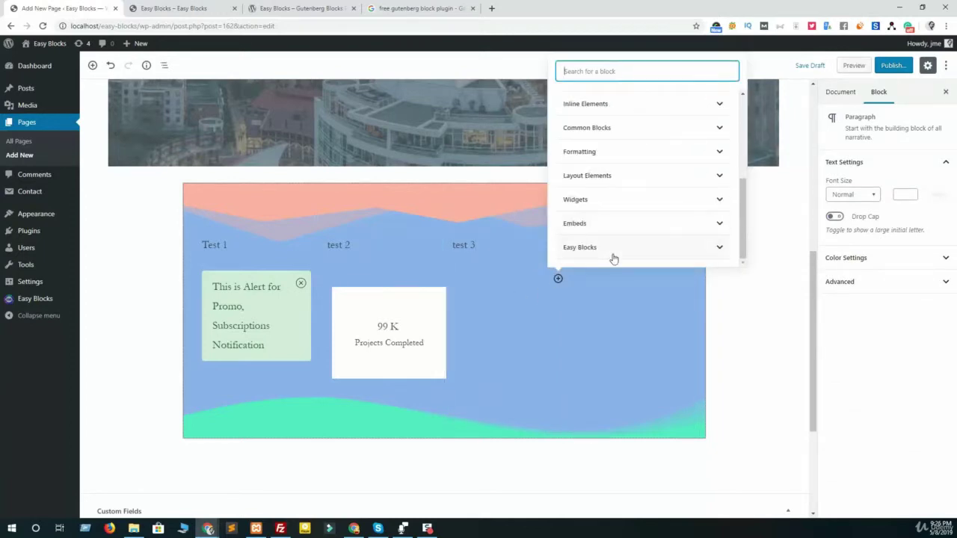
pyautogui.click(611, 250)
pyautogui.click(643, 183)
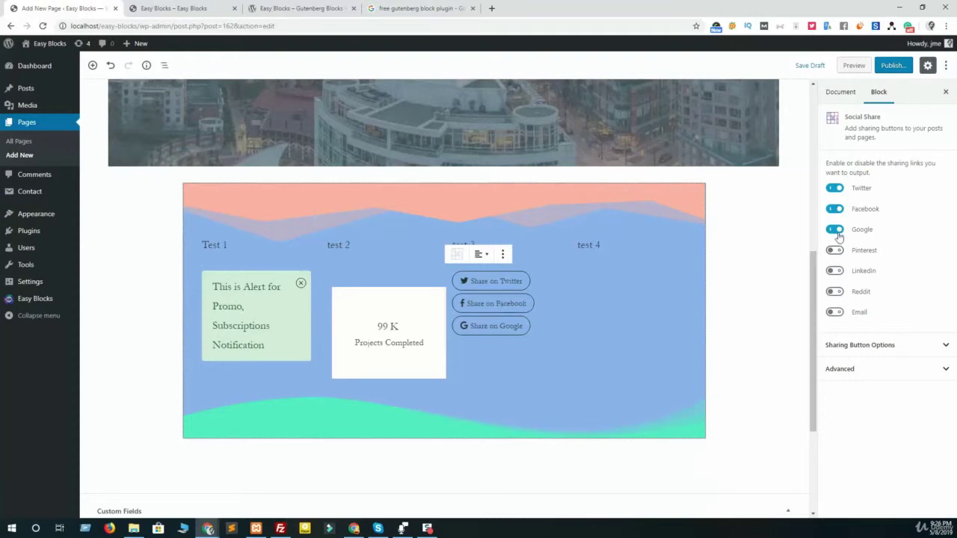
# Set the sharing buttons to the Aeneas Effect, Icon Only style and Square shape
pyautogui.click(862, 343)
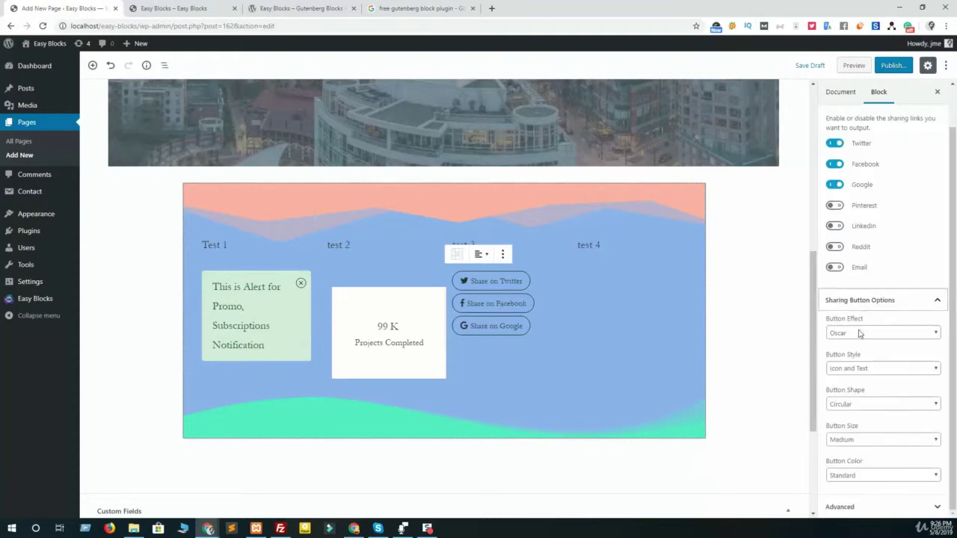
pyautogui.click(859, 333)
pyautogui.click(864, 364)
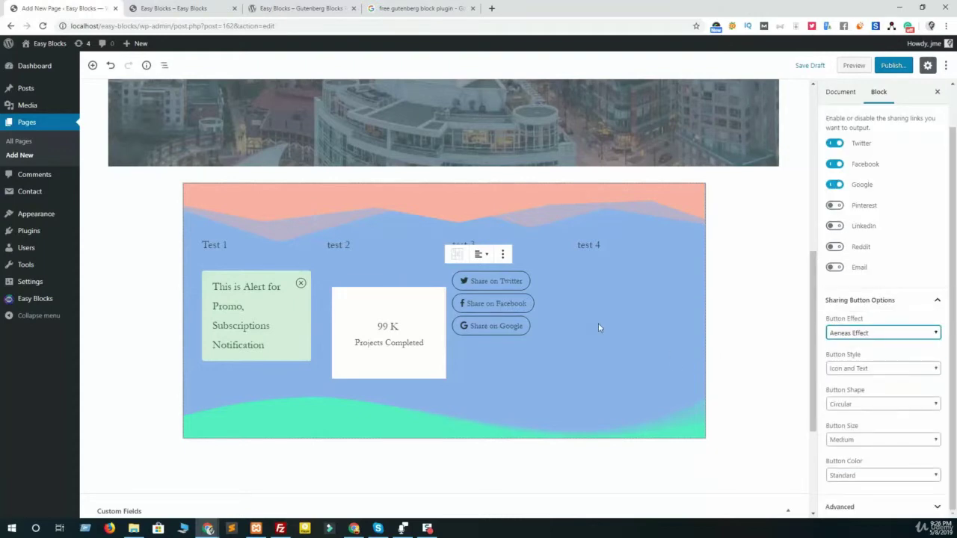
pyautogui.click(864, 369)
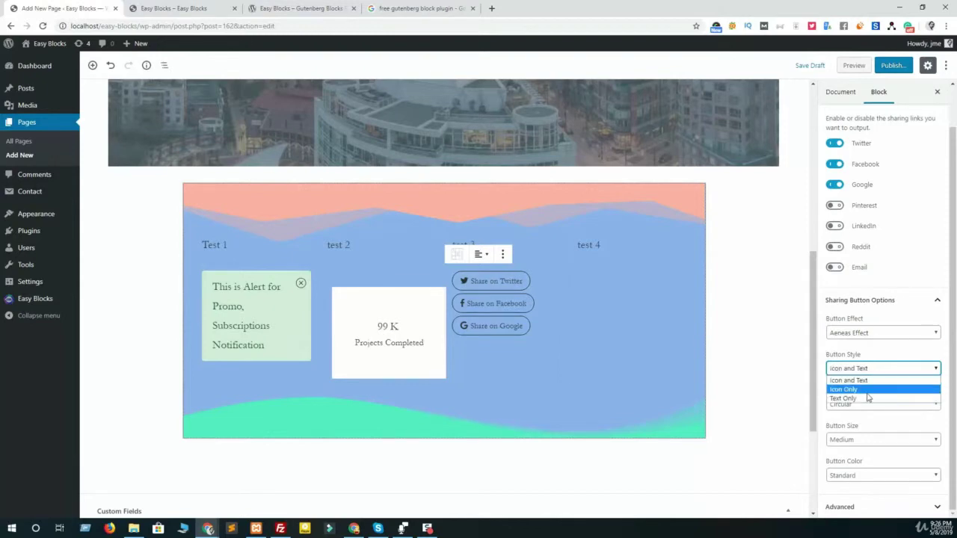
pyautogui.click(852, 389)
pyautogui.click(859, 409)
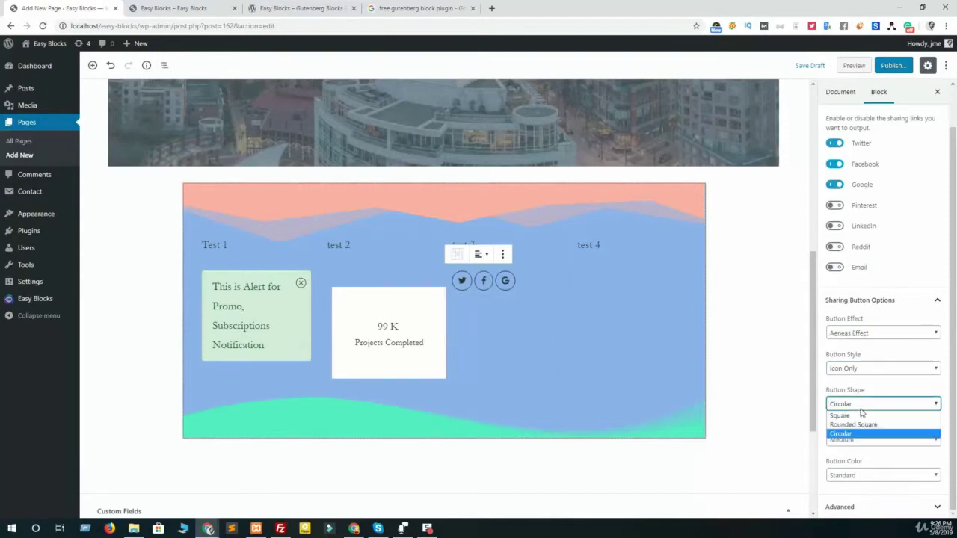
pyautogui.click(864, 421)
# Keep the sharing buttons at Medium size and set their color to Social Colors
pyautogui.click(883, 441)
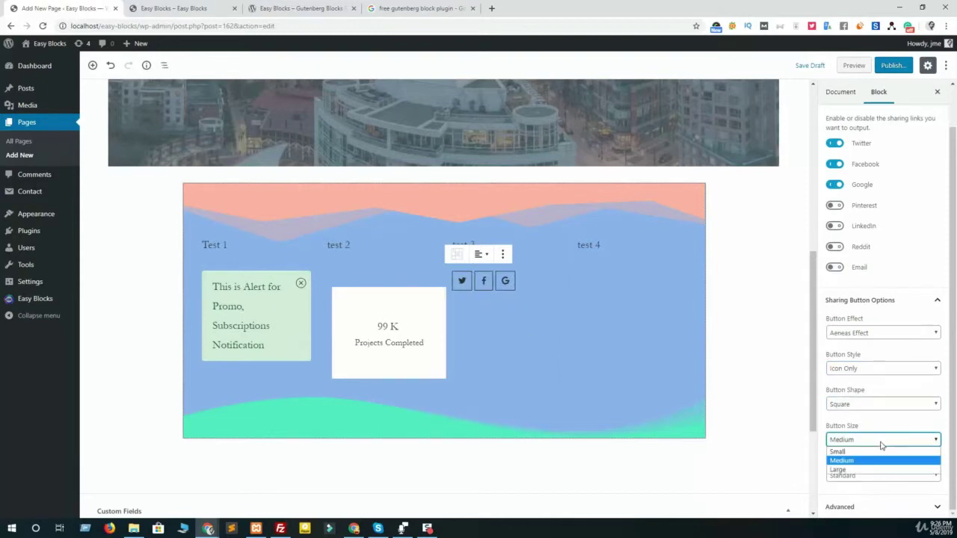
pyautogui.click(881, 465)
pyautogui.click(881, 475)
pyautogui.click(860, 496)
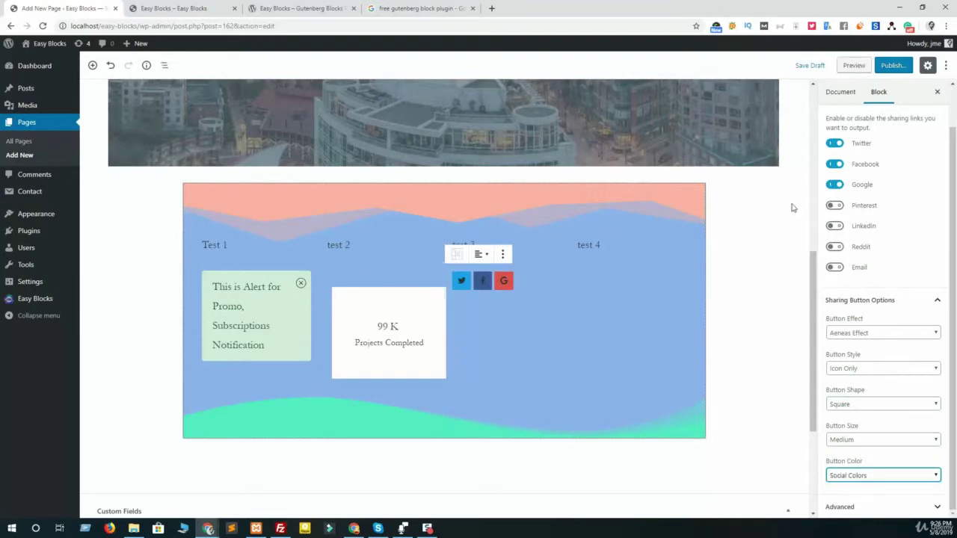
# Insert an Easy Blocks Feature Box block below the "test 4" text in the Row's fourth column
pyautogui.click(610, 249)
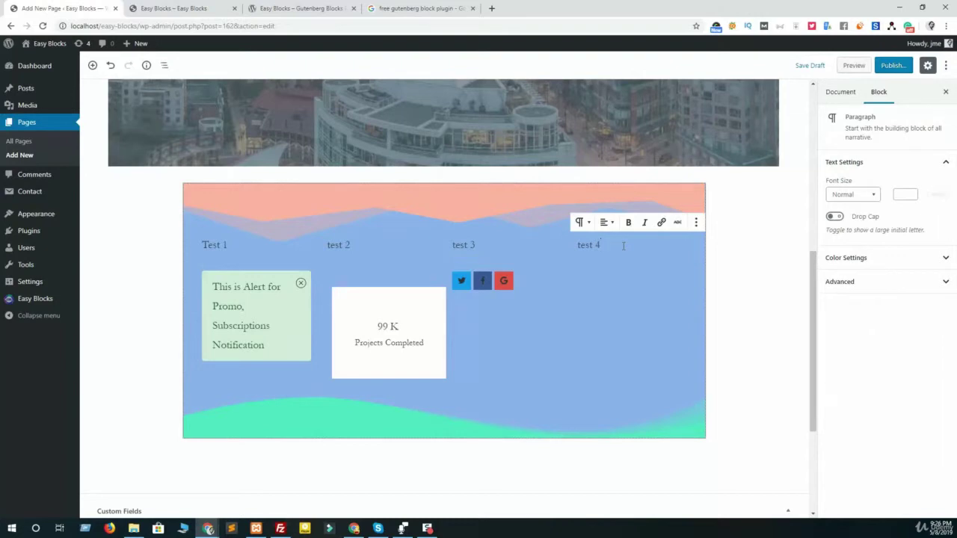
pyautogui.click(683, 279)
pyautogui.scroll(-5, 733, 217)
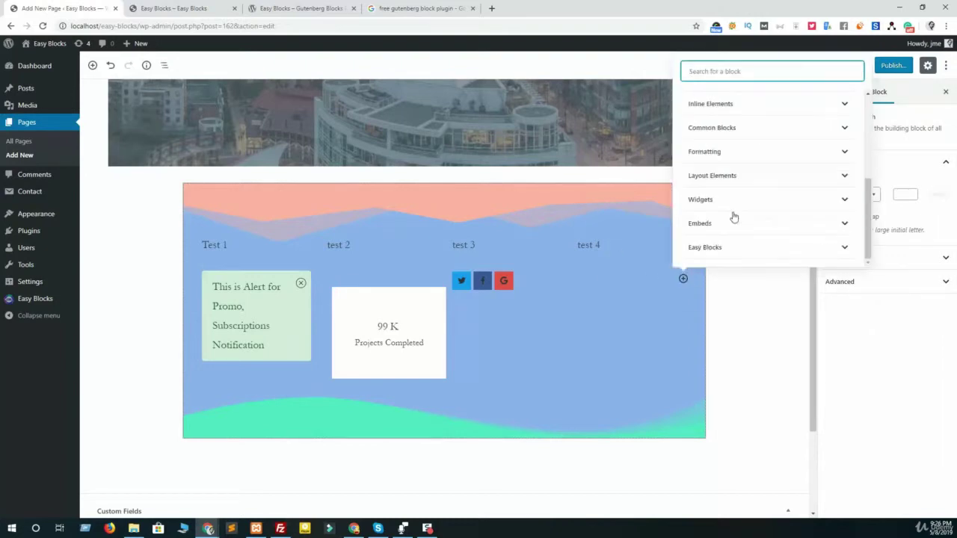
pyautogui.click(722, 247)
pyautogui.scroll(-1, 821, 234)
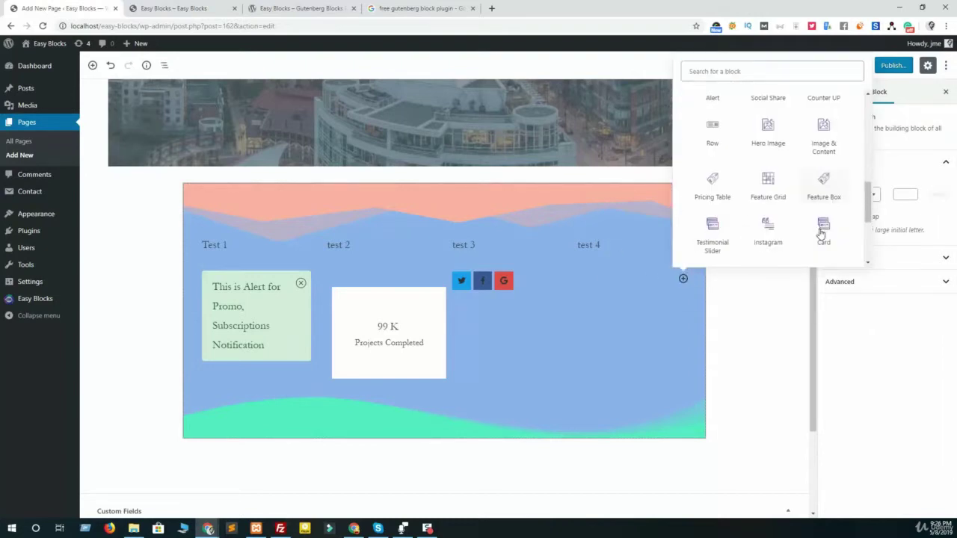
pyautogui.click(824, 183)
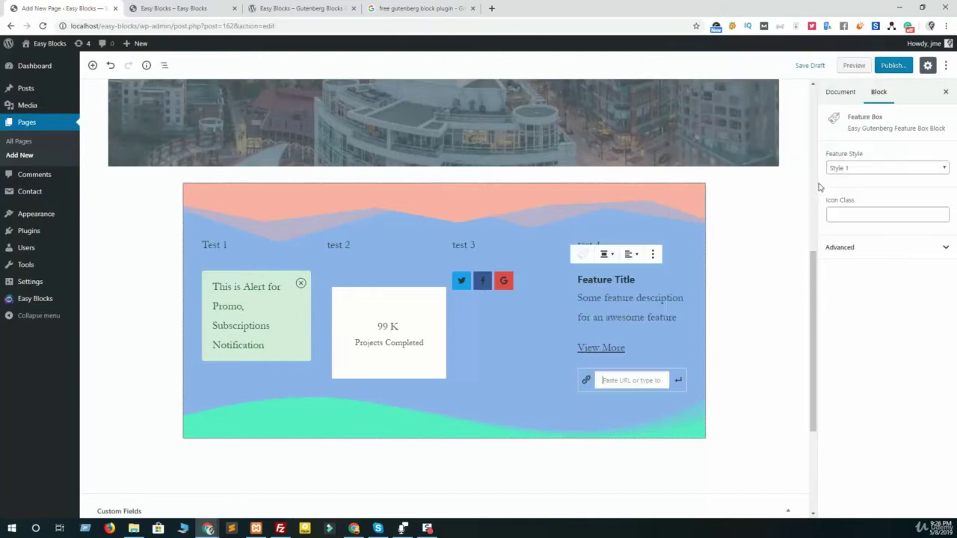
# Set the Feature Box to Style 2 and leave its icon class empty
pyautogui.click(851, 168)
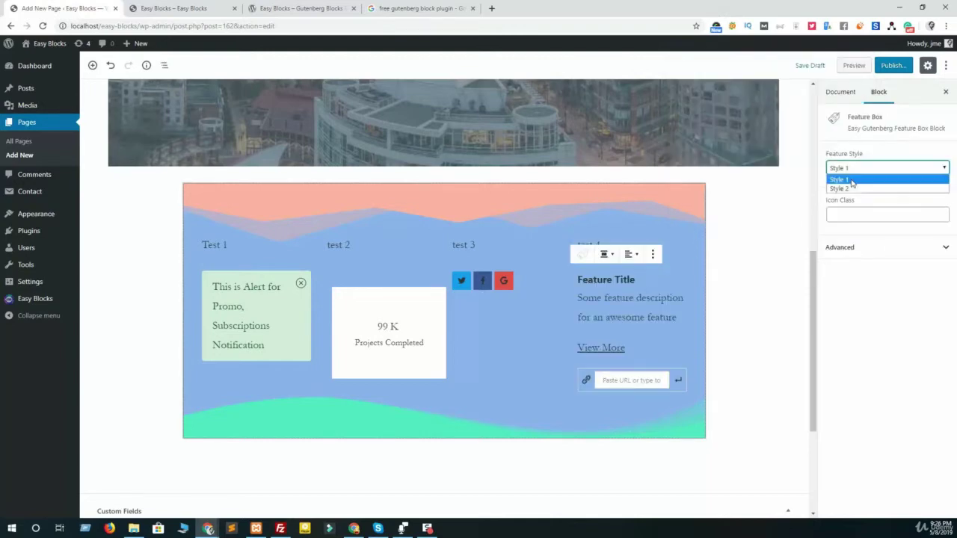
pyautogui.click(860, 192)
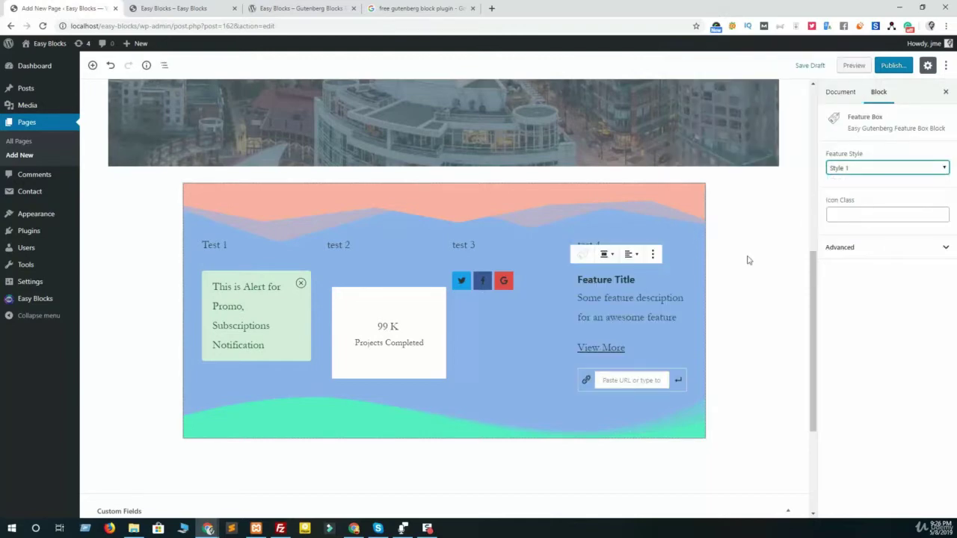
pyautogui.click(842, 214)
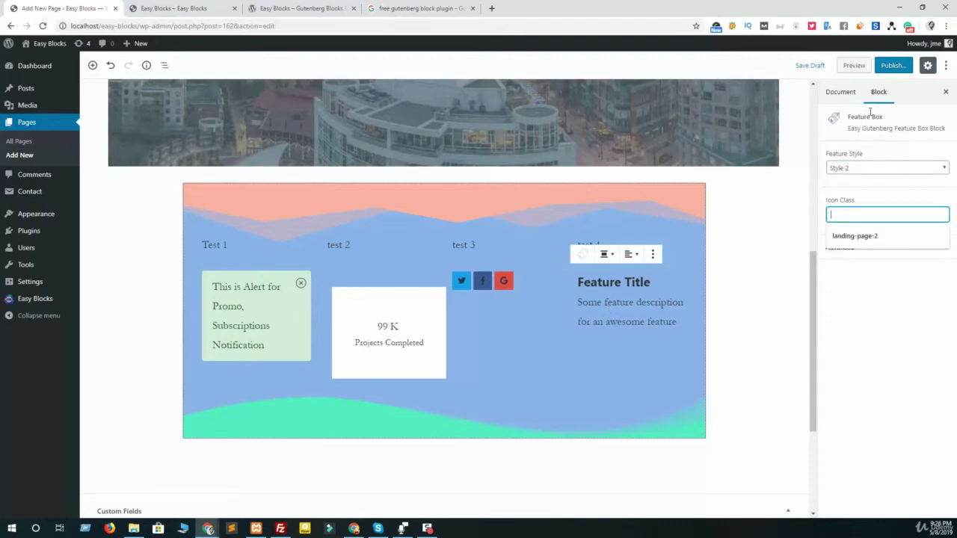
# Preview the page to check the blocks inside the Row, then return to the editor and review the layout
pyautogui.click(856, 65)
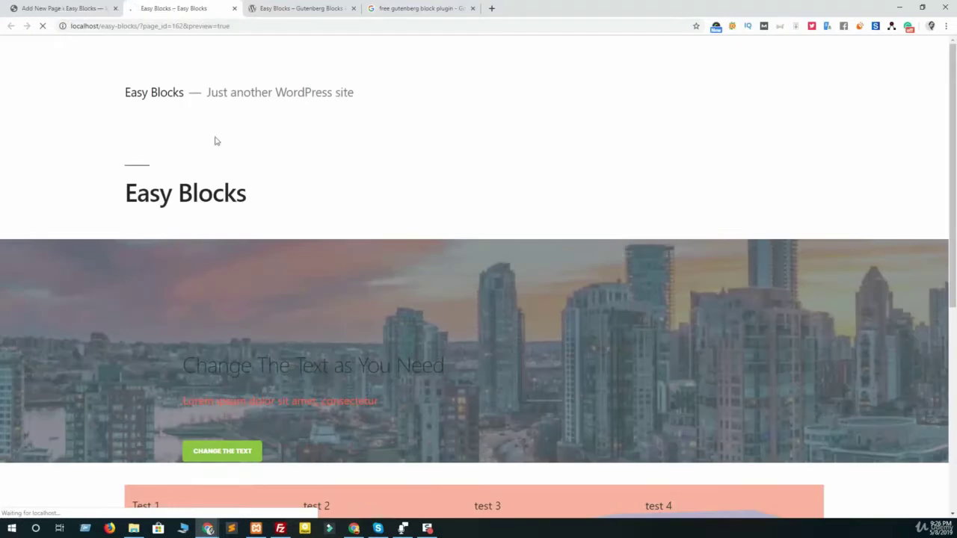
pyautogui.scroll(-4, 316, 239)
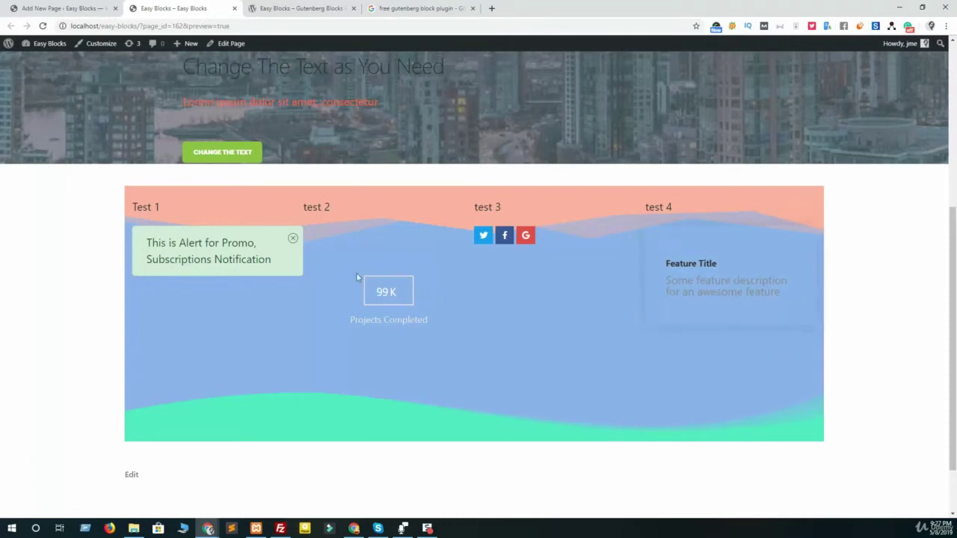
pyautogui.click(87, 6)
pyautogui.scroll(2, 144, 278)
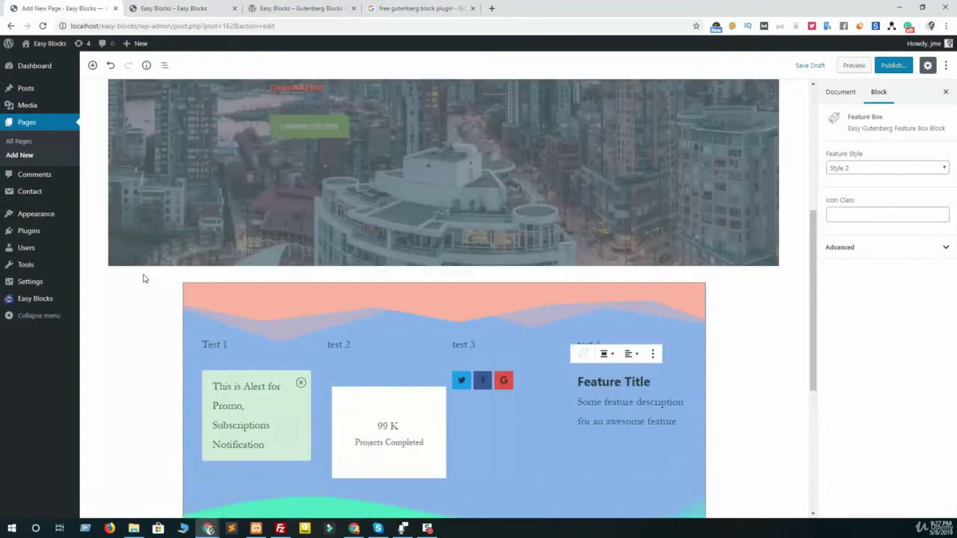
pyautogui.scroll(3, 145, 278)
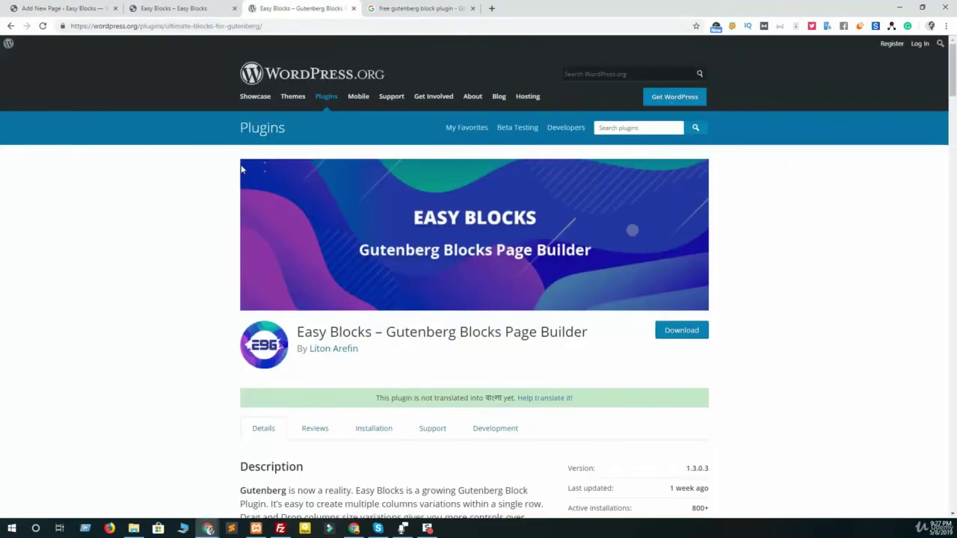
pyautogui.click(45, 8)
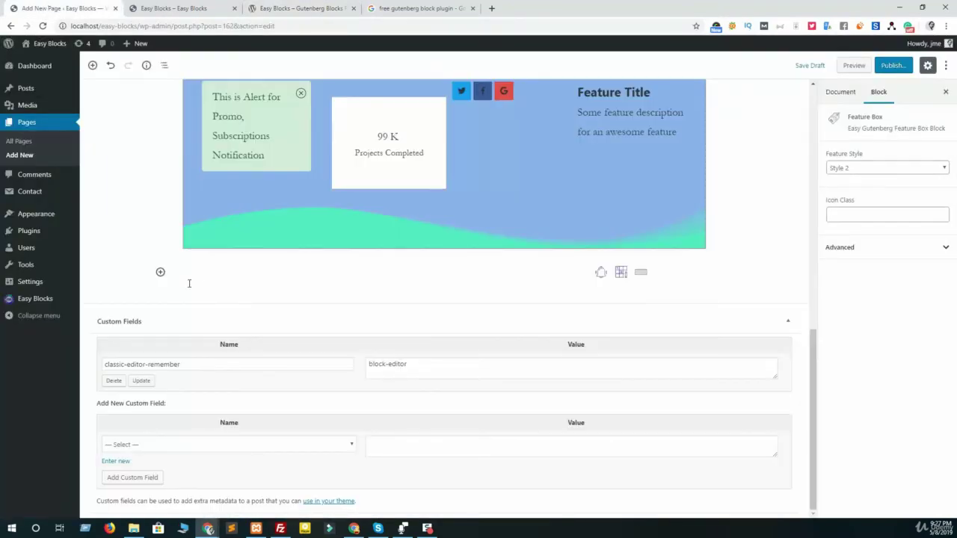
pyautogui.scroll(3, 189, 283)
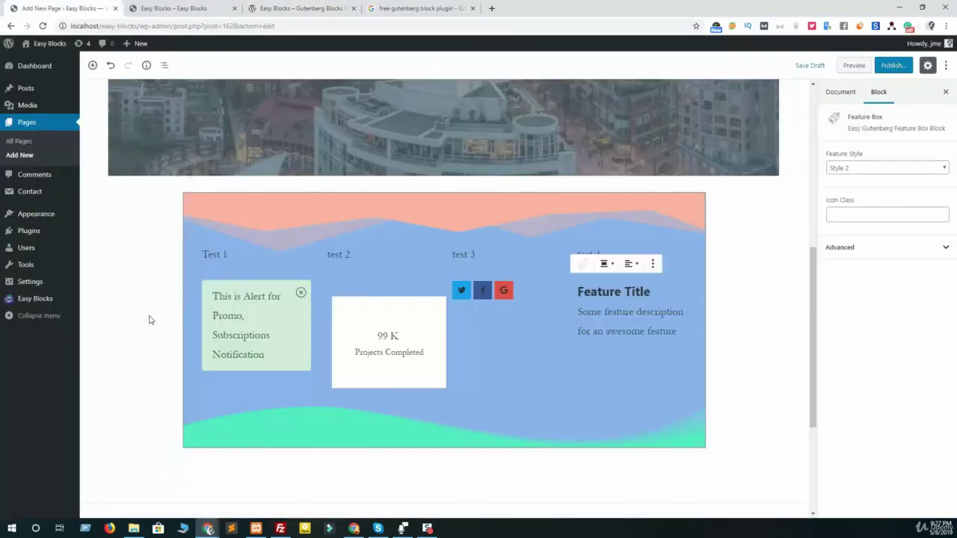